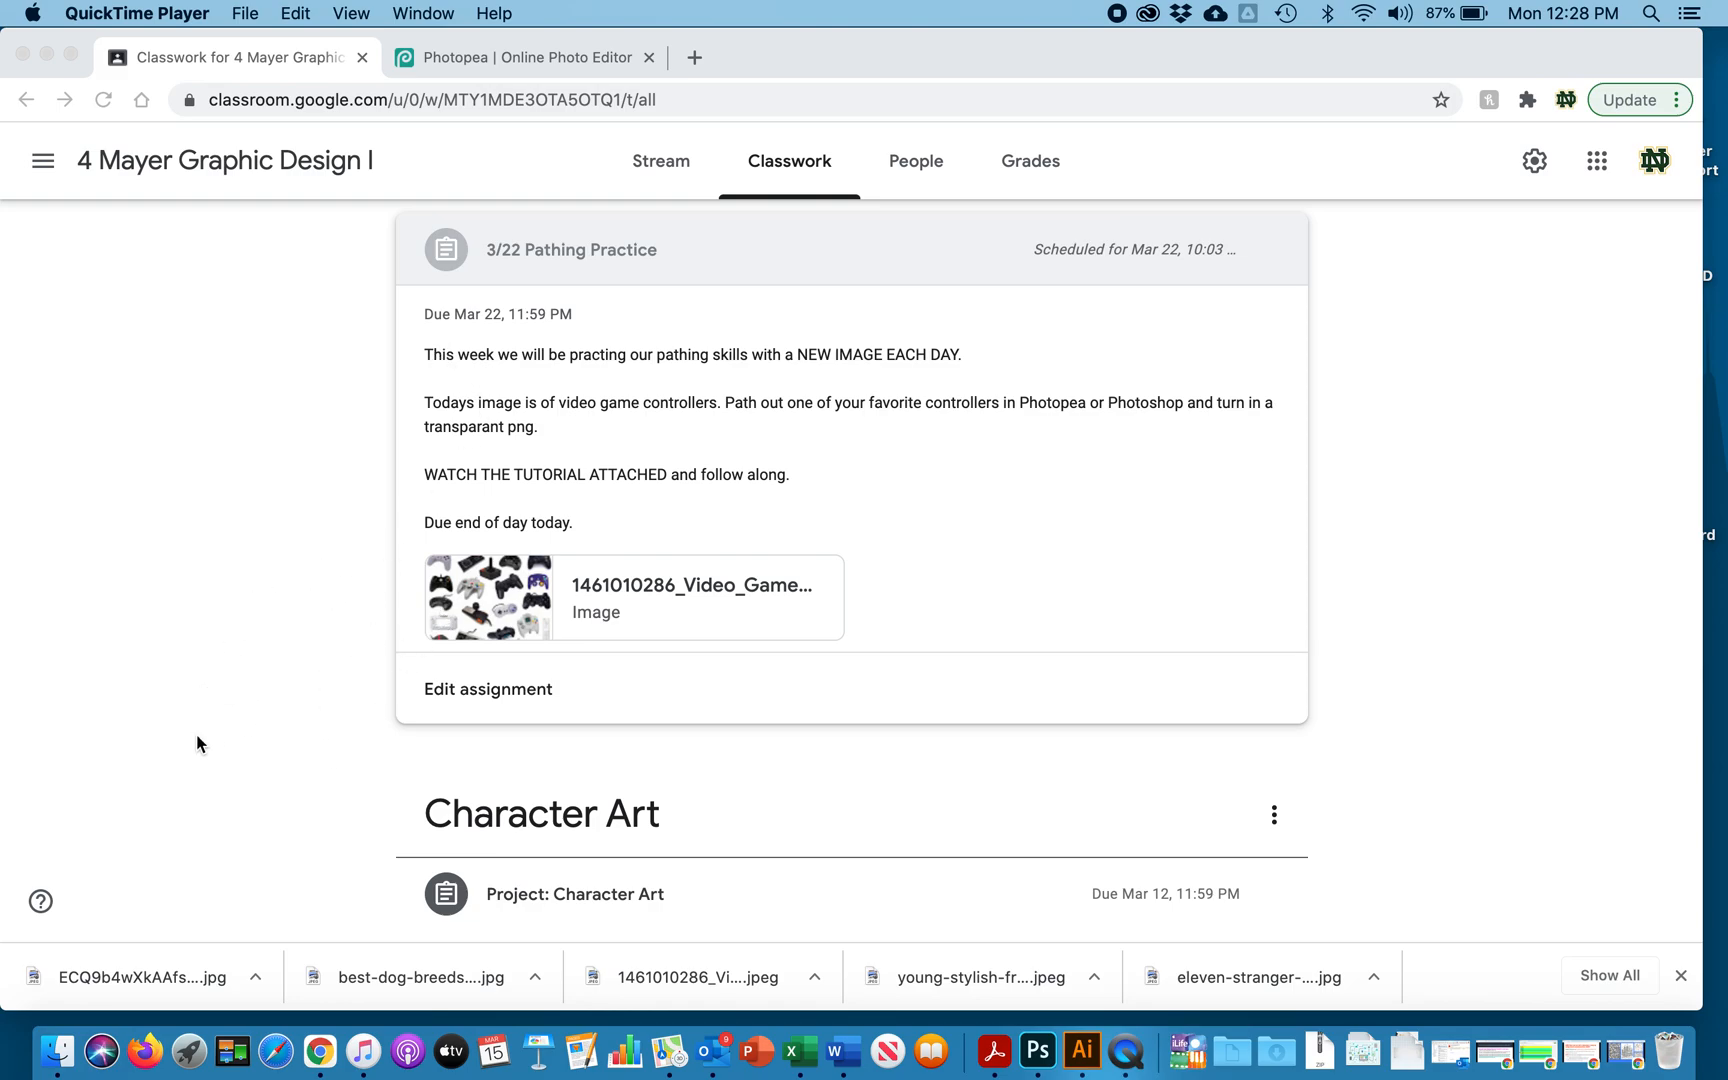
# Open the 3/22 Pathing Practice assignment for editing, then switch to the game controllers image in Photopea
pyautogui.click(477, 691)
pyautogui.click(501, 689)
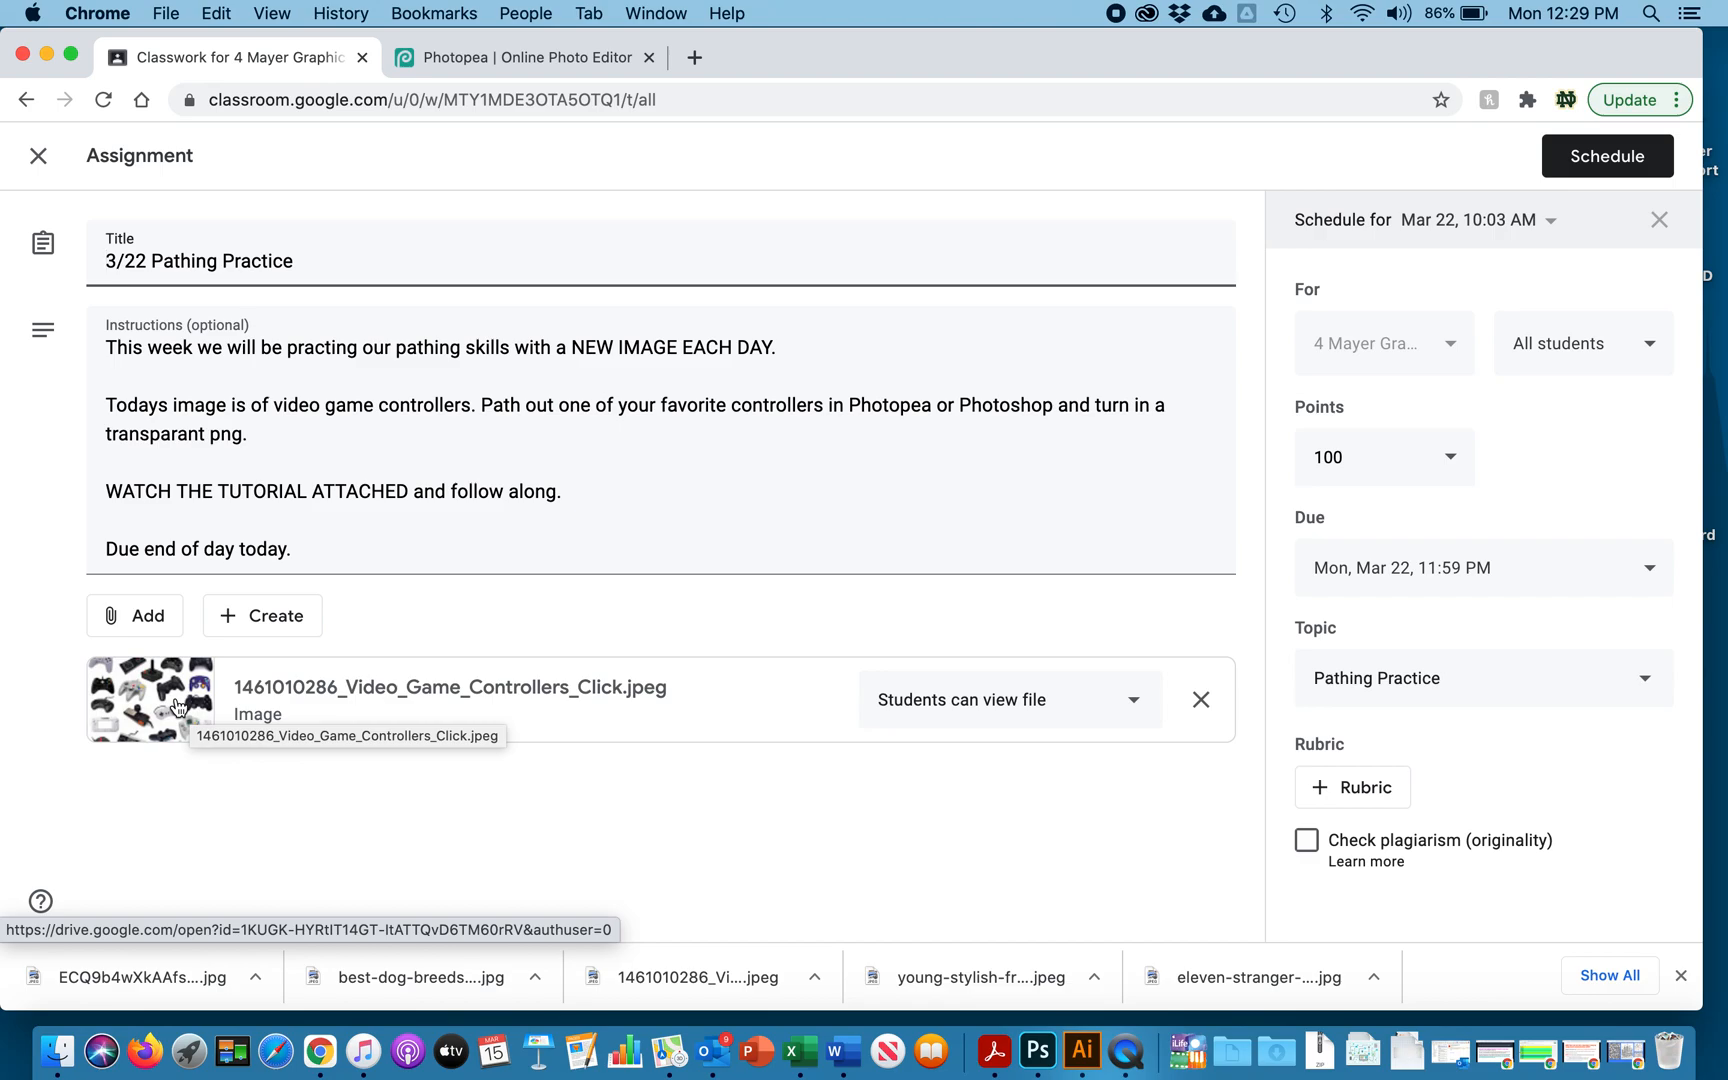
pyautogui.click(509, 61)
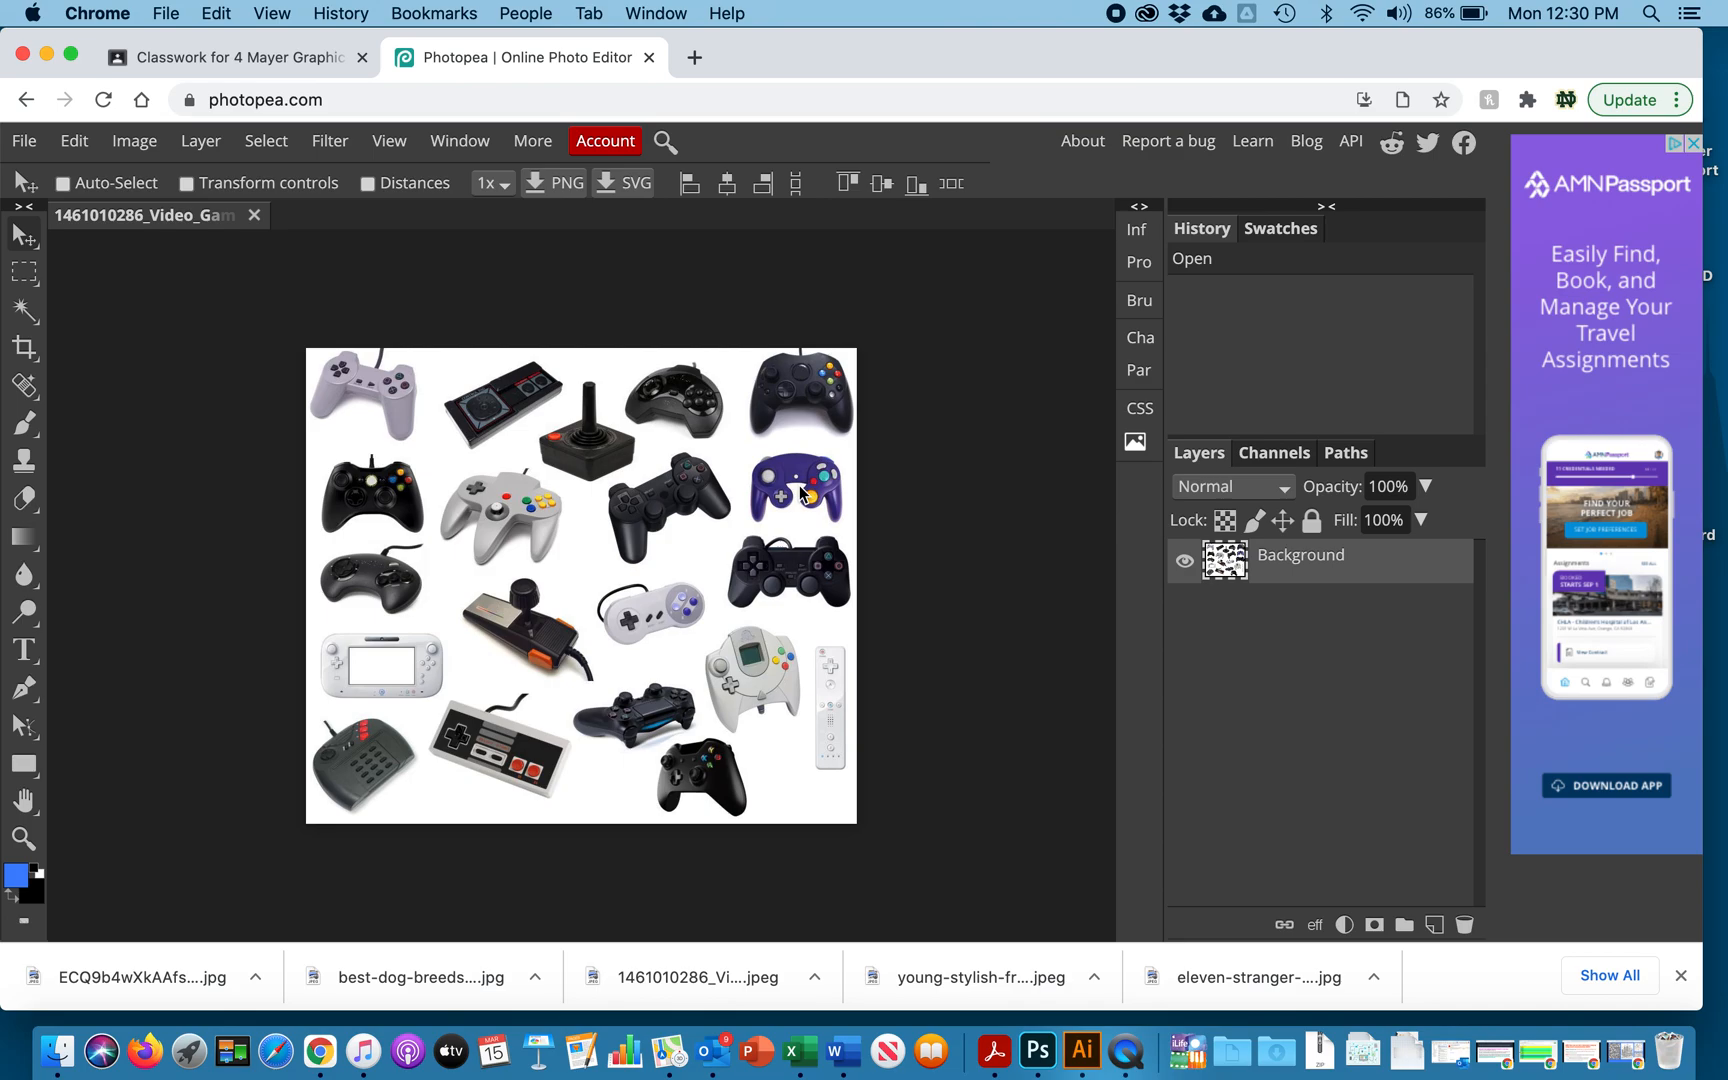
pyautogui.click(24, 141)
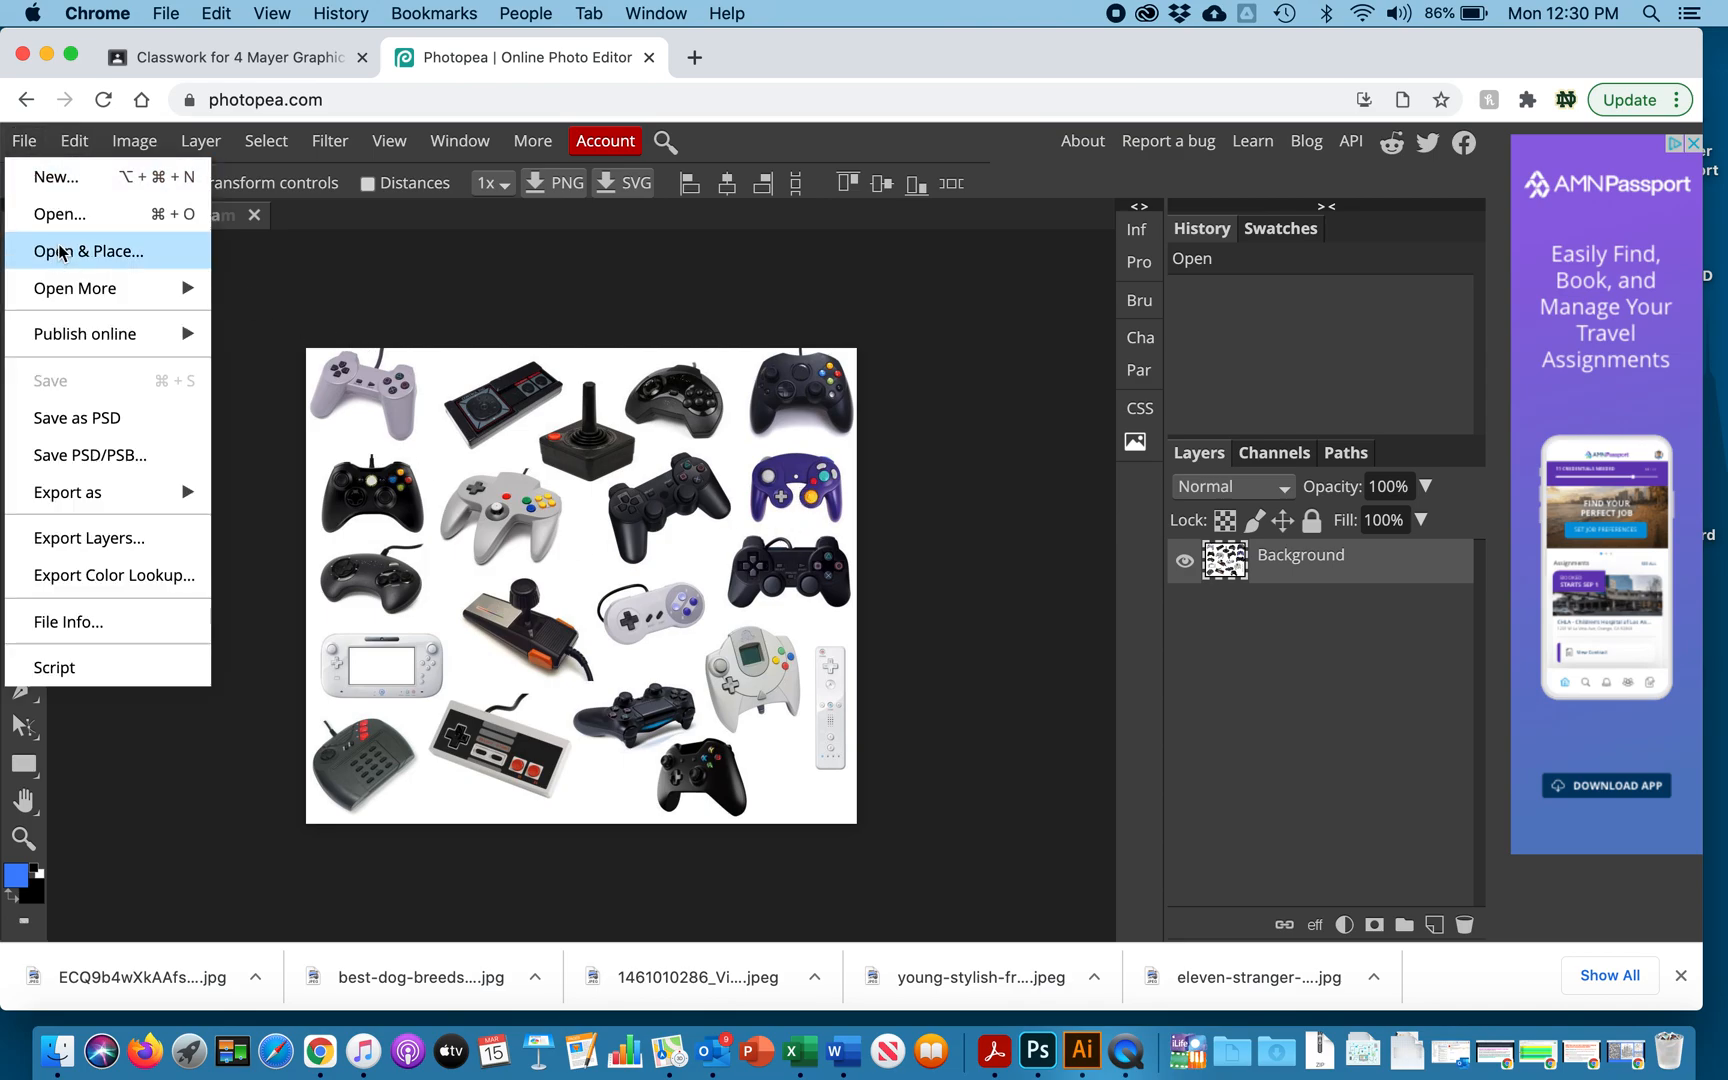
pyautogui.click(301, 318)
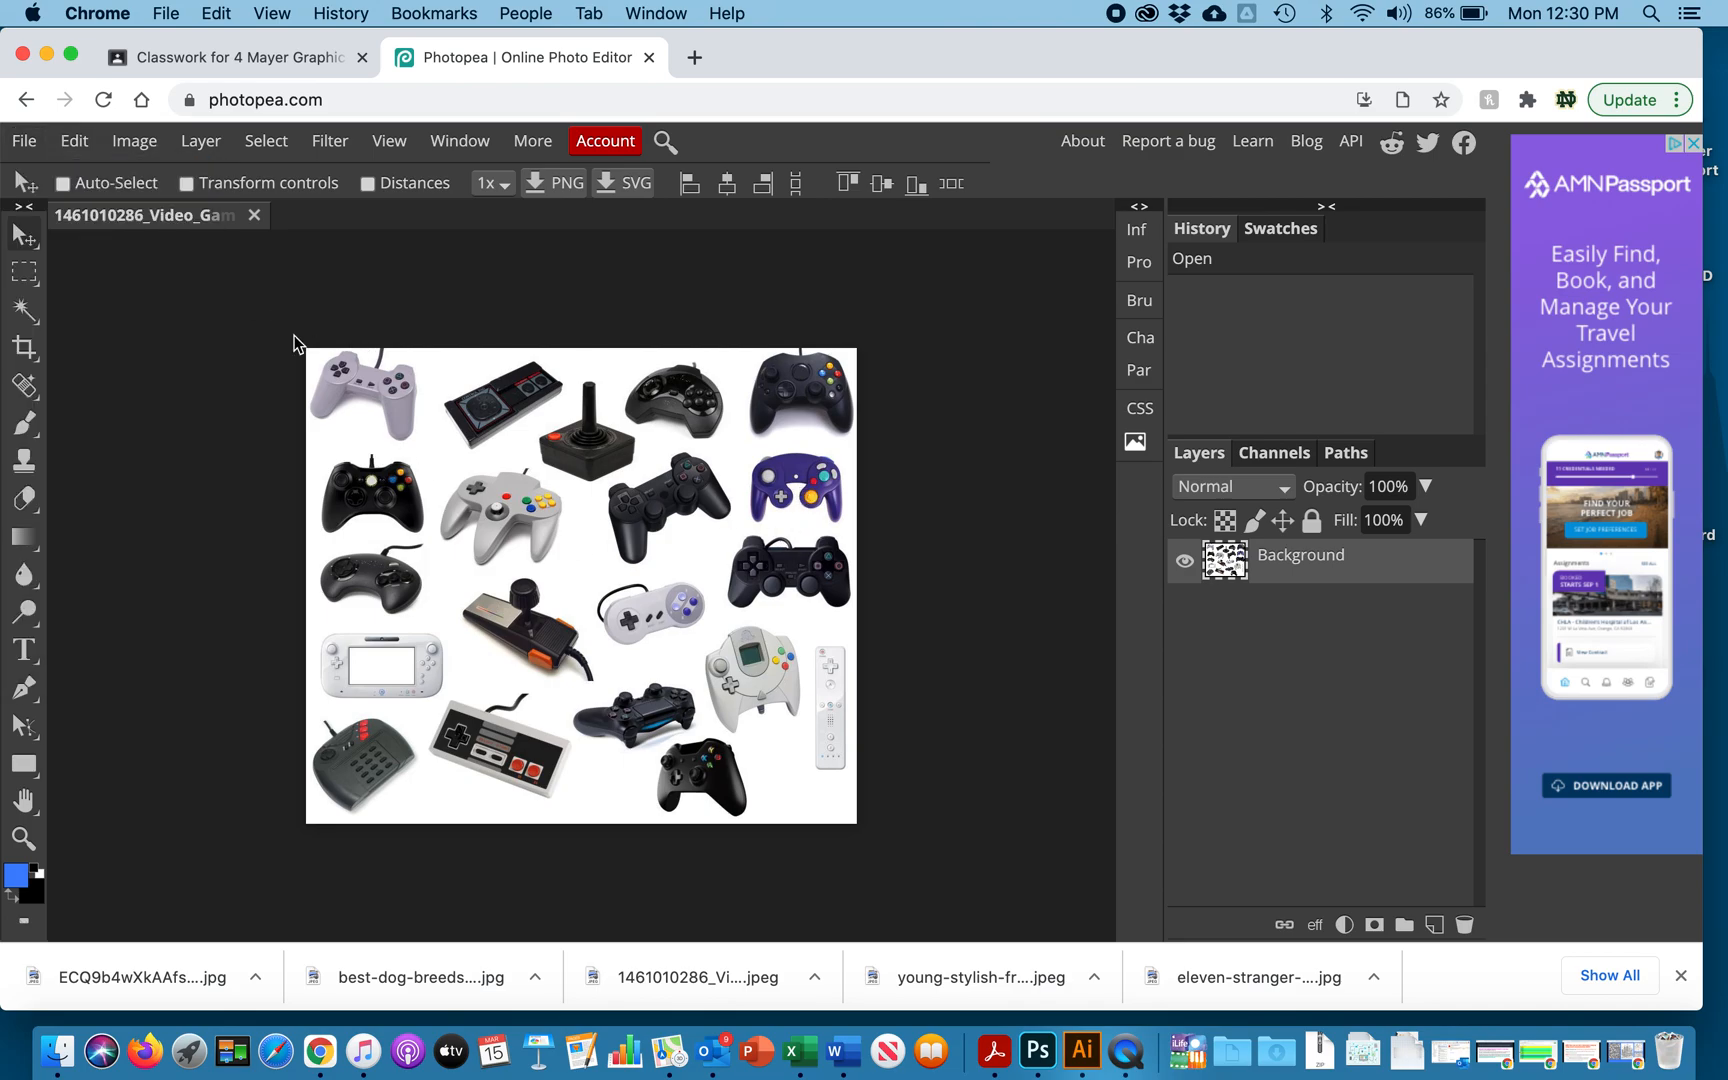
# Set the Pen tool to Path mode for tracing the black PlayStation controller beside the purple controller
pyautogui.press('super')
pyautogui.press('super+equal')
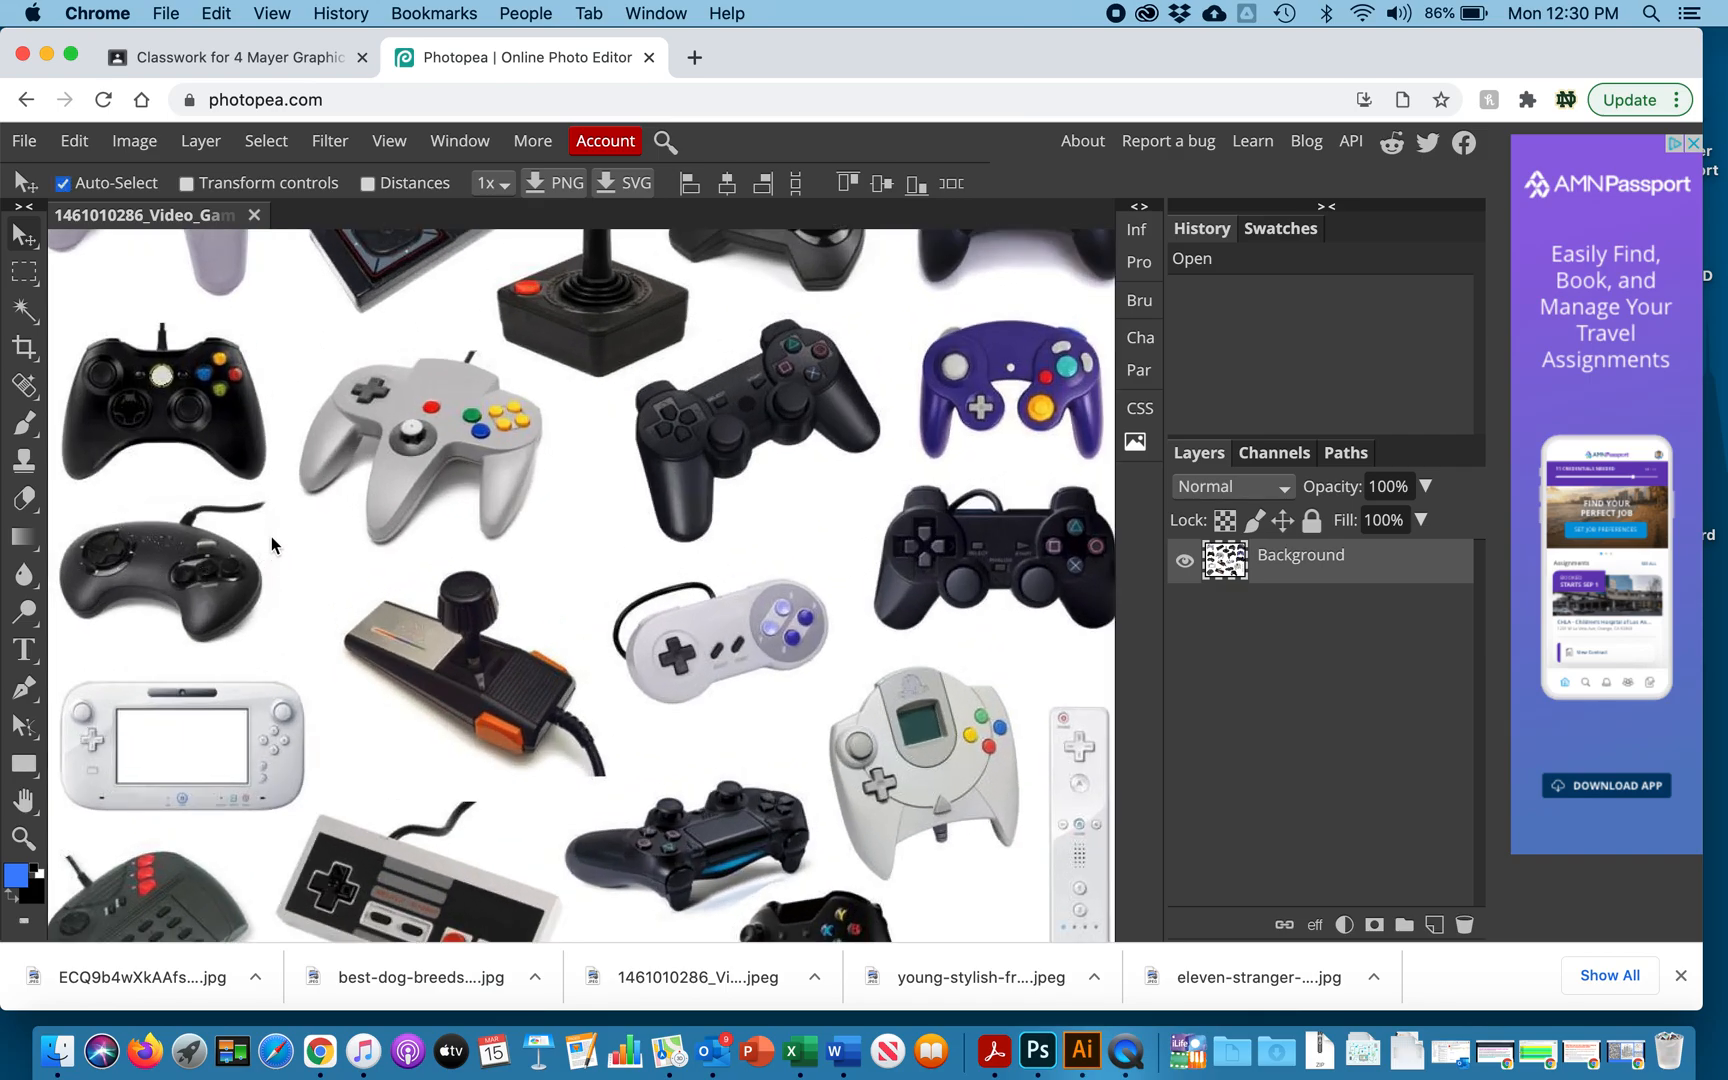
pyautogui.press('super+equal')
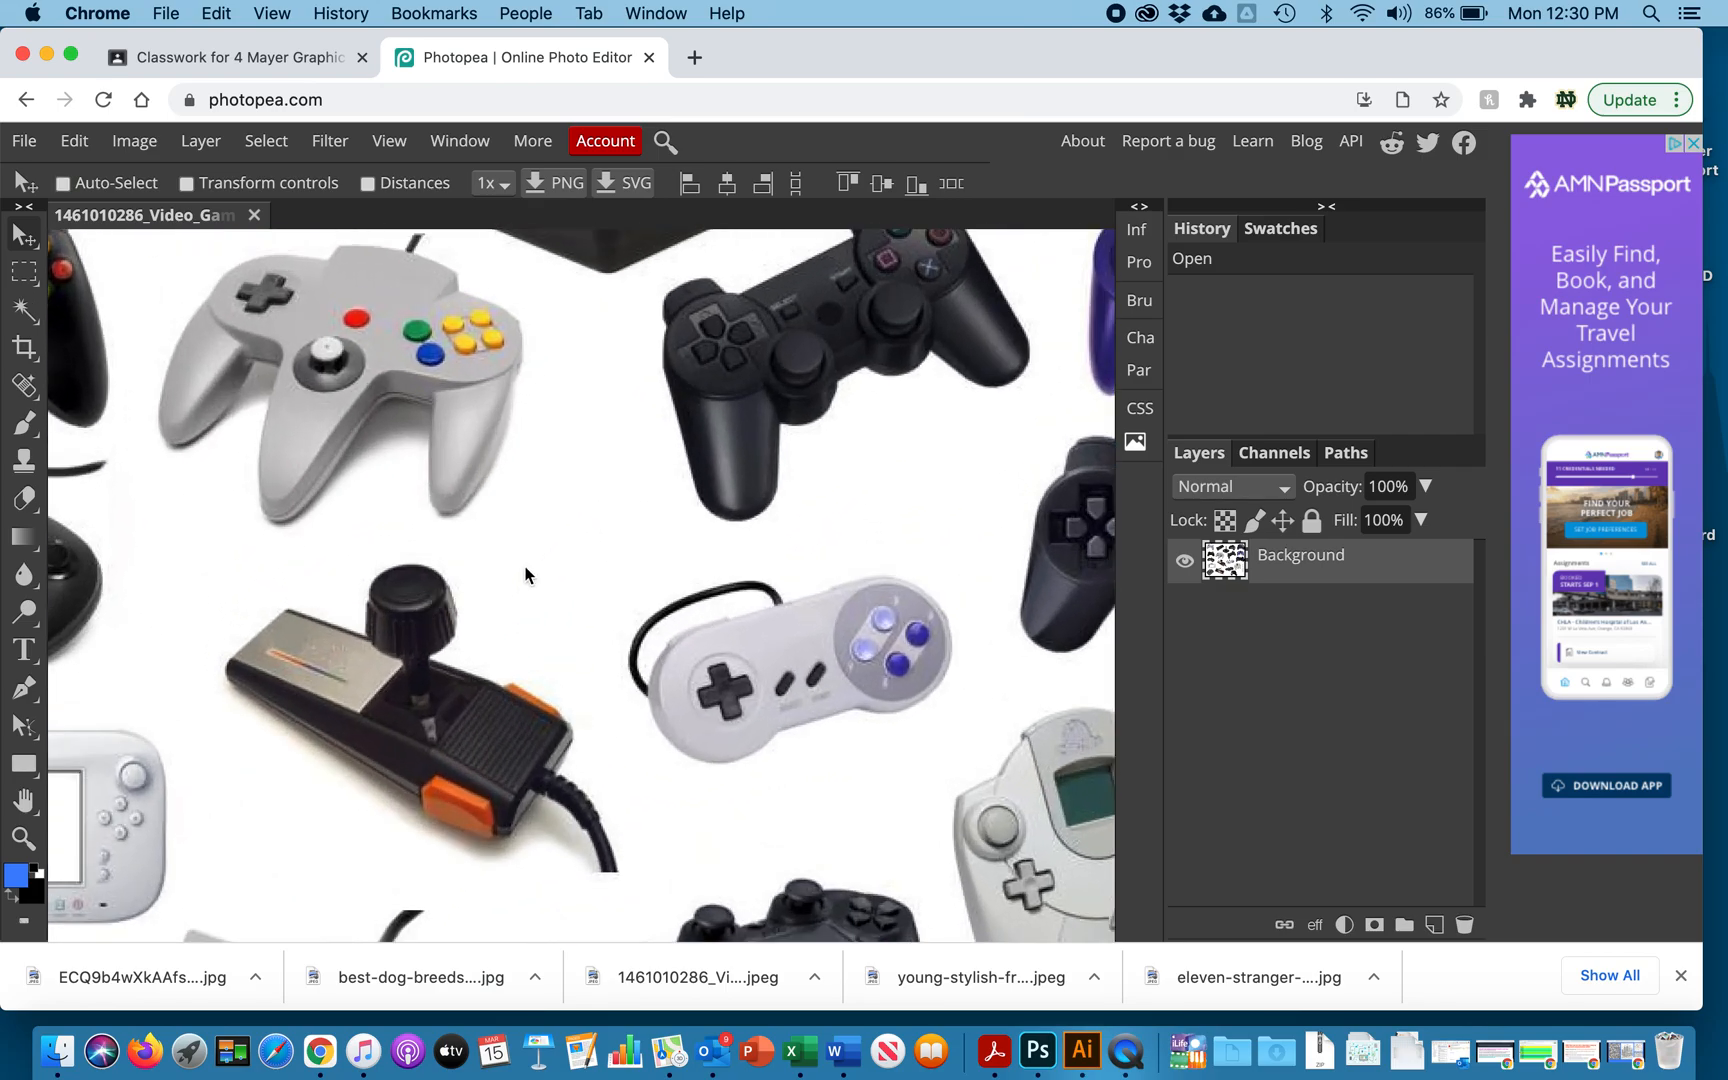
pyautogui.press('super')
pyautogui.moveTo(694, 482); pyautogui.dragTo(547, 628)
pyautogui.press('super+equal')
pyautogui.moveTo(671, 542); pyautogui.dragTo(608, 653)
pyautogui.press('super+equal')
pyautogui.moveTo(819, 573); pyautogui.dragTo(771, 528)
pyautogui.press('super+equal')
pyautogui.press('super+minus')
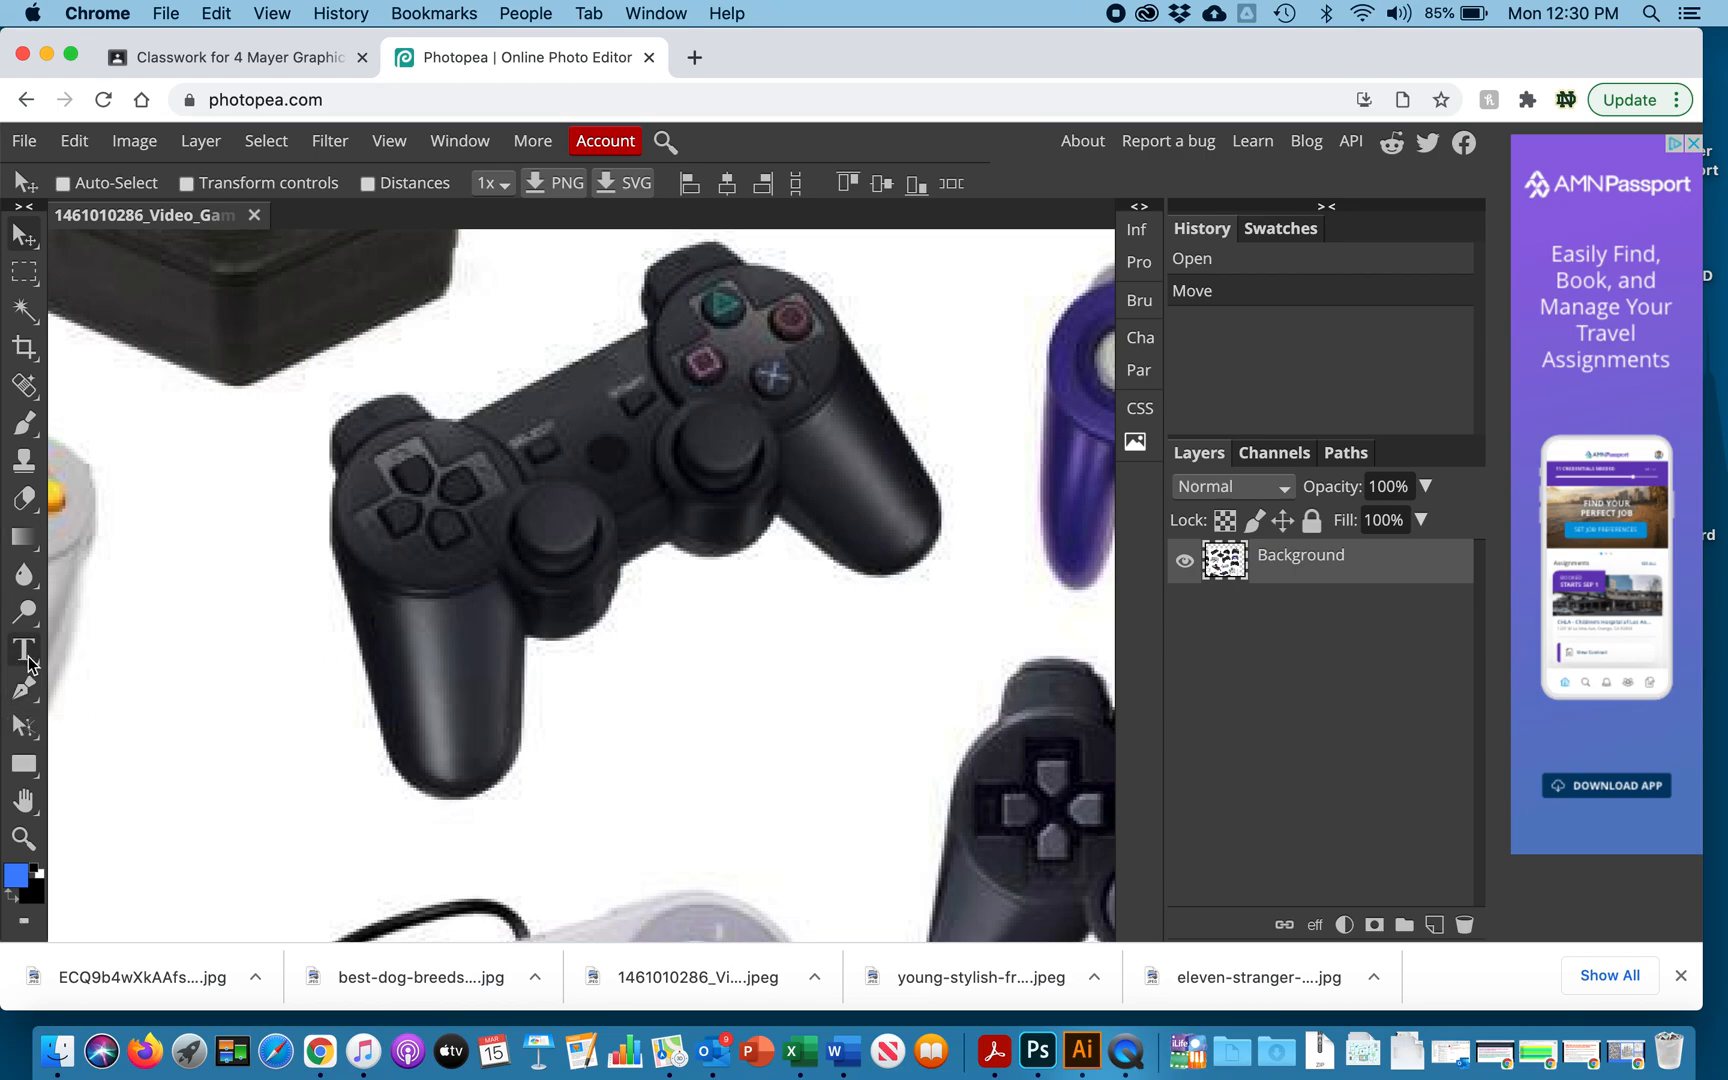
pyautogui.click(25, 688)
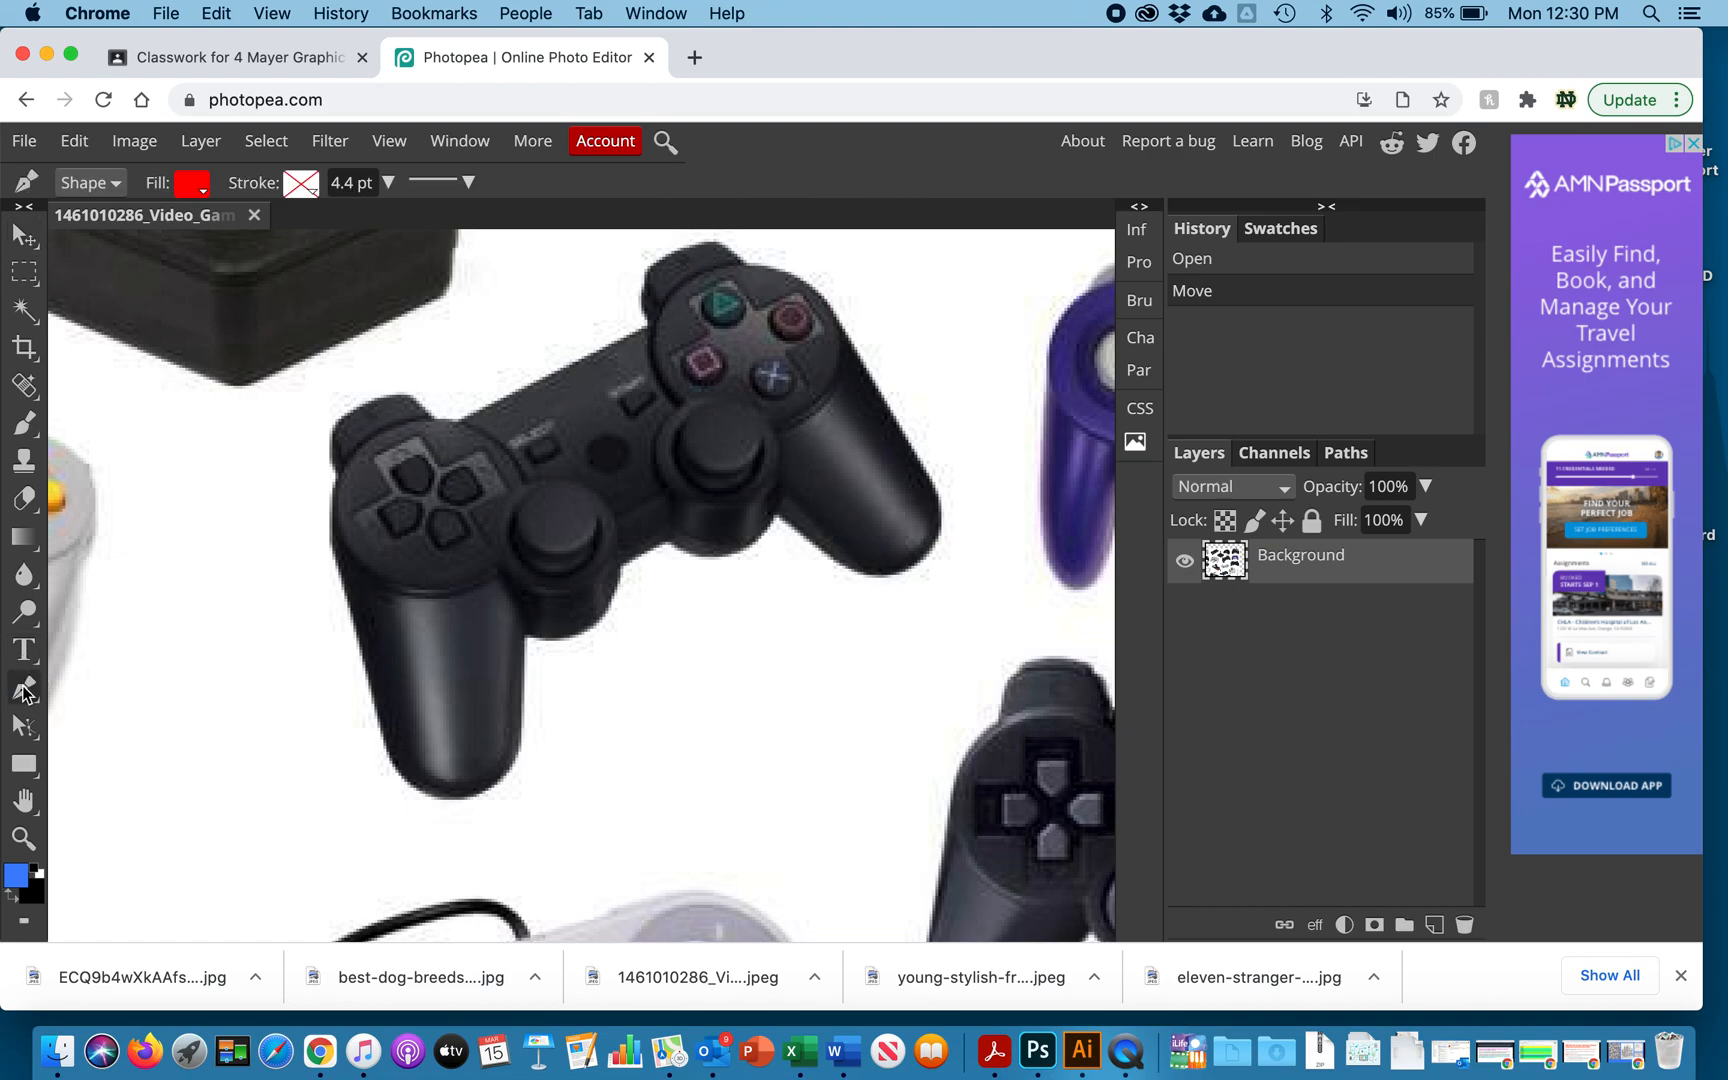
pyautogui.click(115, 188)
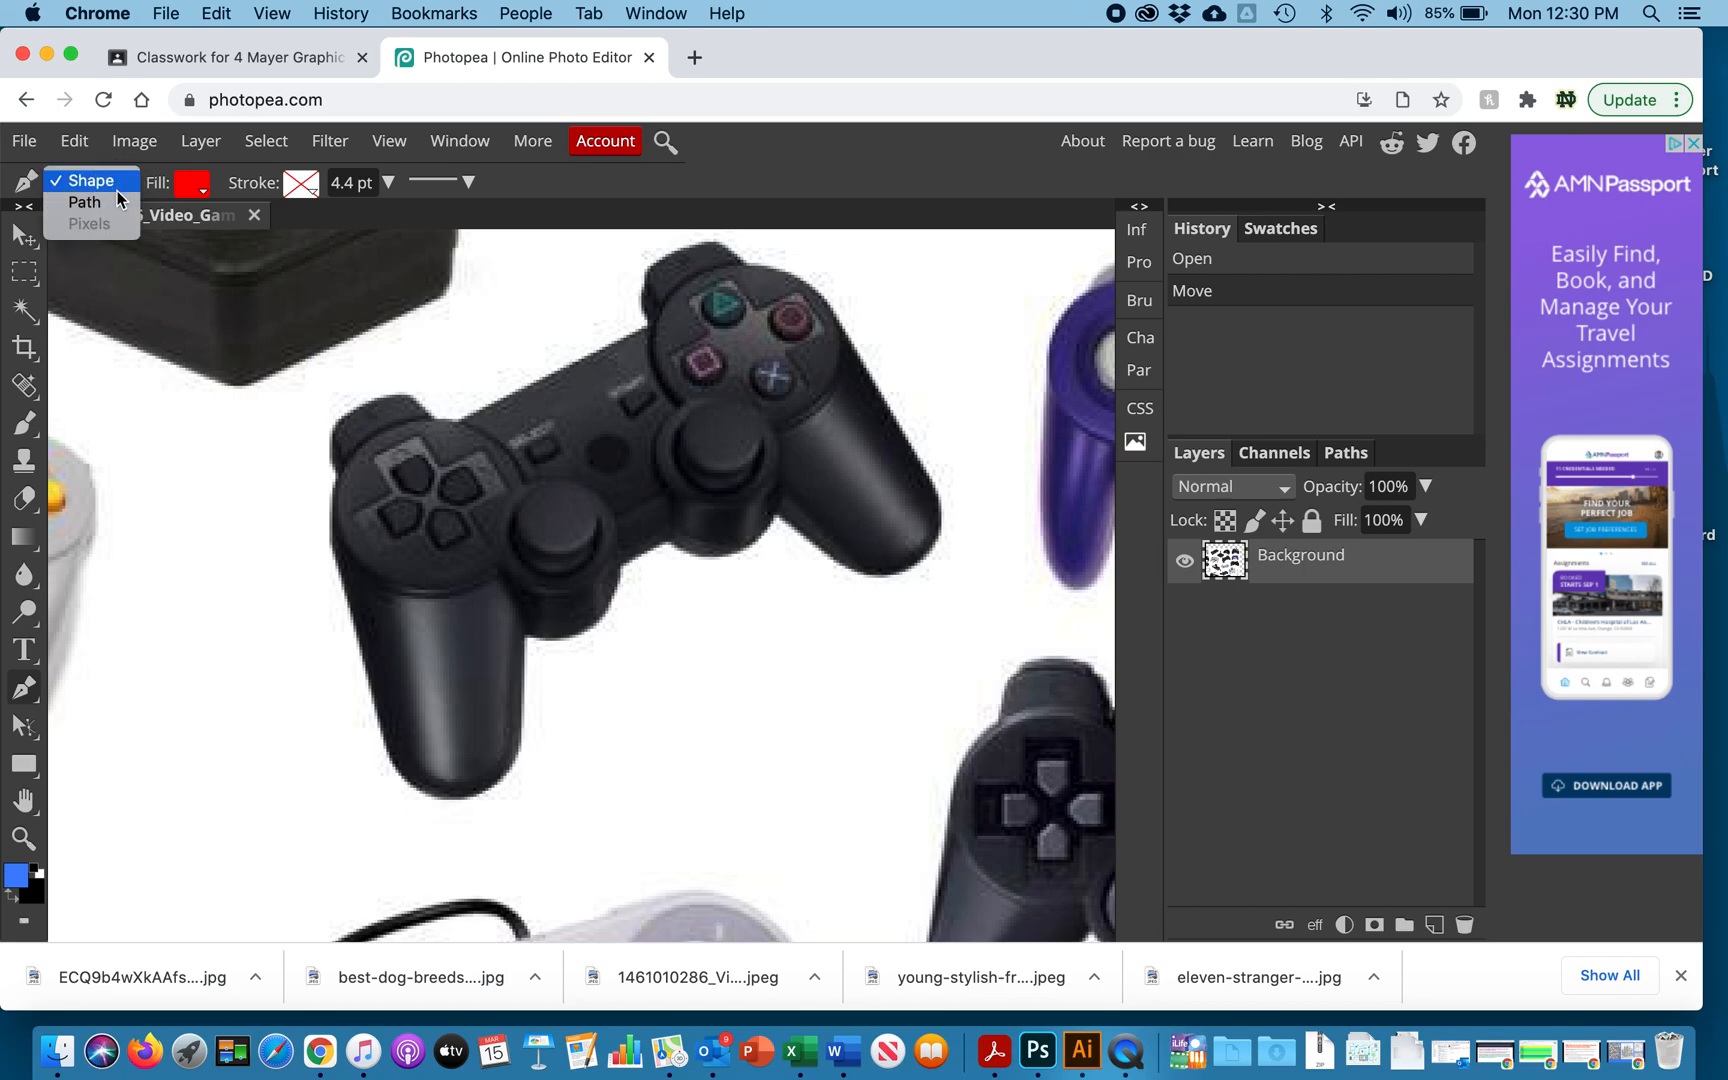
pyautogui.click(111, 204)
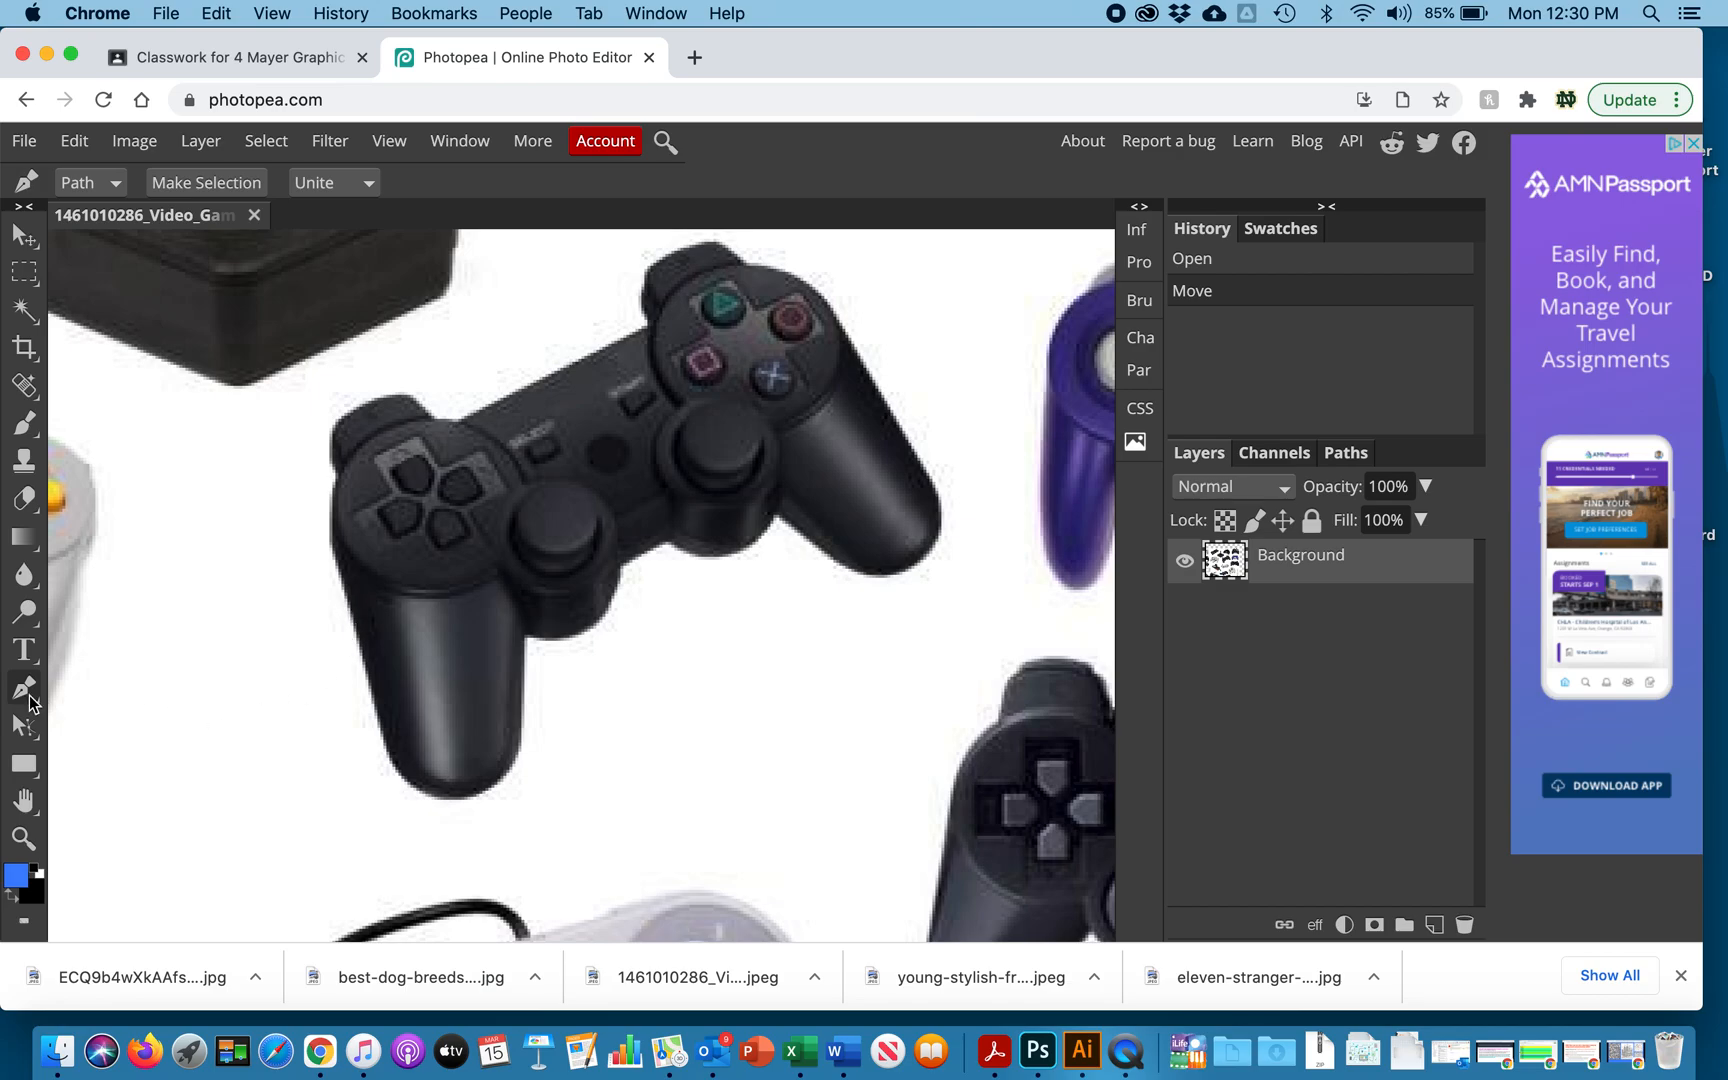
pyautogui.scroll(10, 473, 680)
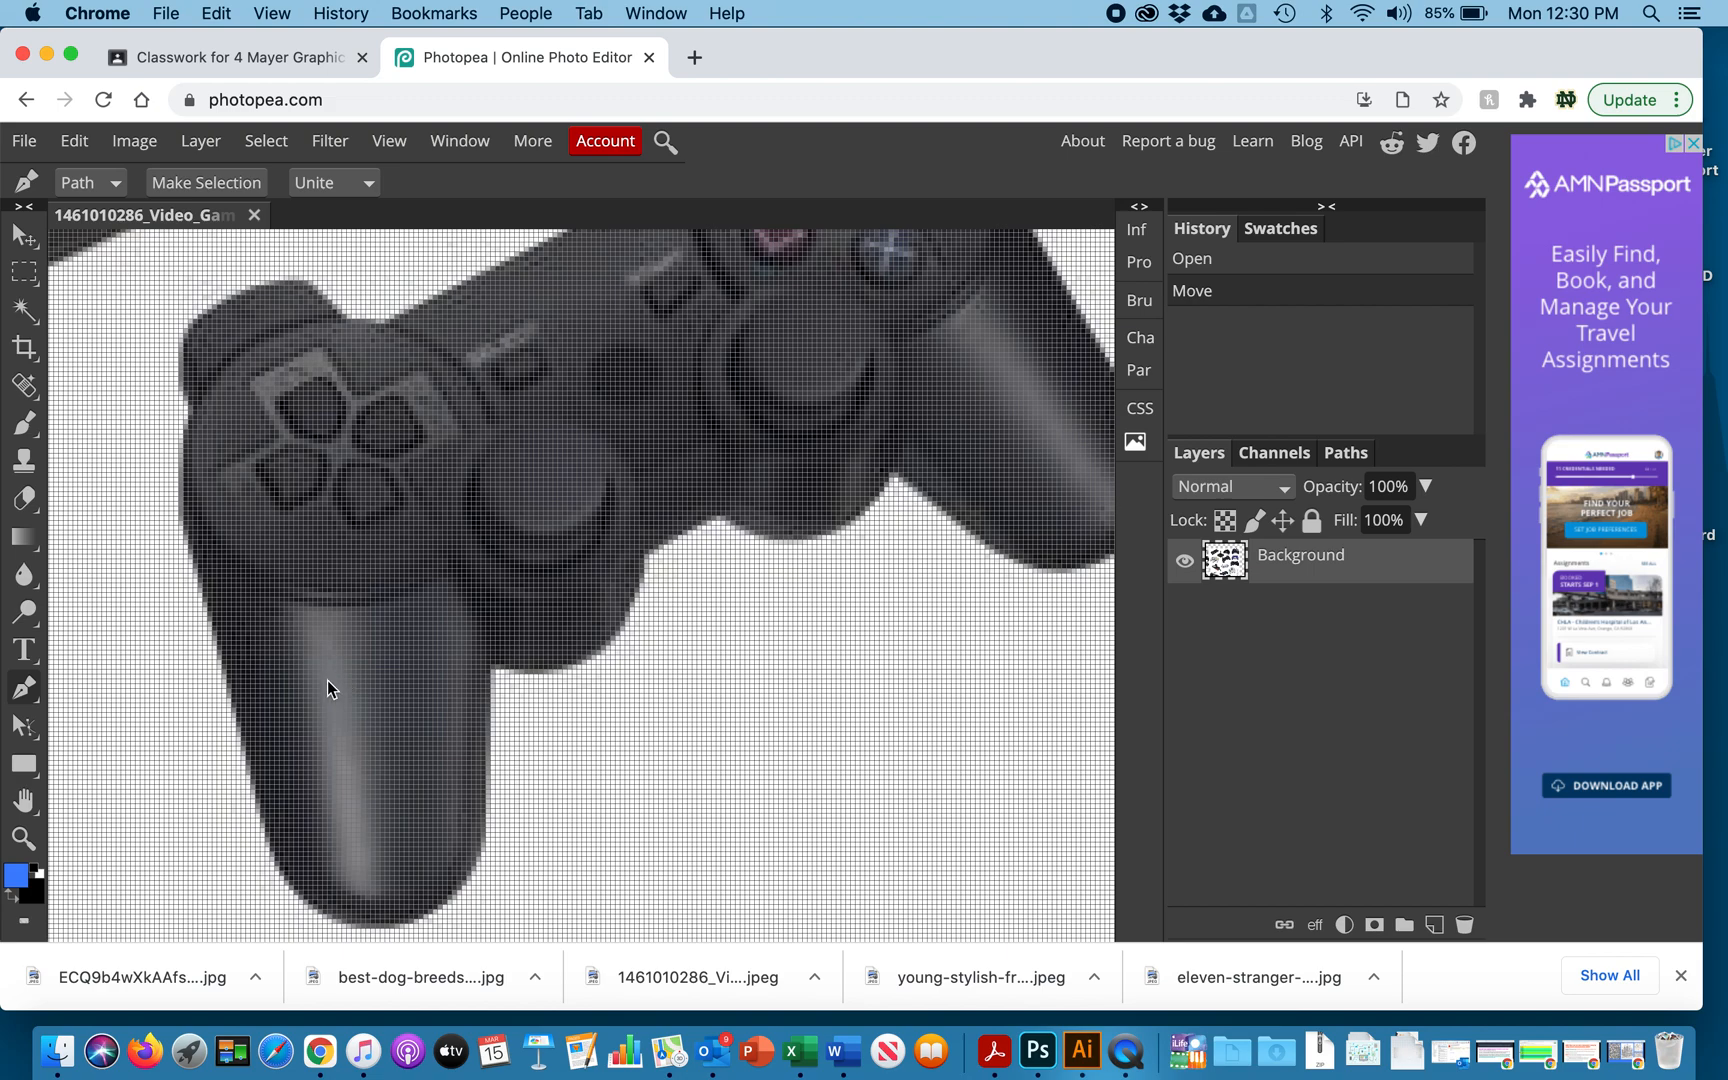
pyautogui.click(258, 745)
pyautogui.press('super+z')
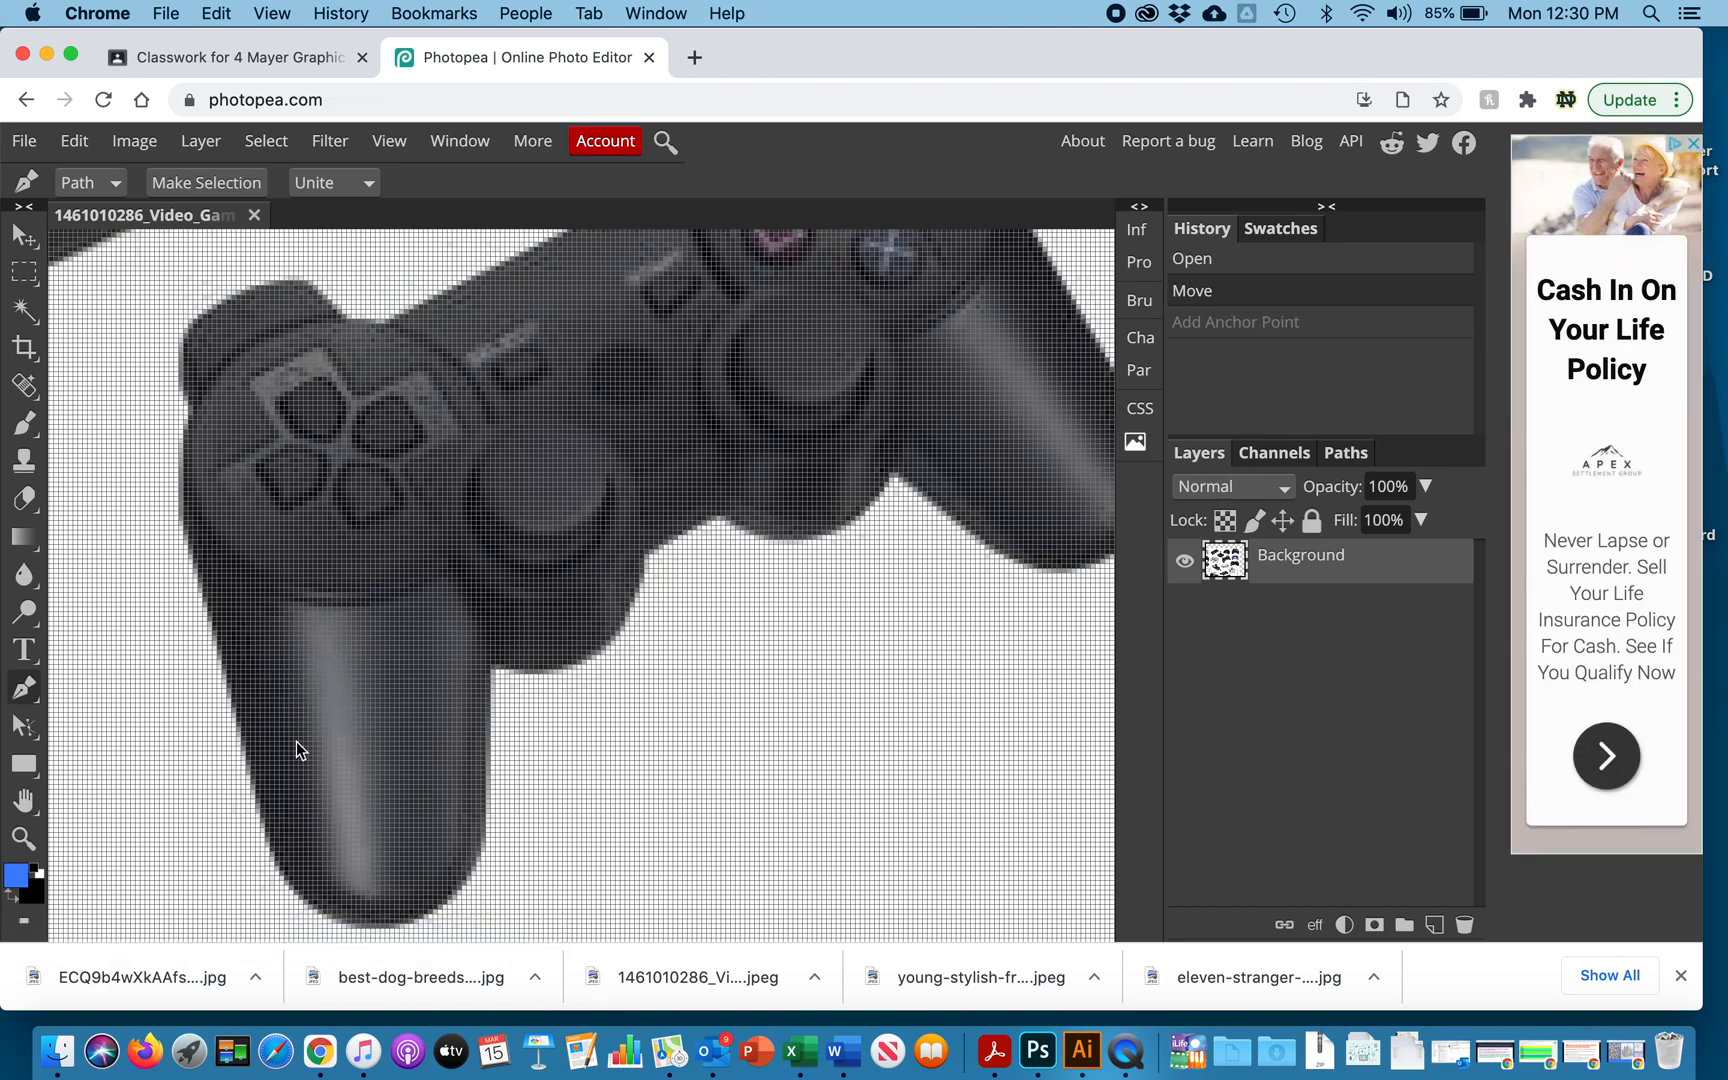
# Trace the controller's left grip with the Pen tool, from its upper outer edge around the rounded end to the inner corner
pyautogui.moveTo(293, 737); pyautogui.dragTo(440, 675)
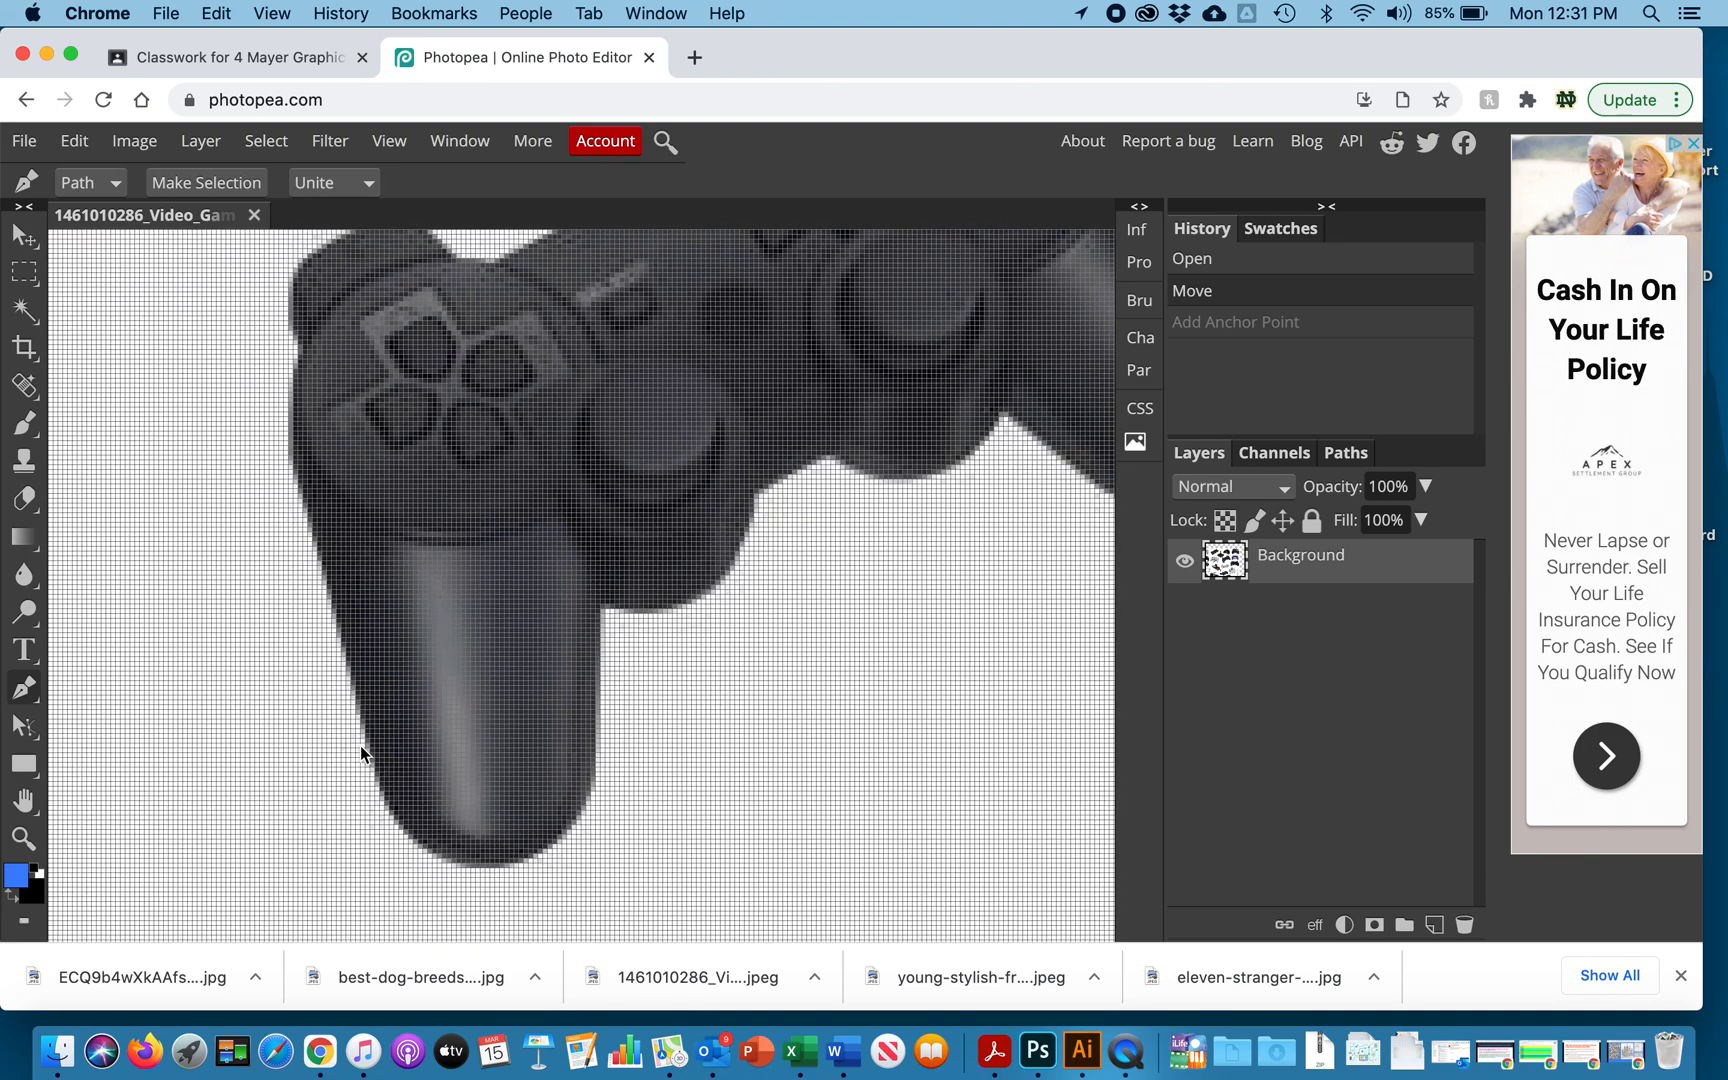
pyautogui.press('super+minus')
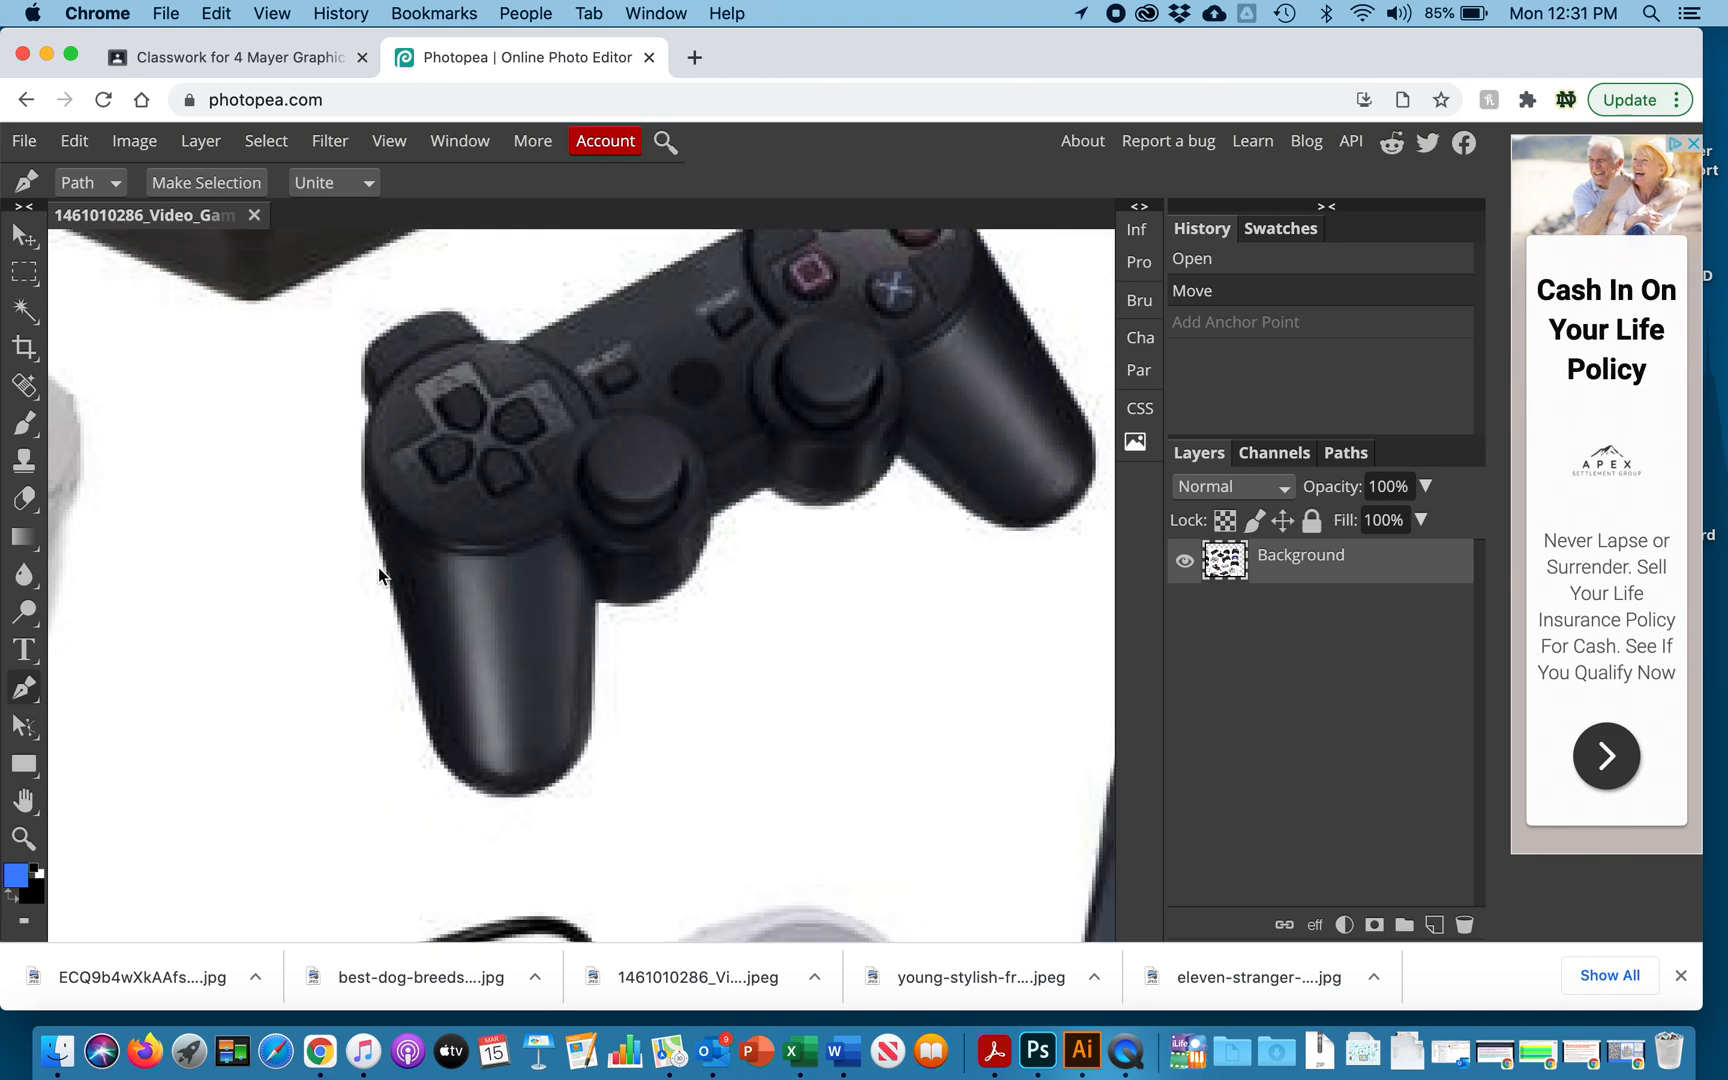
pyautogui.click(367, 504)
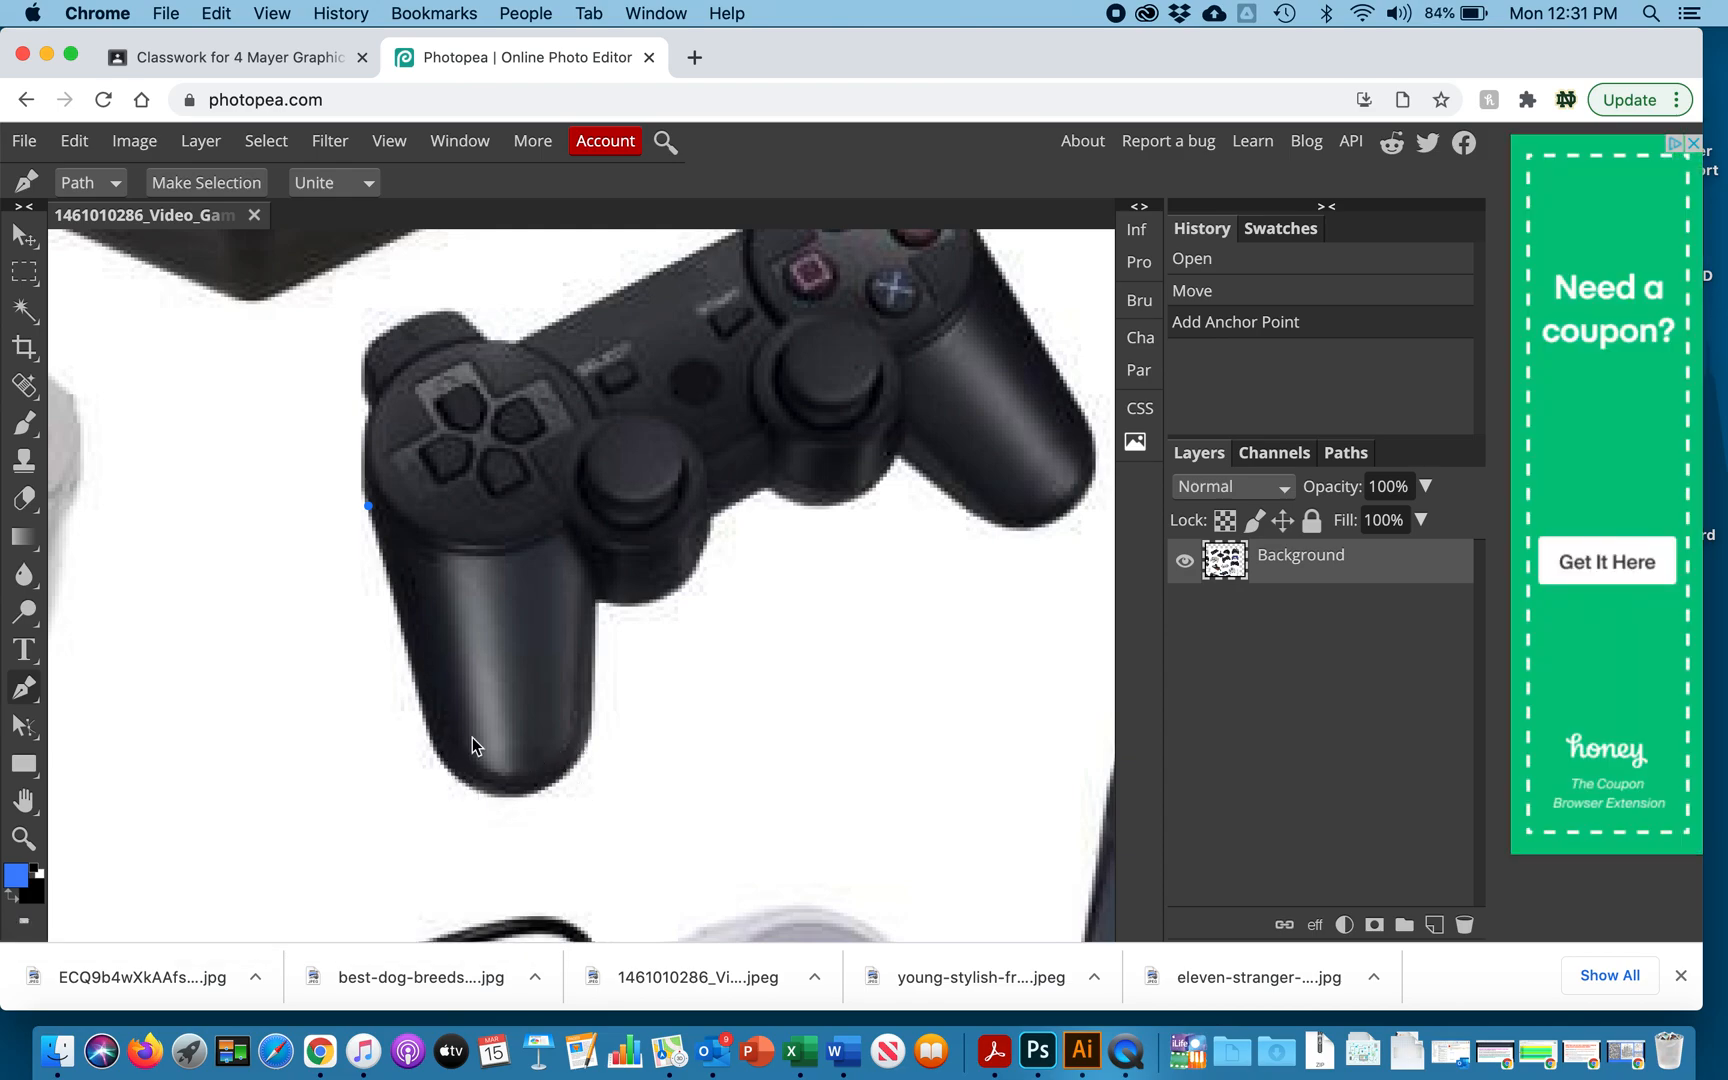
pyautogui.click(414, 686)
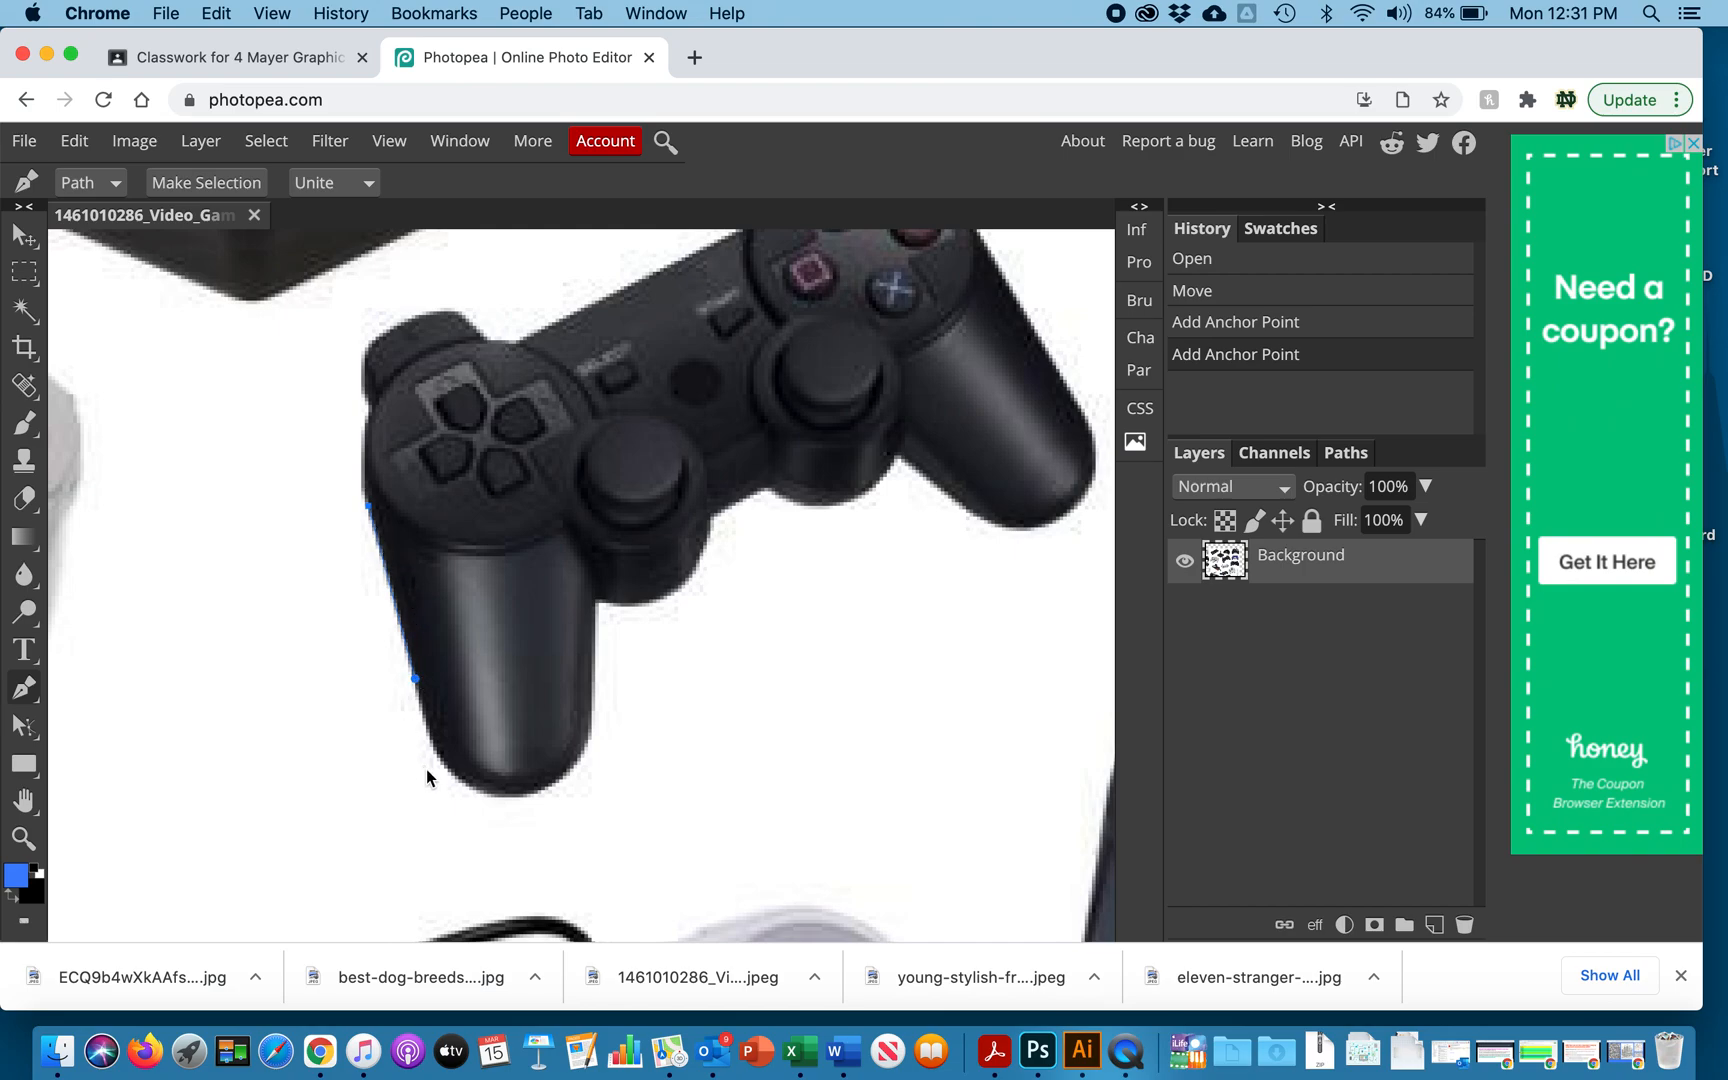
pyautogui.click(509, 798)
pyautogui.moveTo(509, 800); pyautogui.dragTo(589, 797)
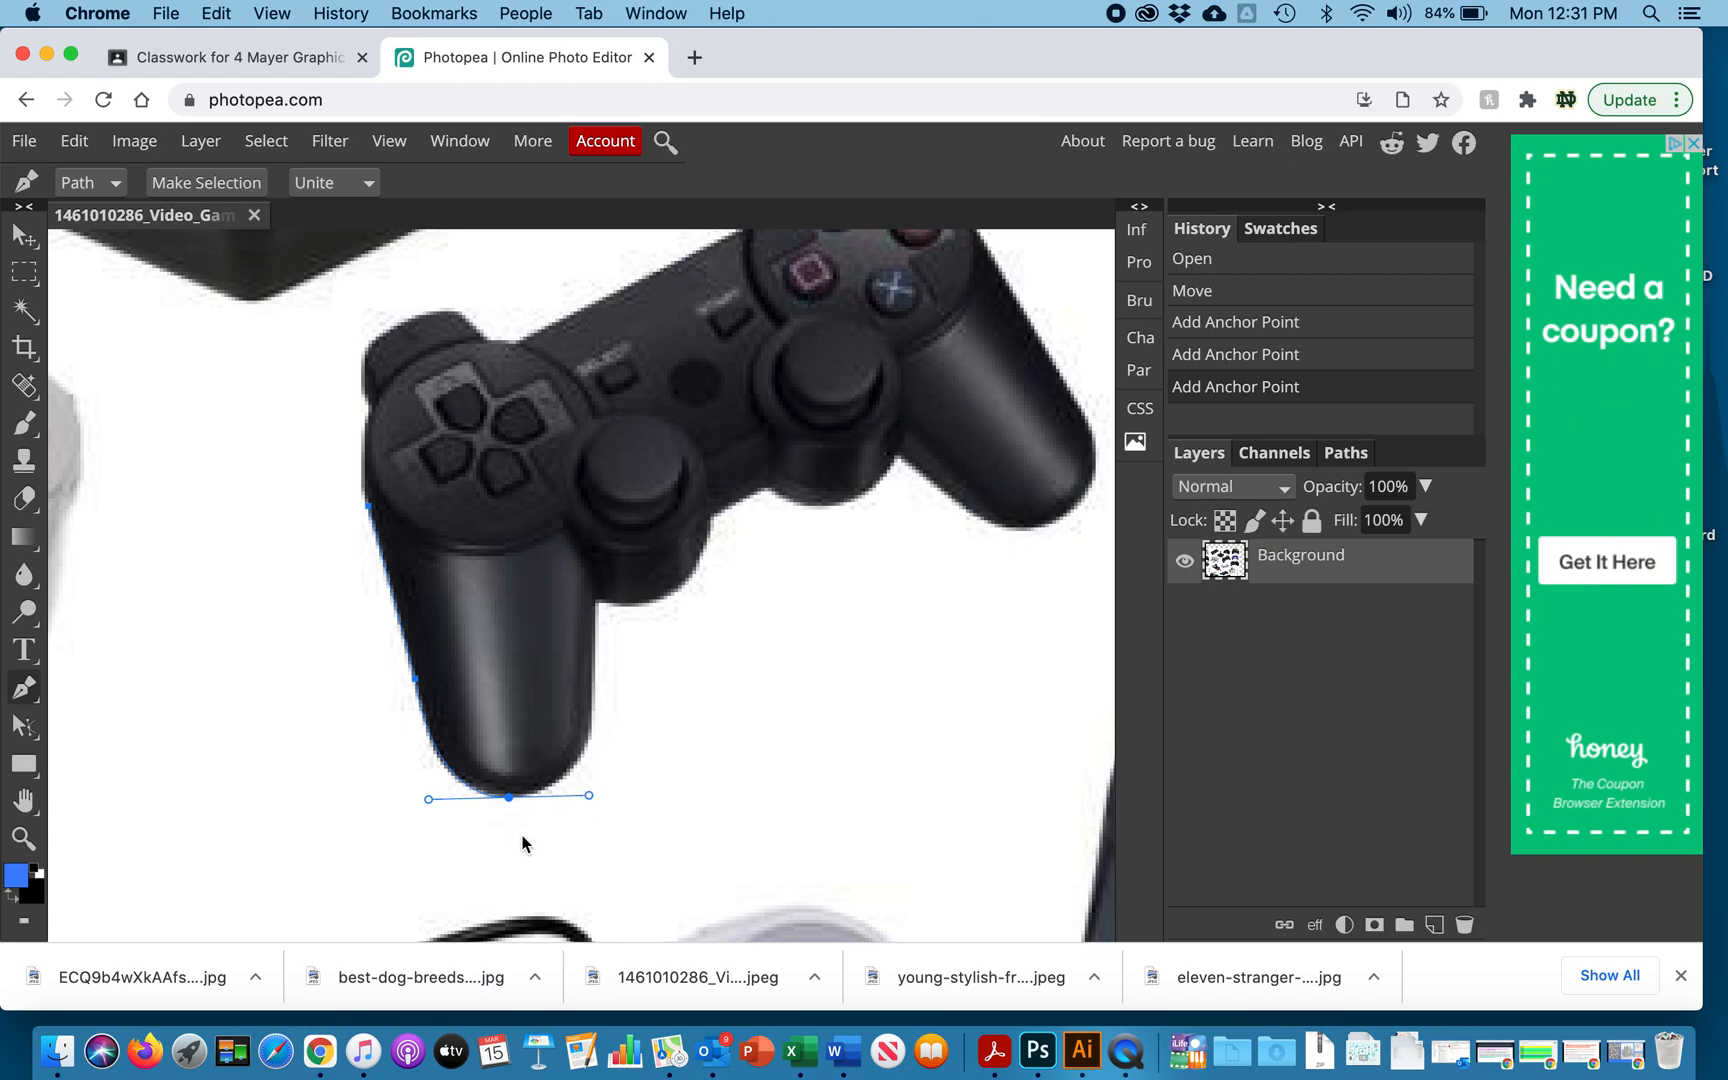
pyautogui.click(591, 706)
pyautogui.moveTo(592, 710); pyautogui.dragTo(592, 696)
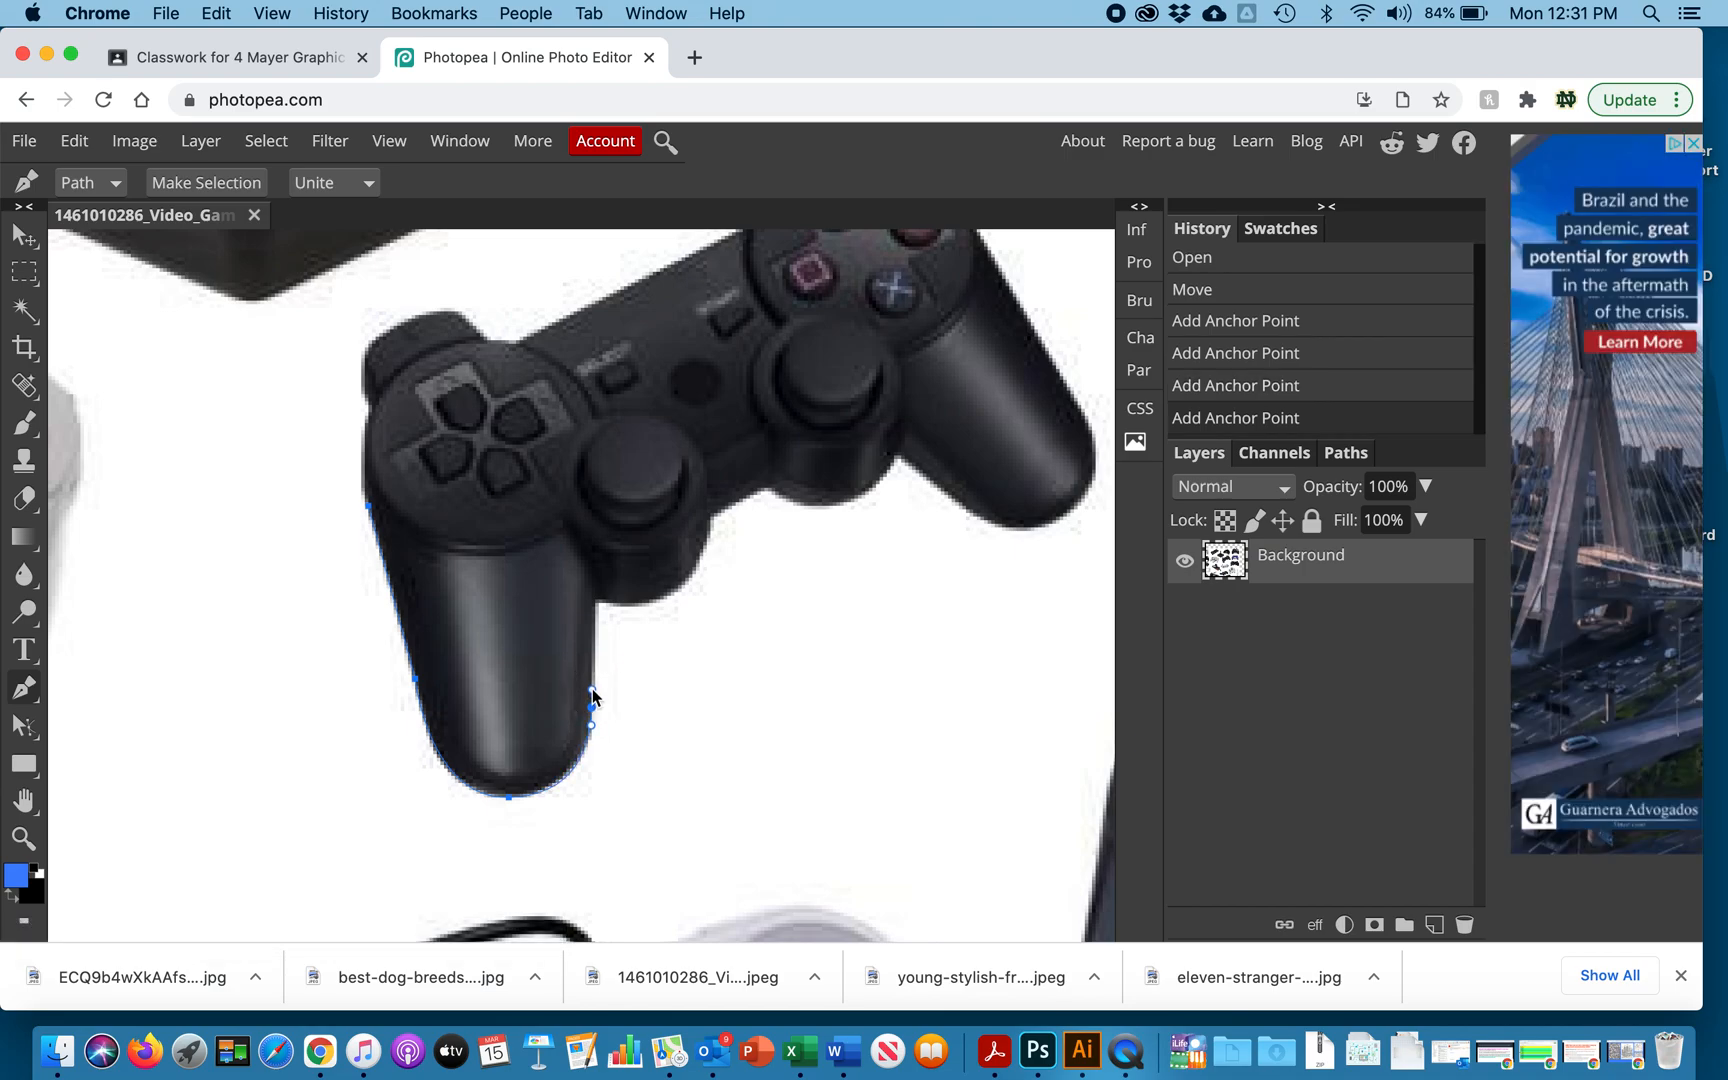
pyautogui.click(597, 603)
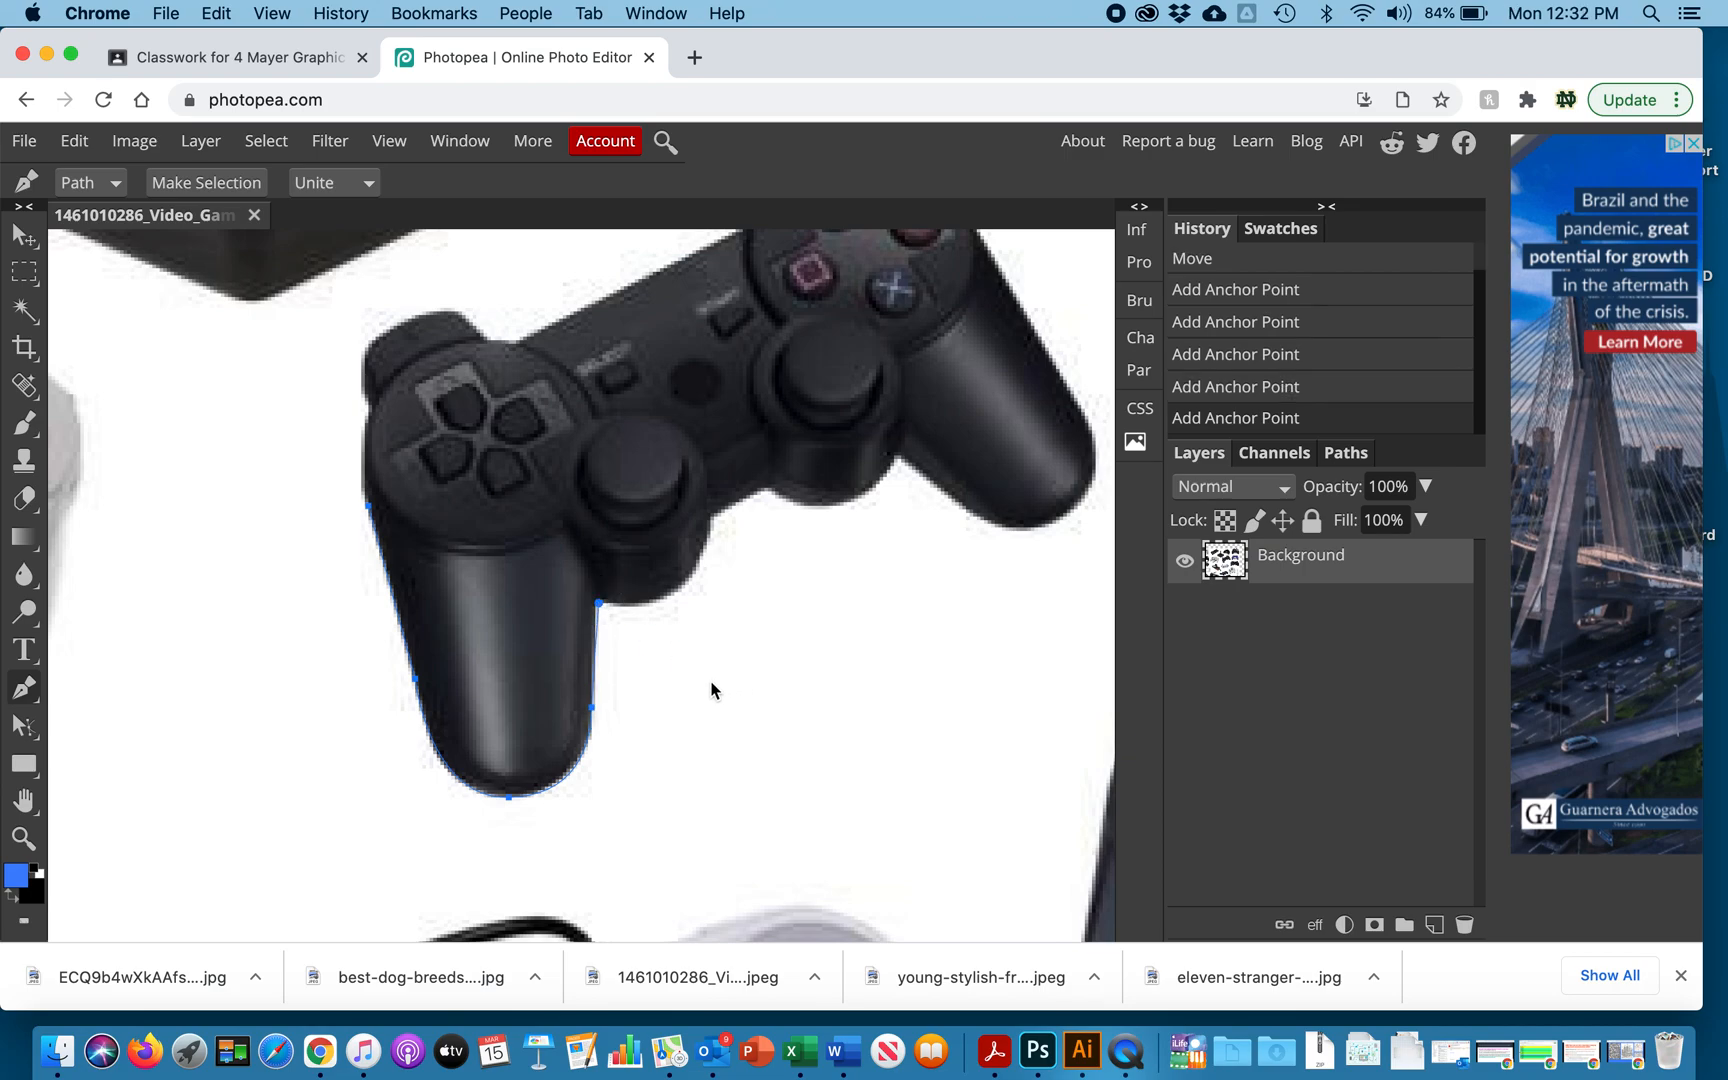
pyautogui.press('super+equal')
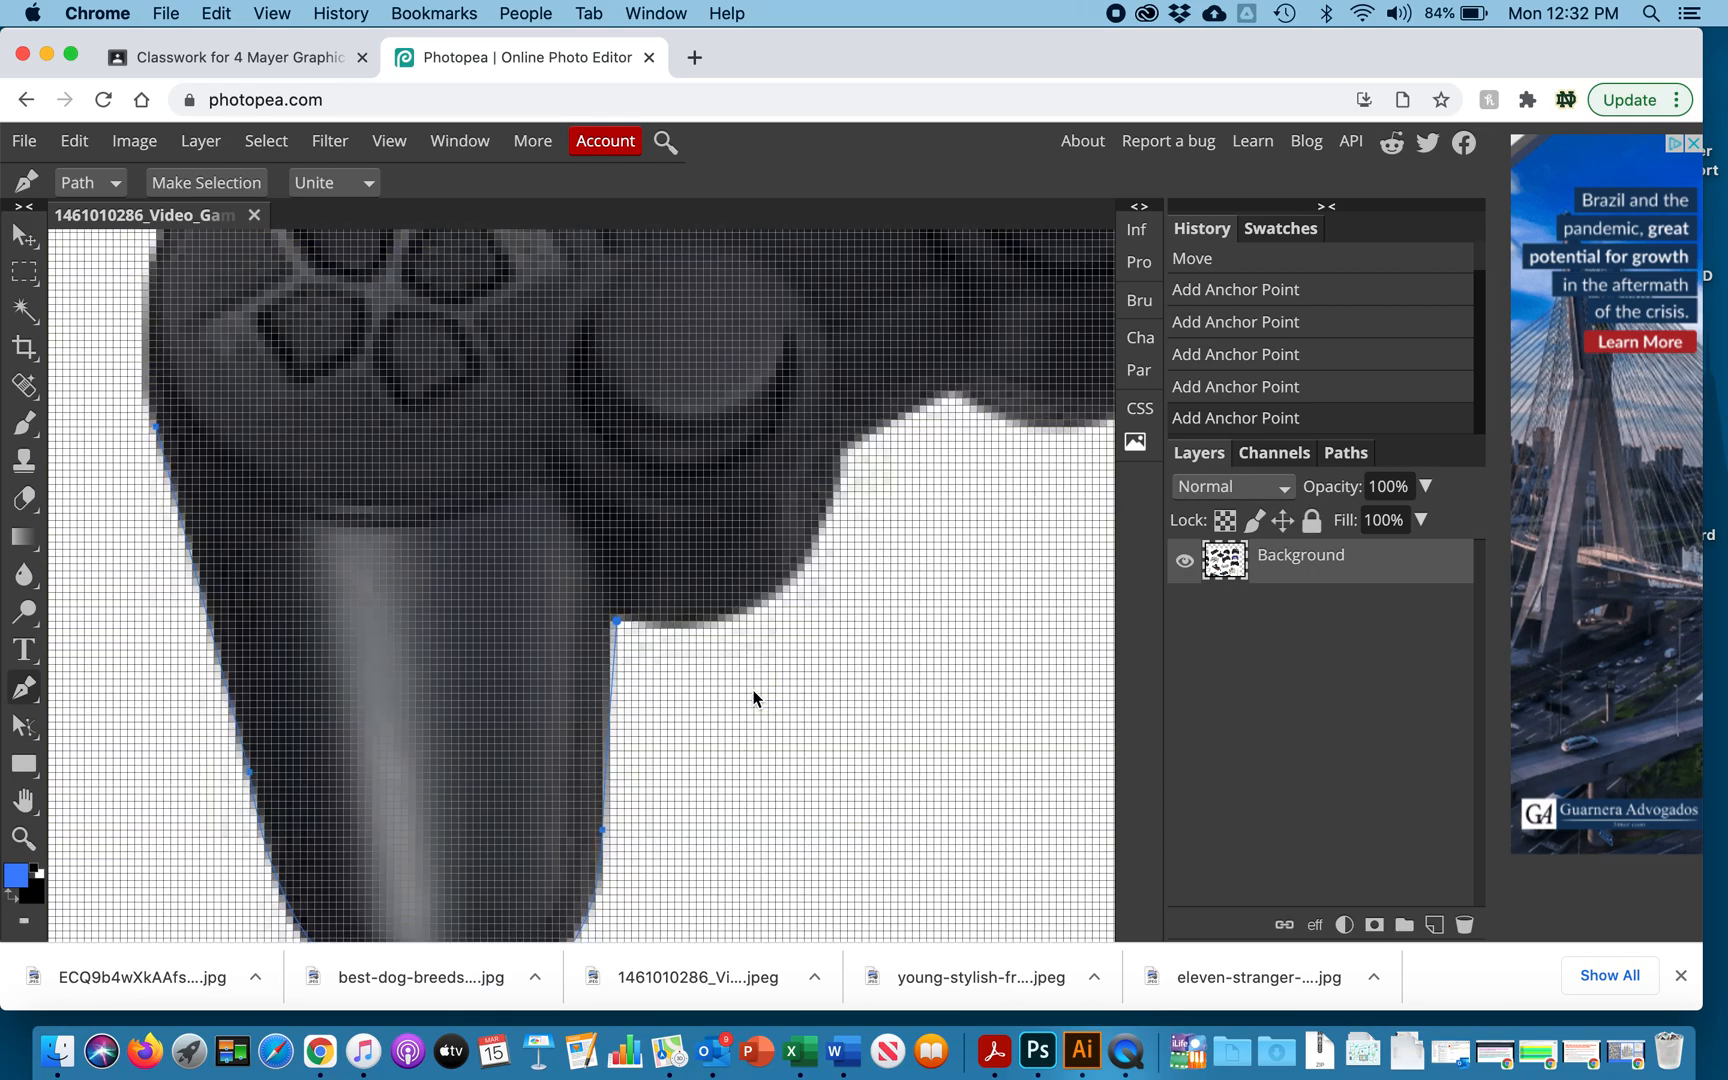
pyautogui.press('super+minus')
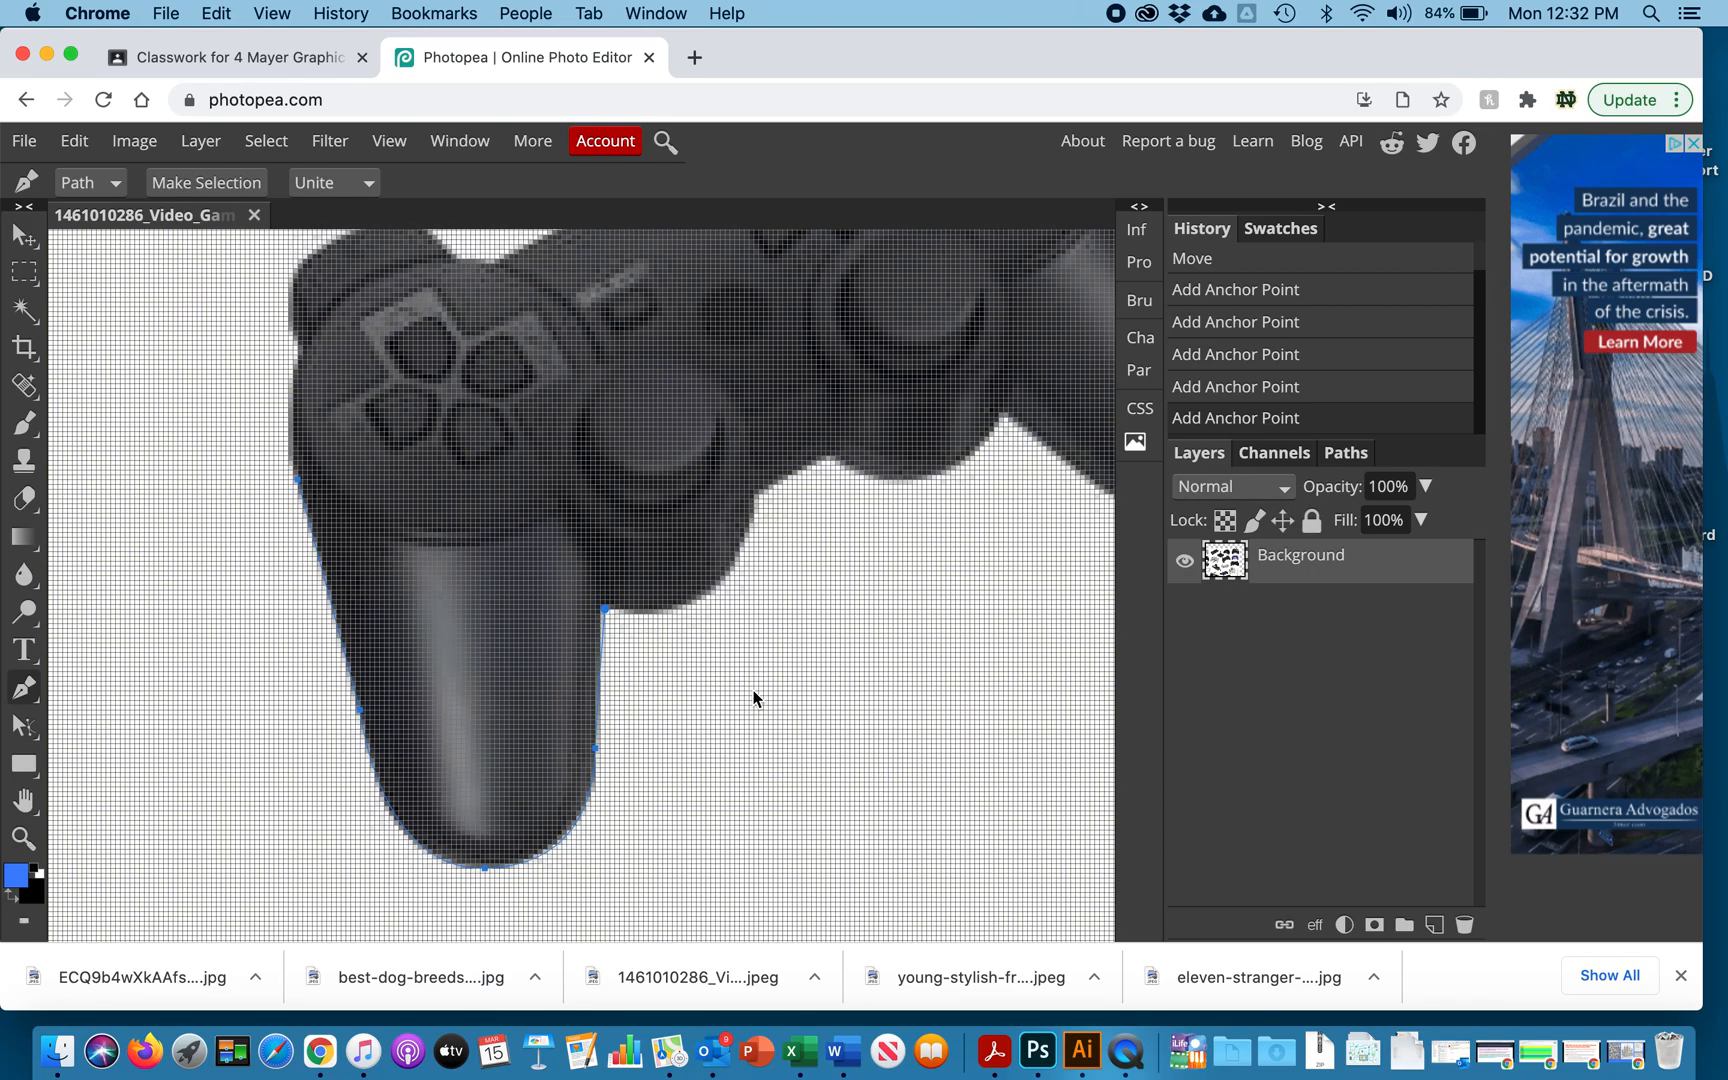
pyautogui.press('Left')
pyautogui.press('Right')
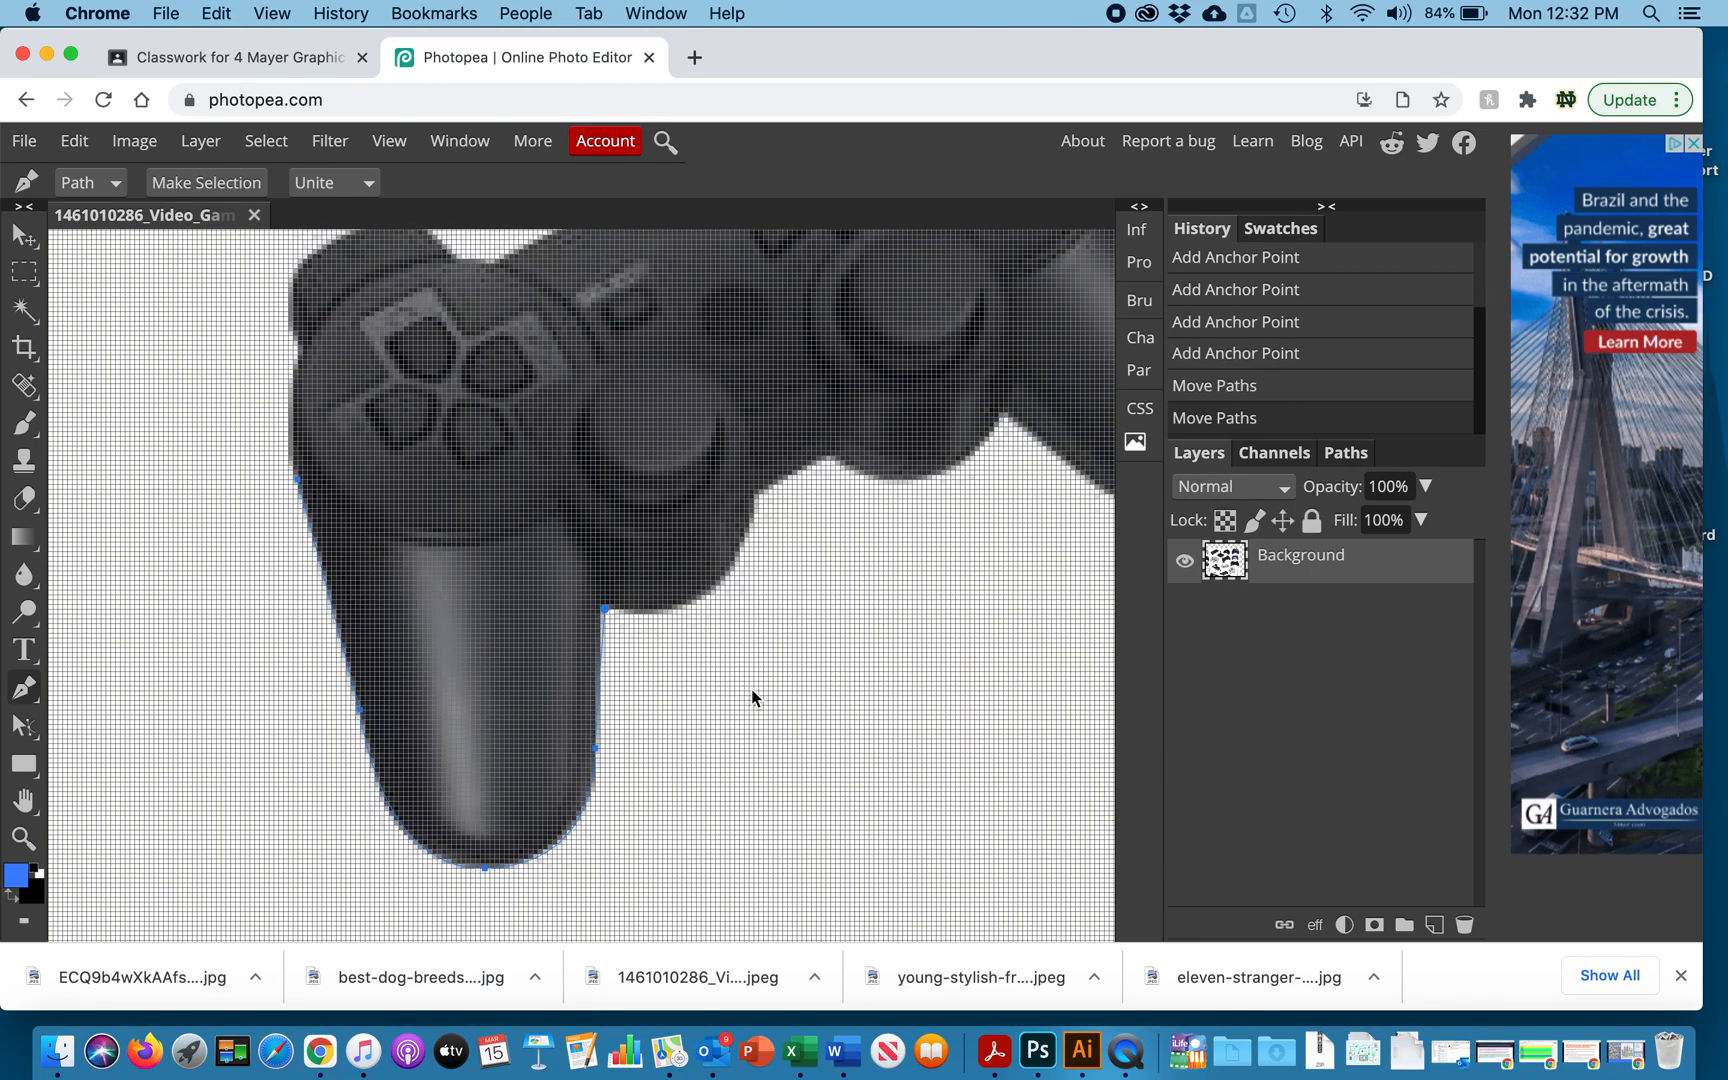
# Adjust the inner corner anchor, continue the path around the left thumbstick housing, and collapse the last anchor's forward handle
pyautogui.moveTo(605, 617); pyautogui.dragTo(605, 617)
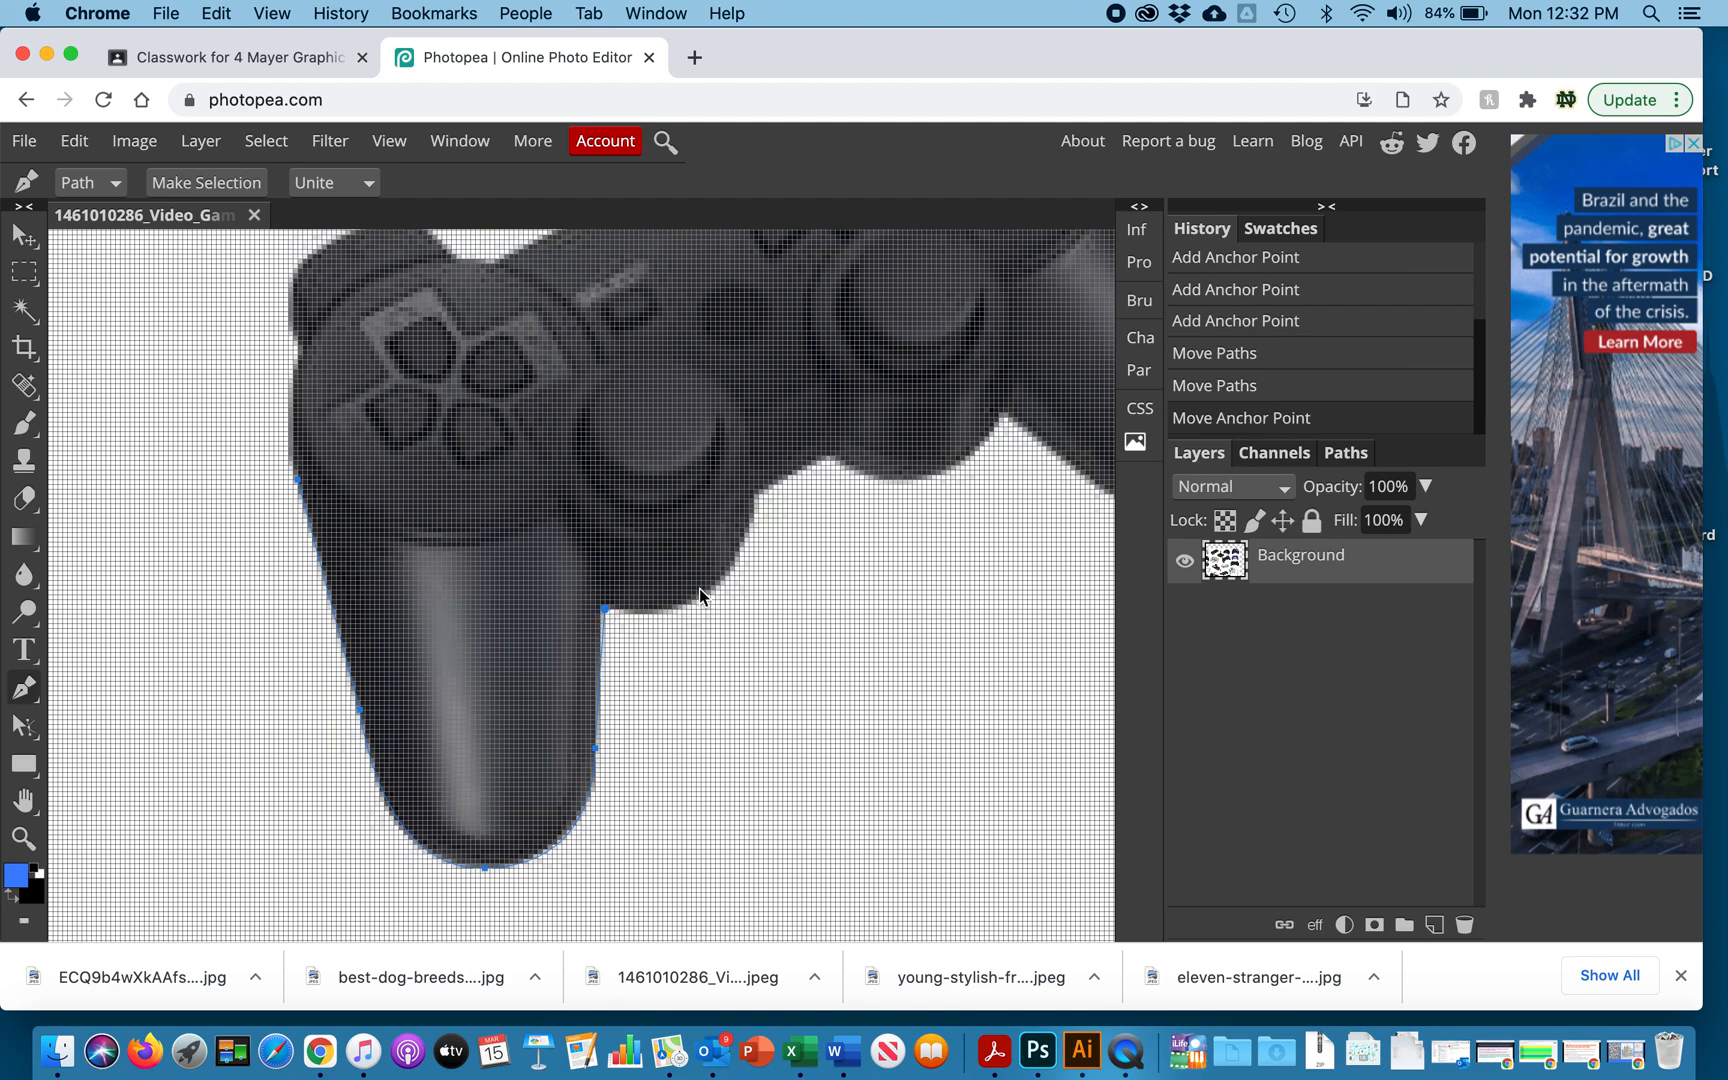
pyautogui.scroll(-2, 699, 590)
pyautogui.click(674, 593)
pyautogui.moveTo(674, 595); pyautogui.dragTo(710, 498)
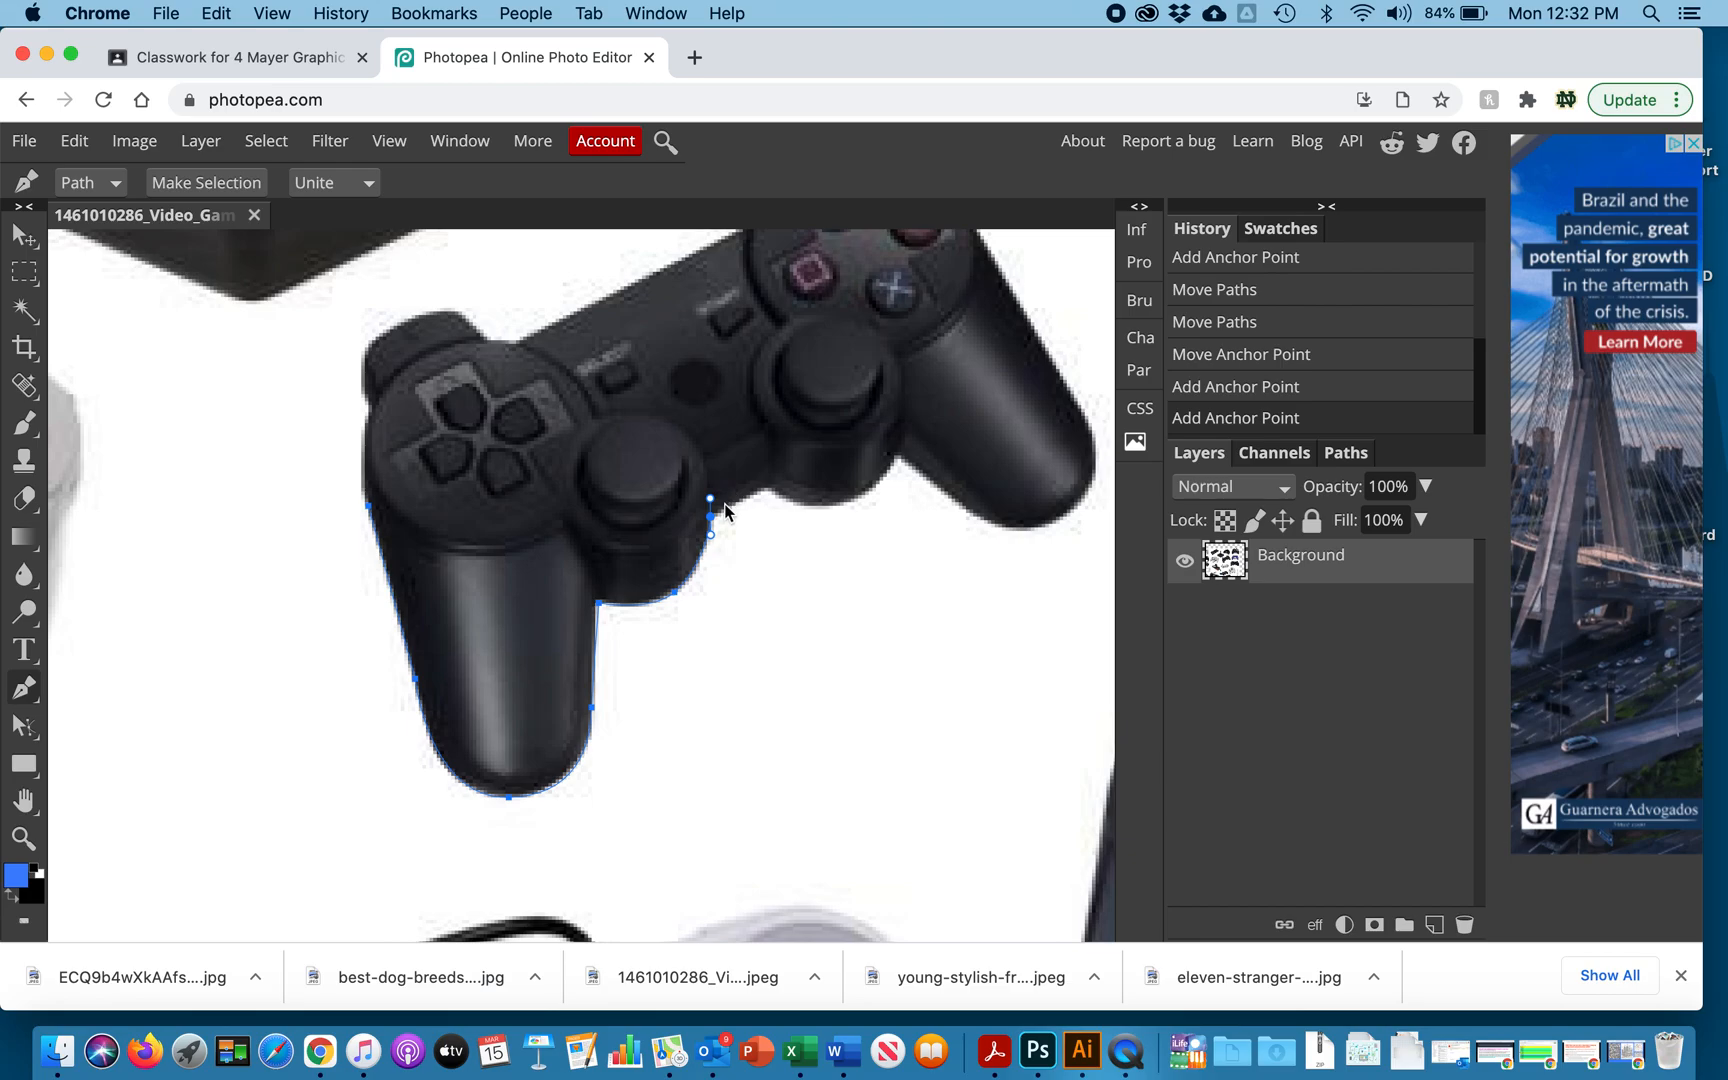
pyautogui.scroll(3, 706, 520)
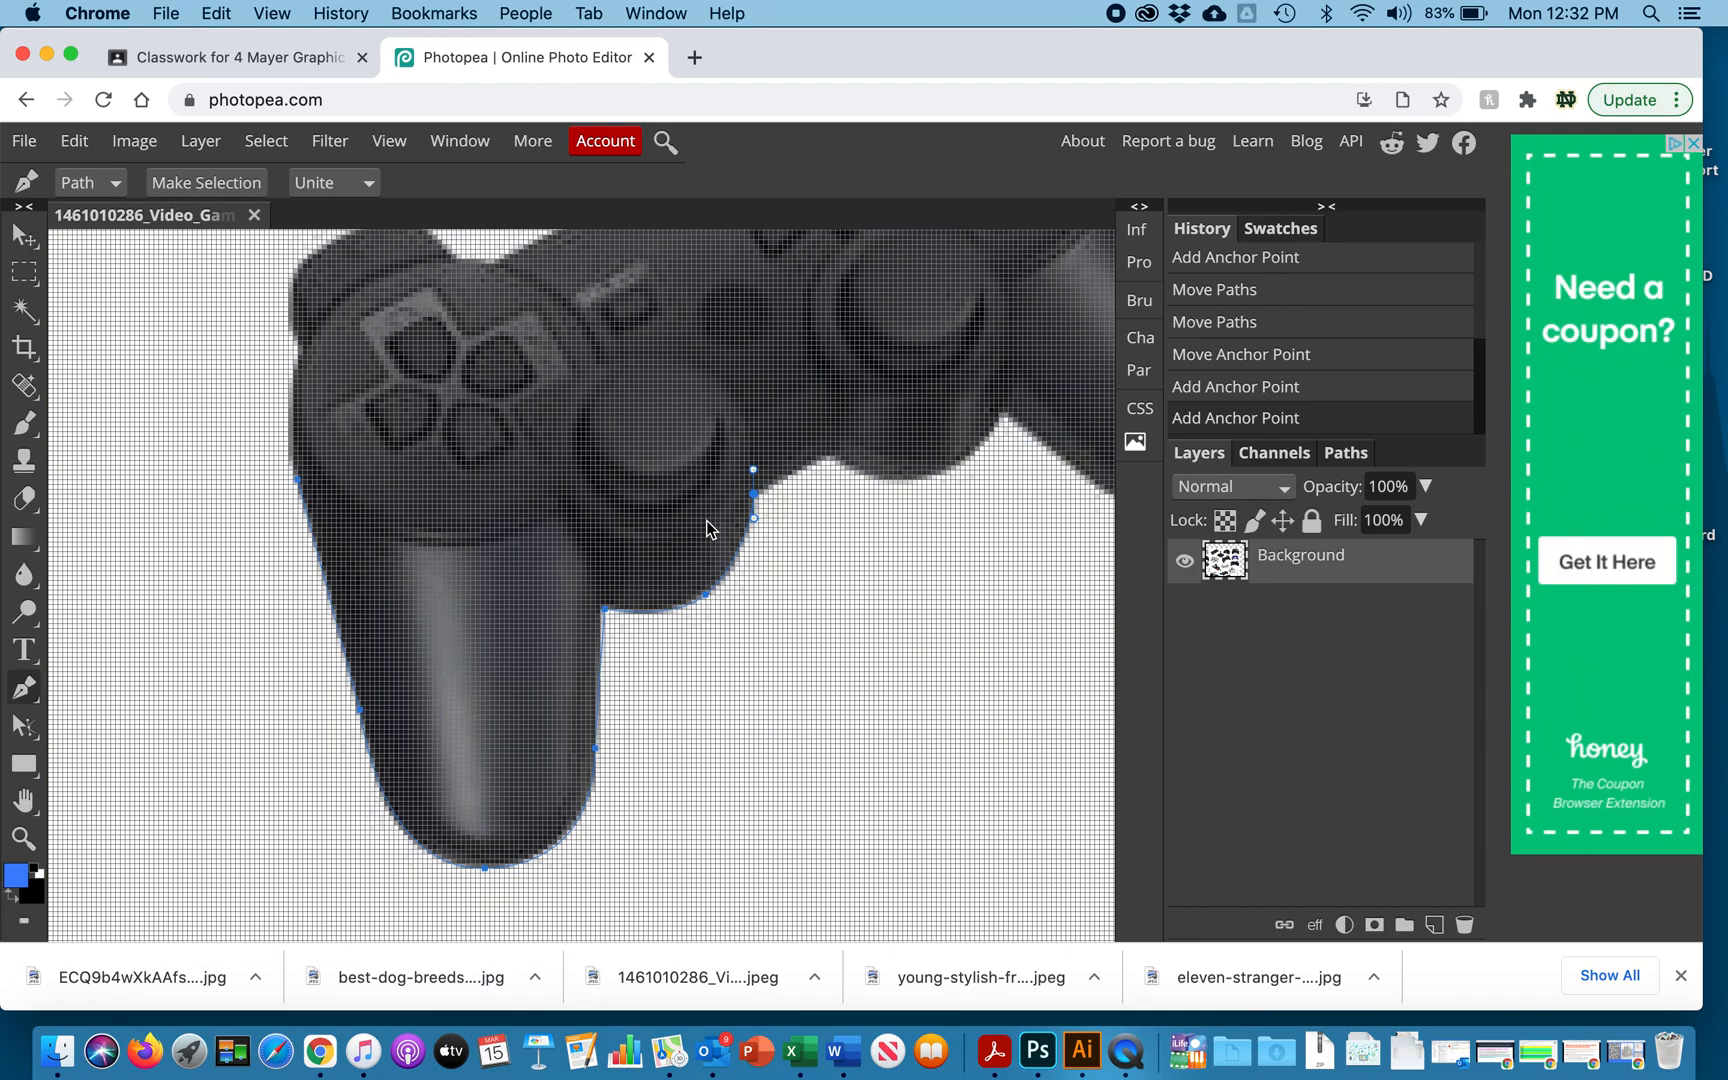
pyautogui.hscroll(1, 729, 517)
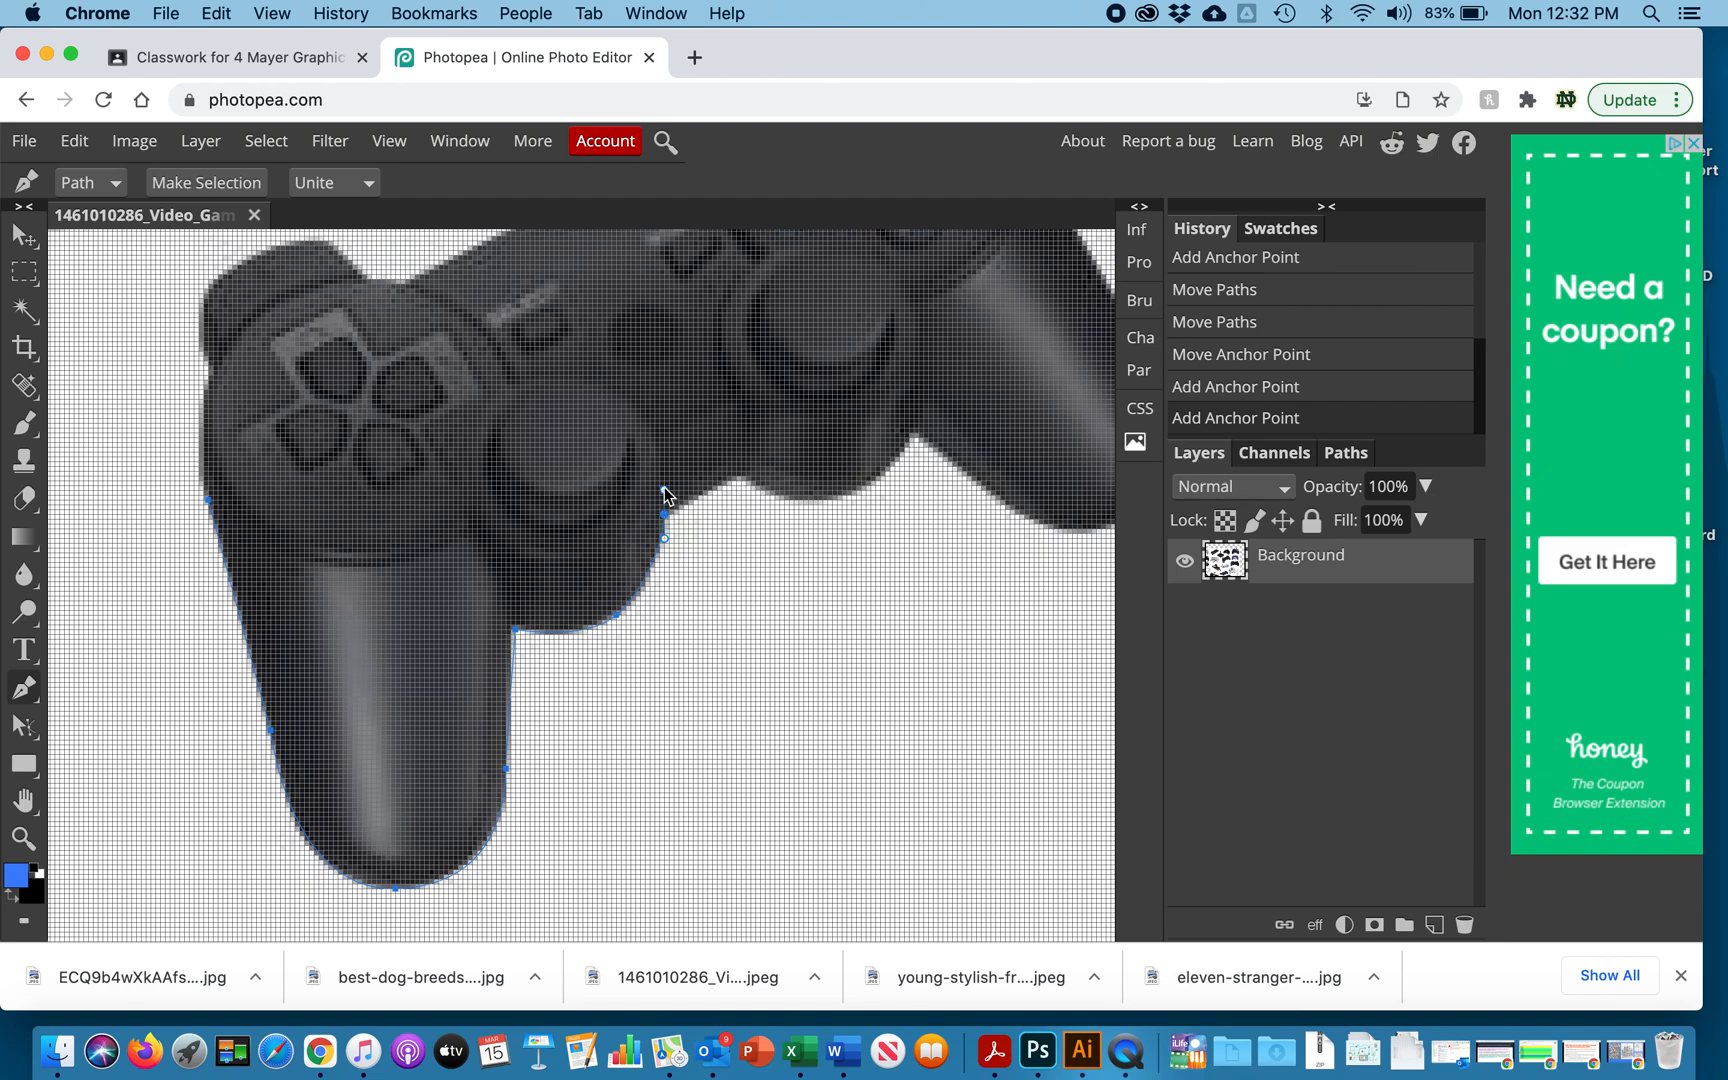
pyautogui.click(666, 515)
pyautogui.click(666, 516)
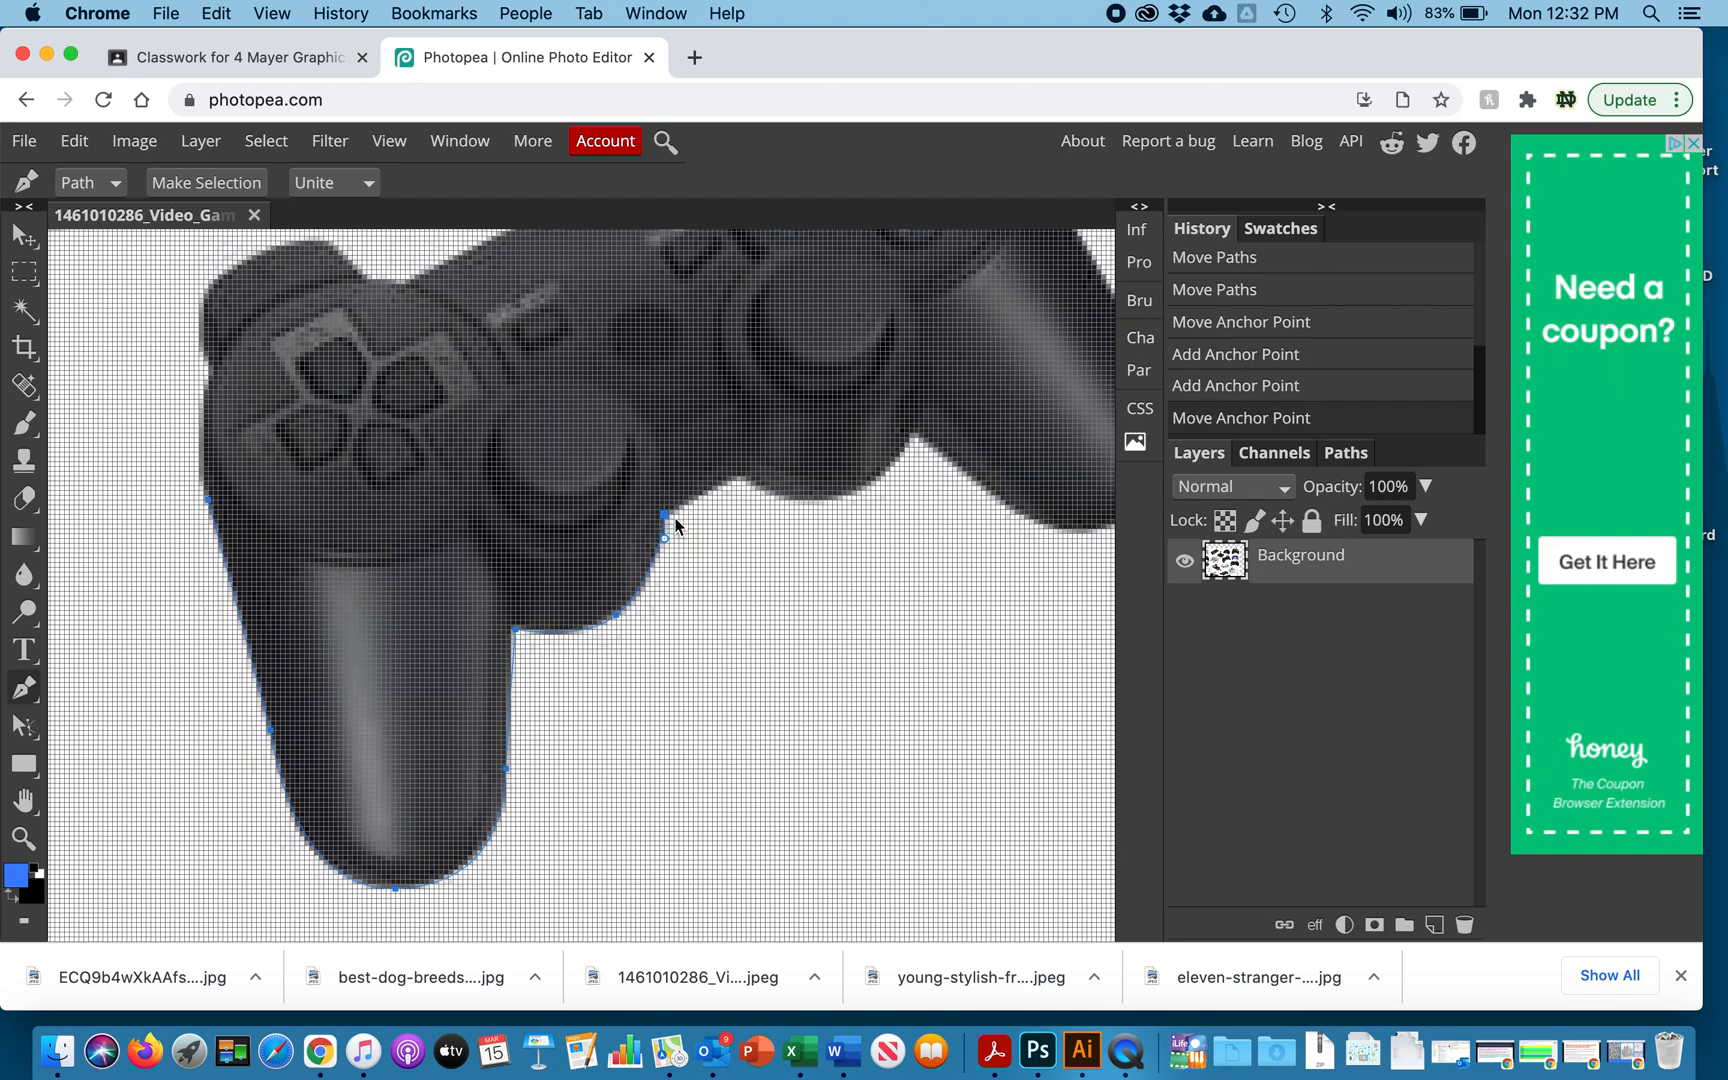
# Extend the path across the gap between the thumbsticks and curve it under the right thumbstick housing to the right grip's inner corner
pyautogui.press('super+minus')
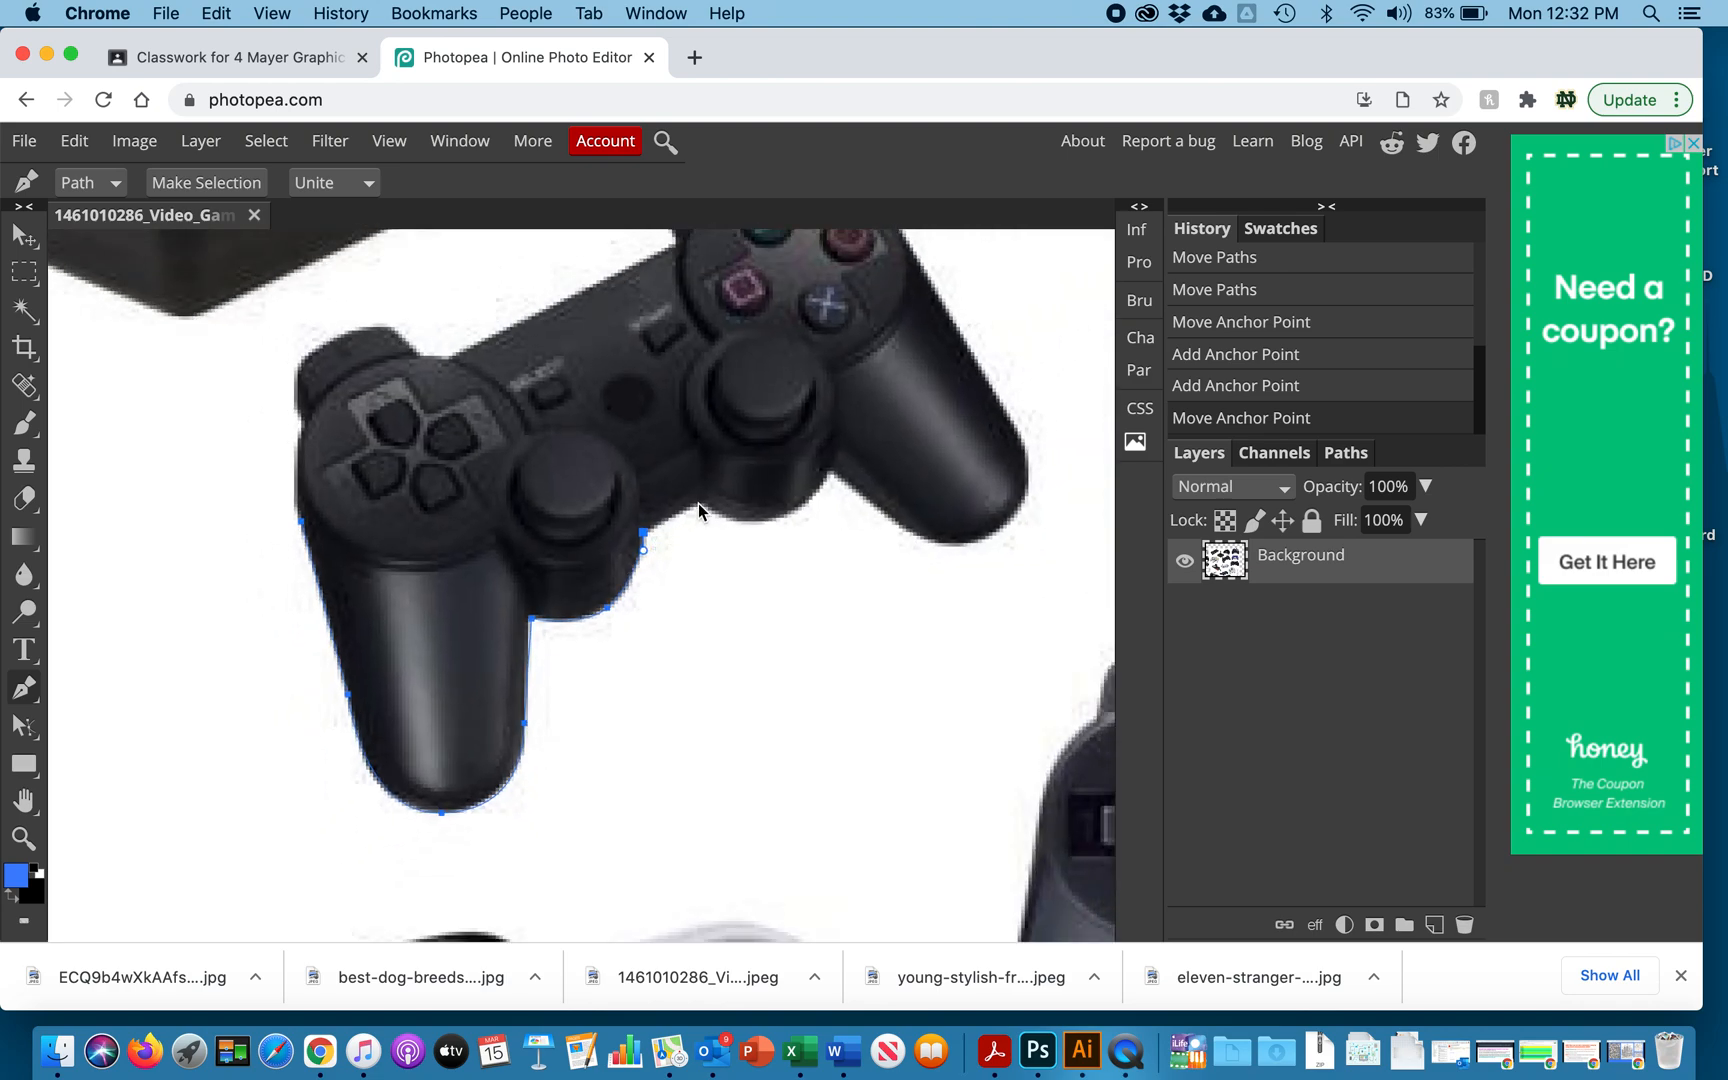
pyautogui.click(698, 506)
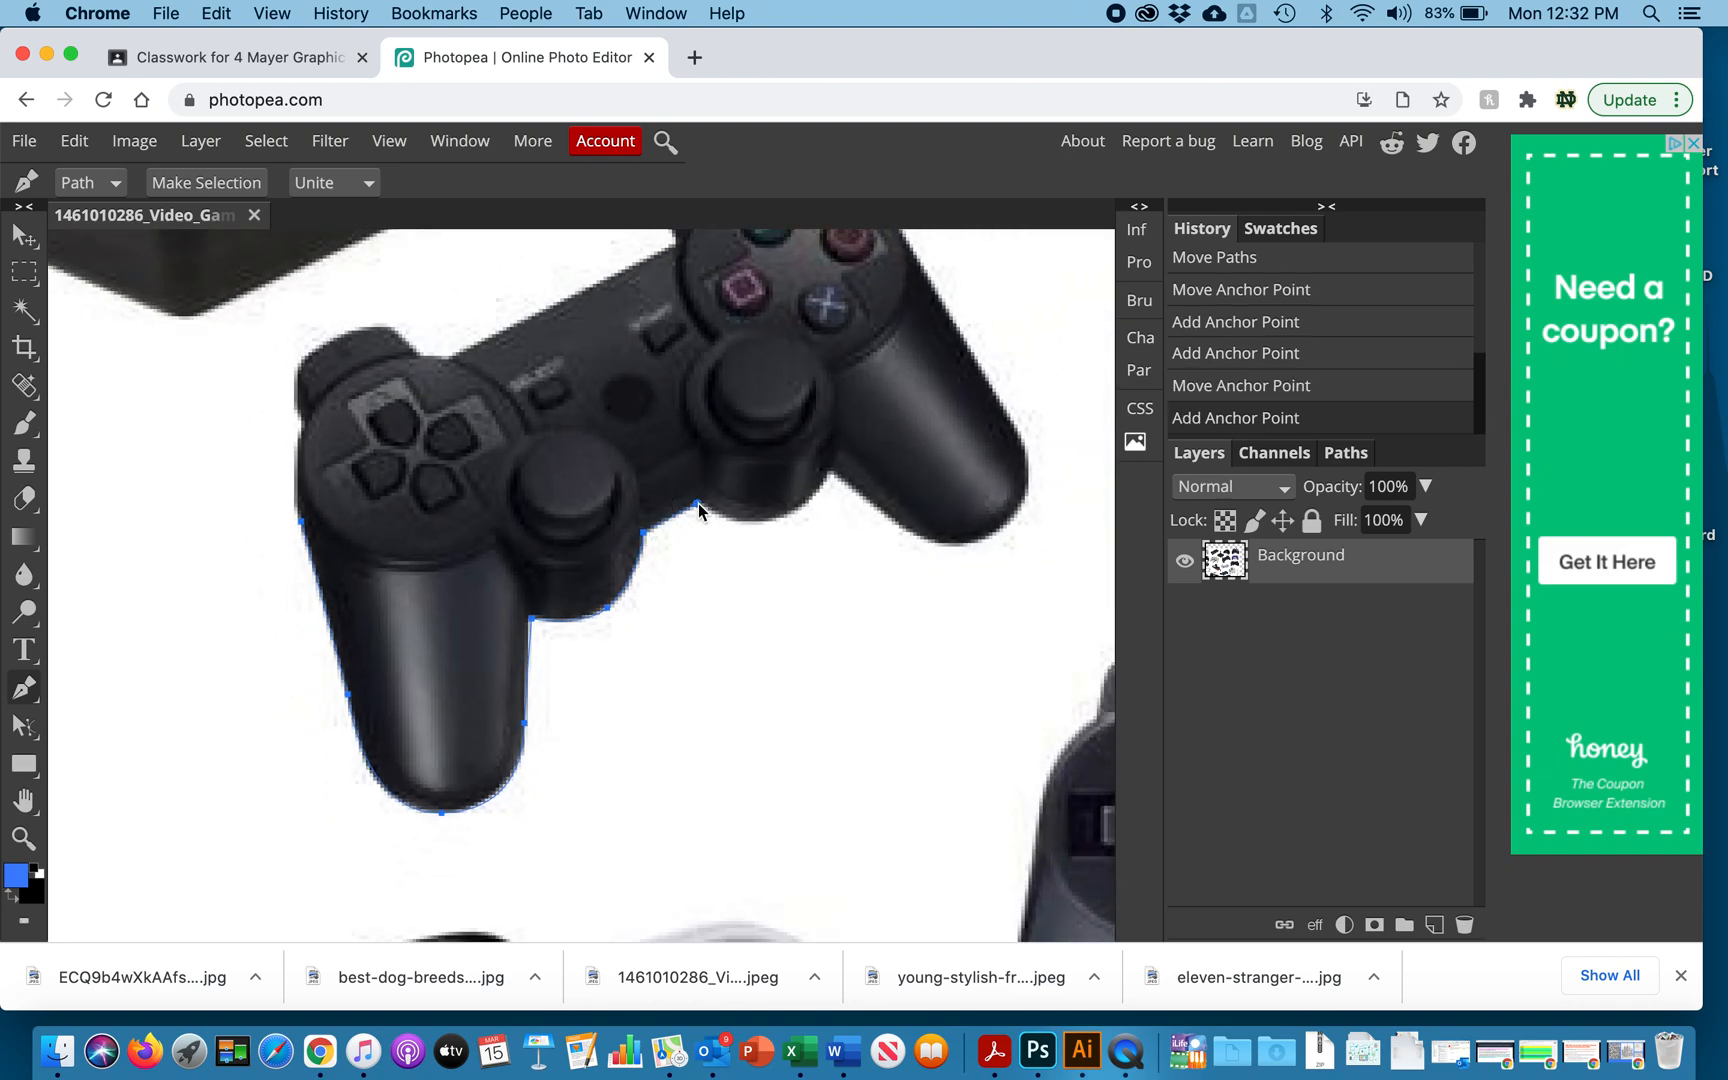
pyautogui.click(773, 522)
pyautogui.moveTo(775, 524); pyautogui.dragTo(808, 521)
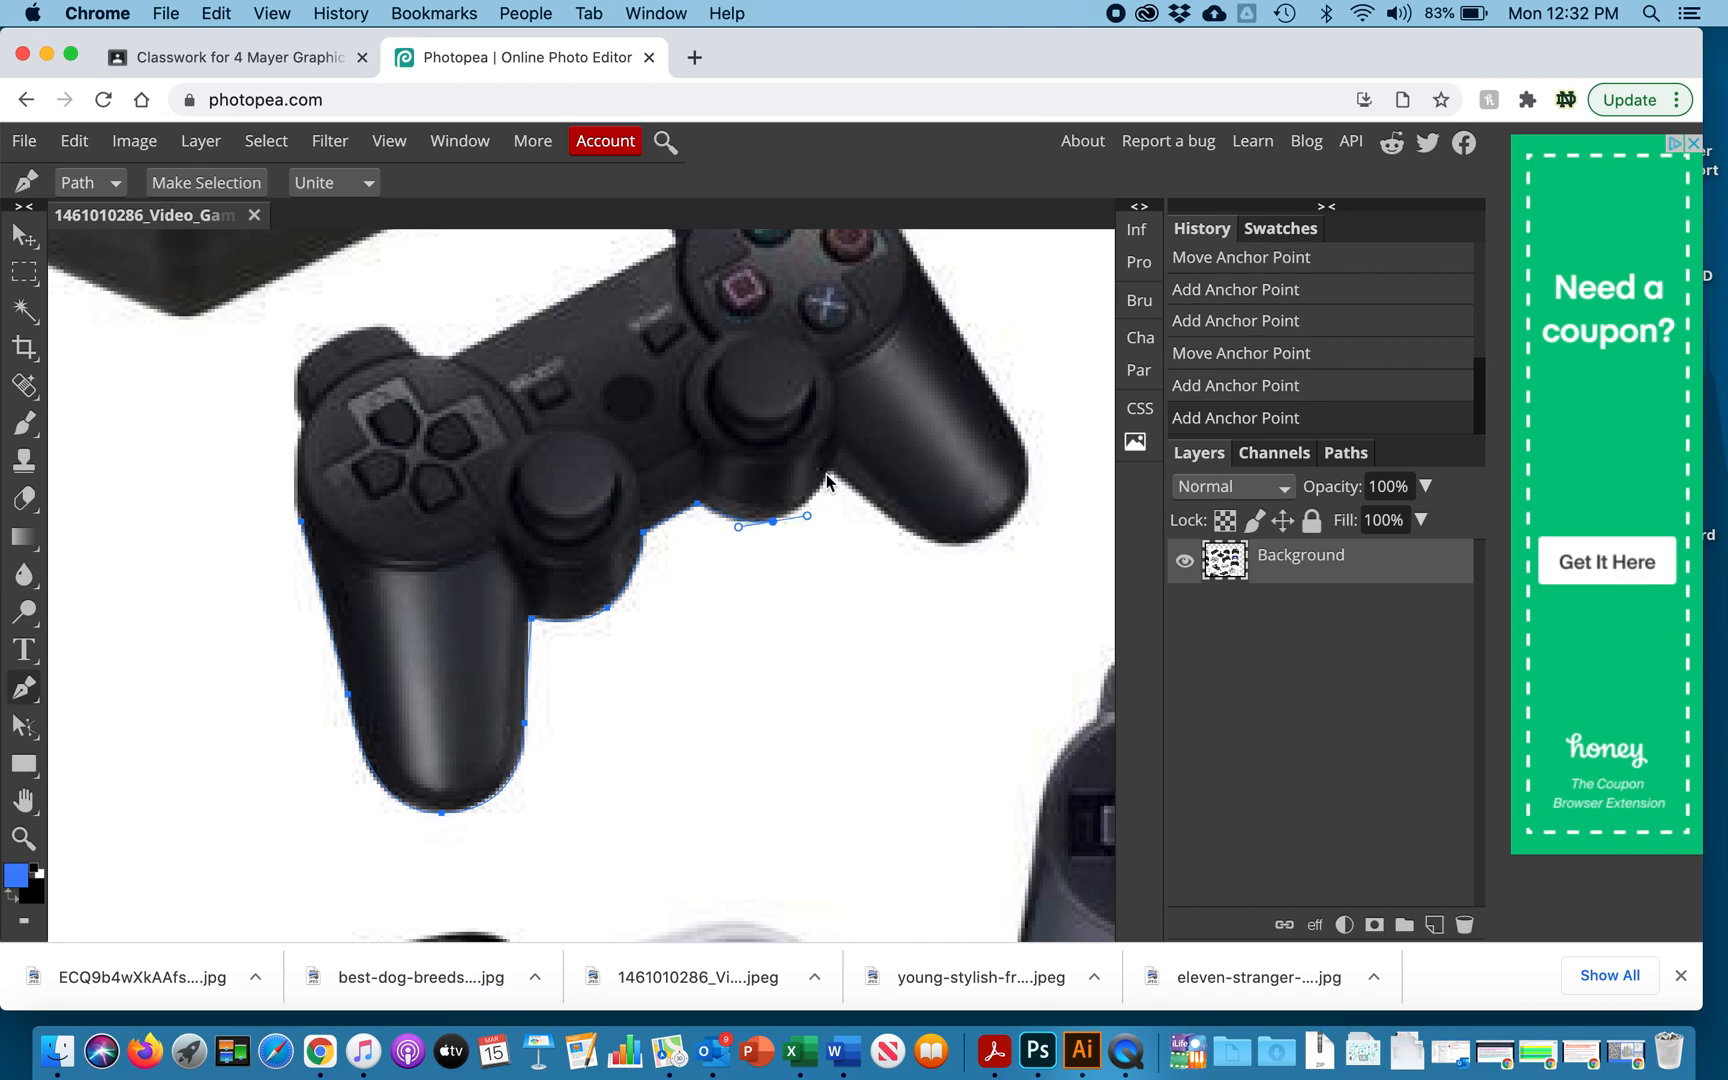
pyautogui.click(829, 478)
# Trace the right grip's lower edge around its rounded end to the outer side, replacing the misshapen last curve
pyautogui.click(919, 538)
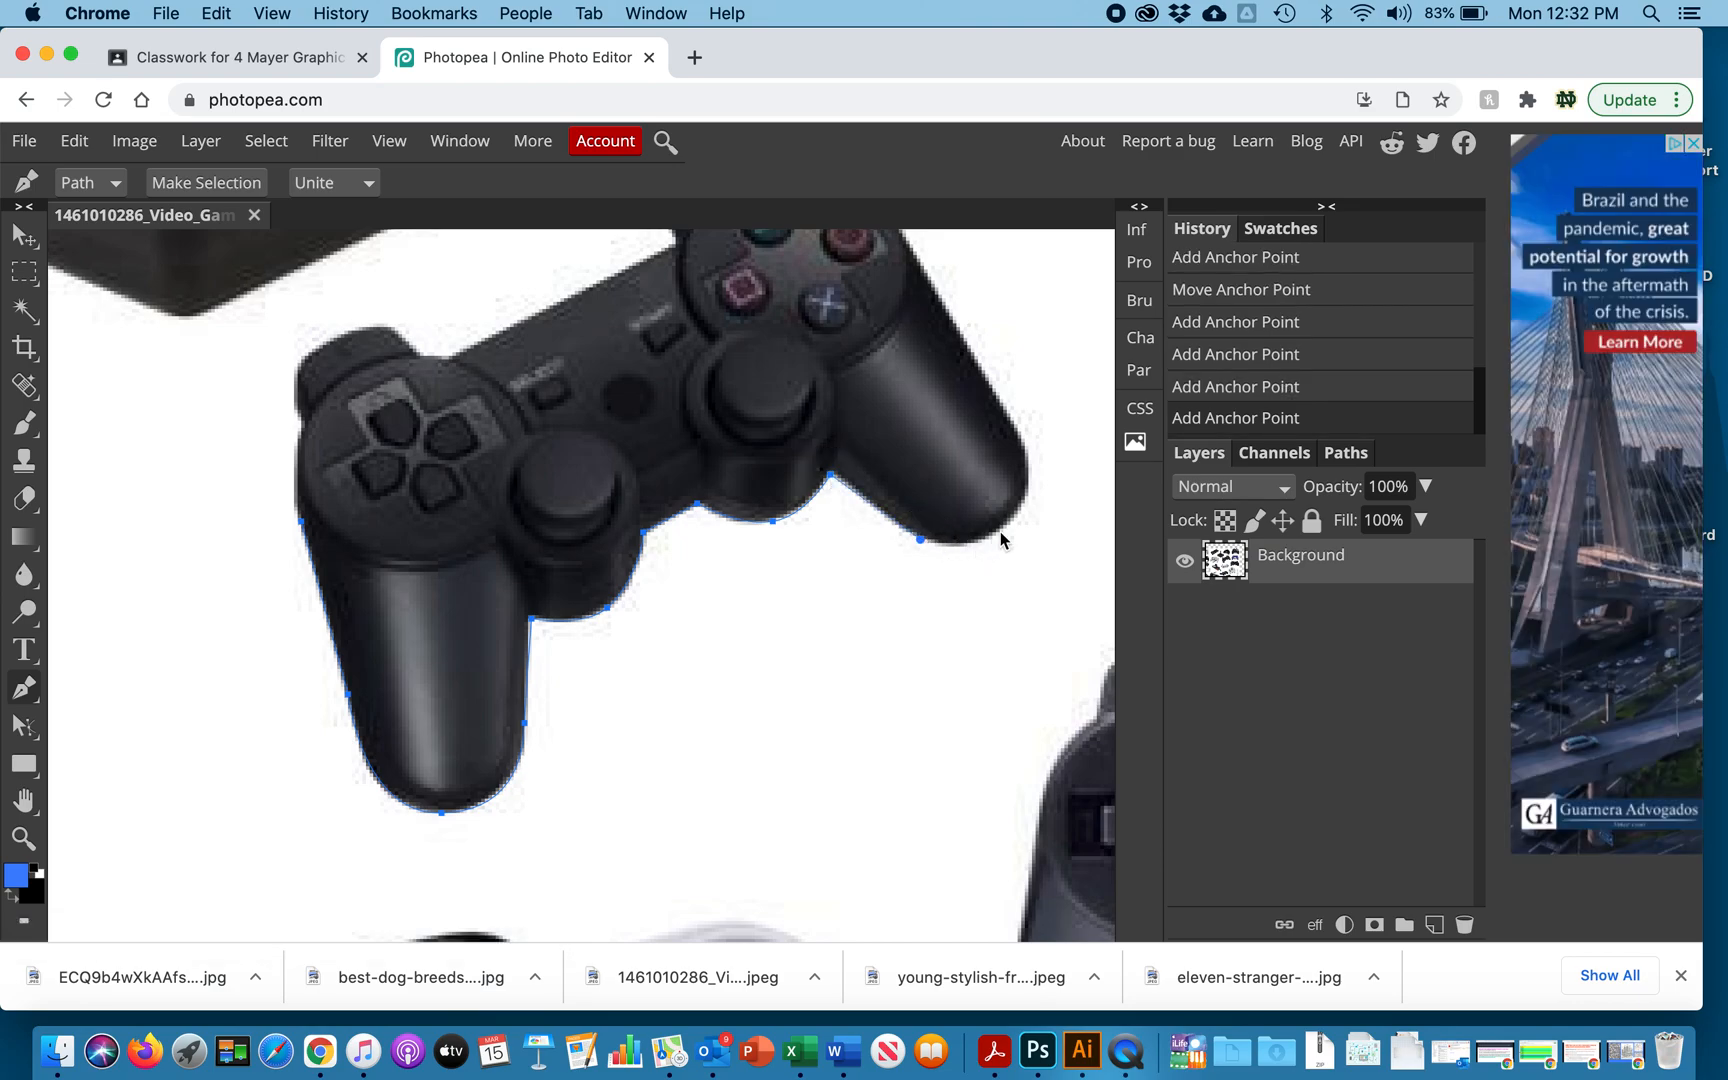
pyautogui.moveTo(1002, 525); pyautogui.dragTo(962, 431)
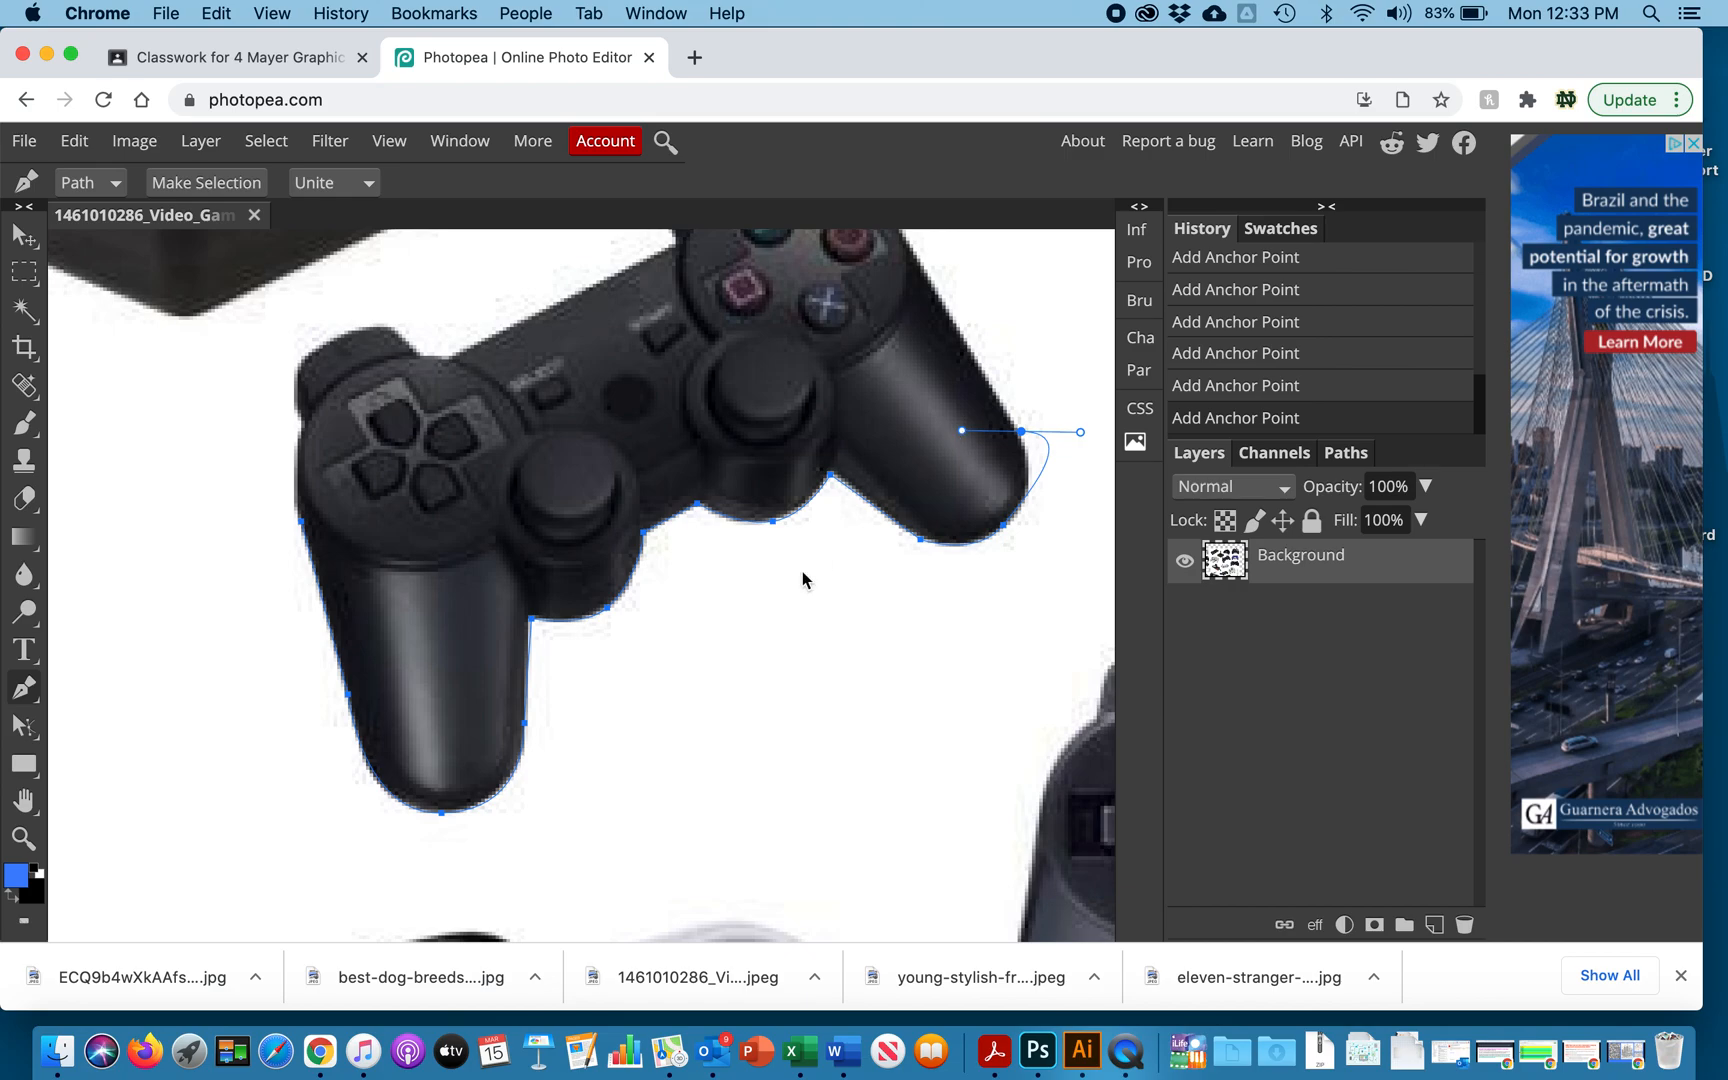
pyautogui.press('super+z')
pyautogui.press('space')
pyautogui.moveTo(849, 582); pyautogui.dragTo(582, 742)
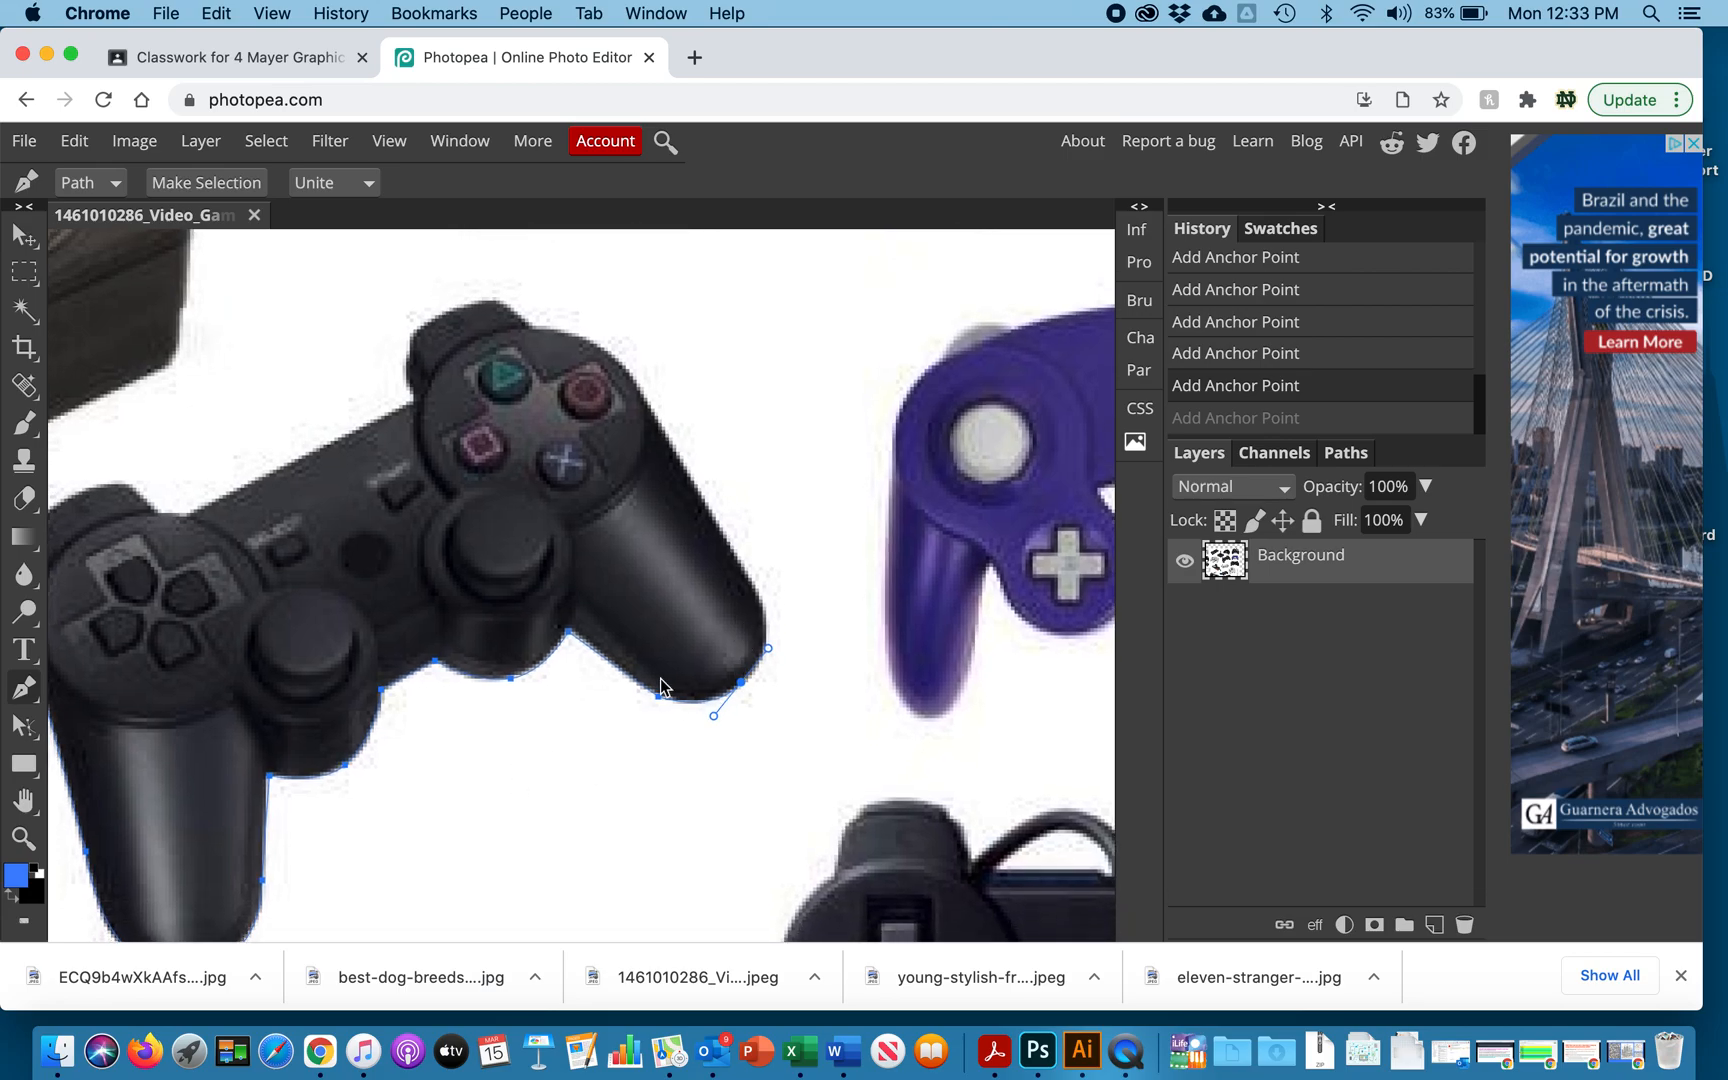
pyautogui.press('super+equal')
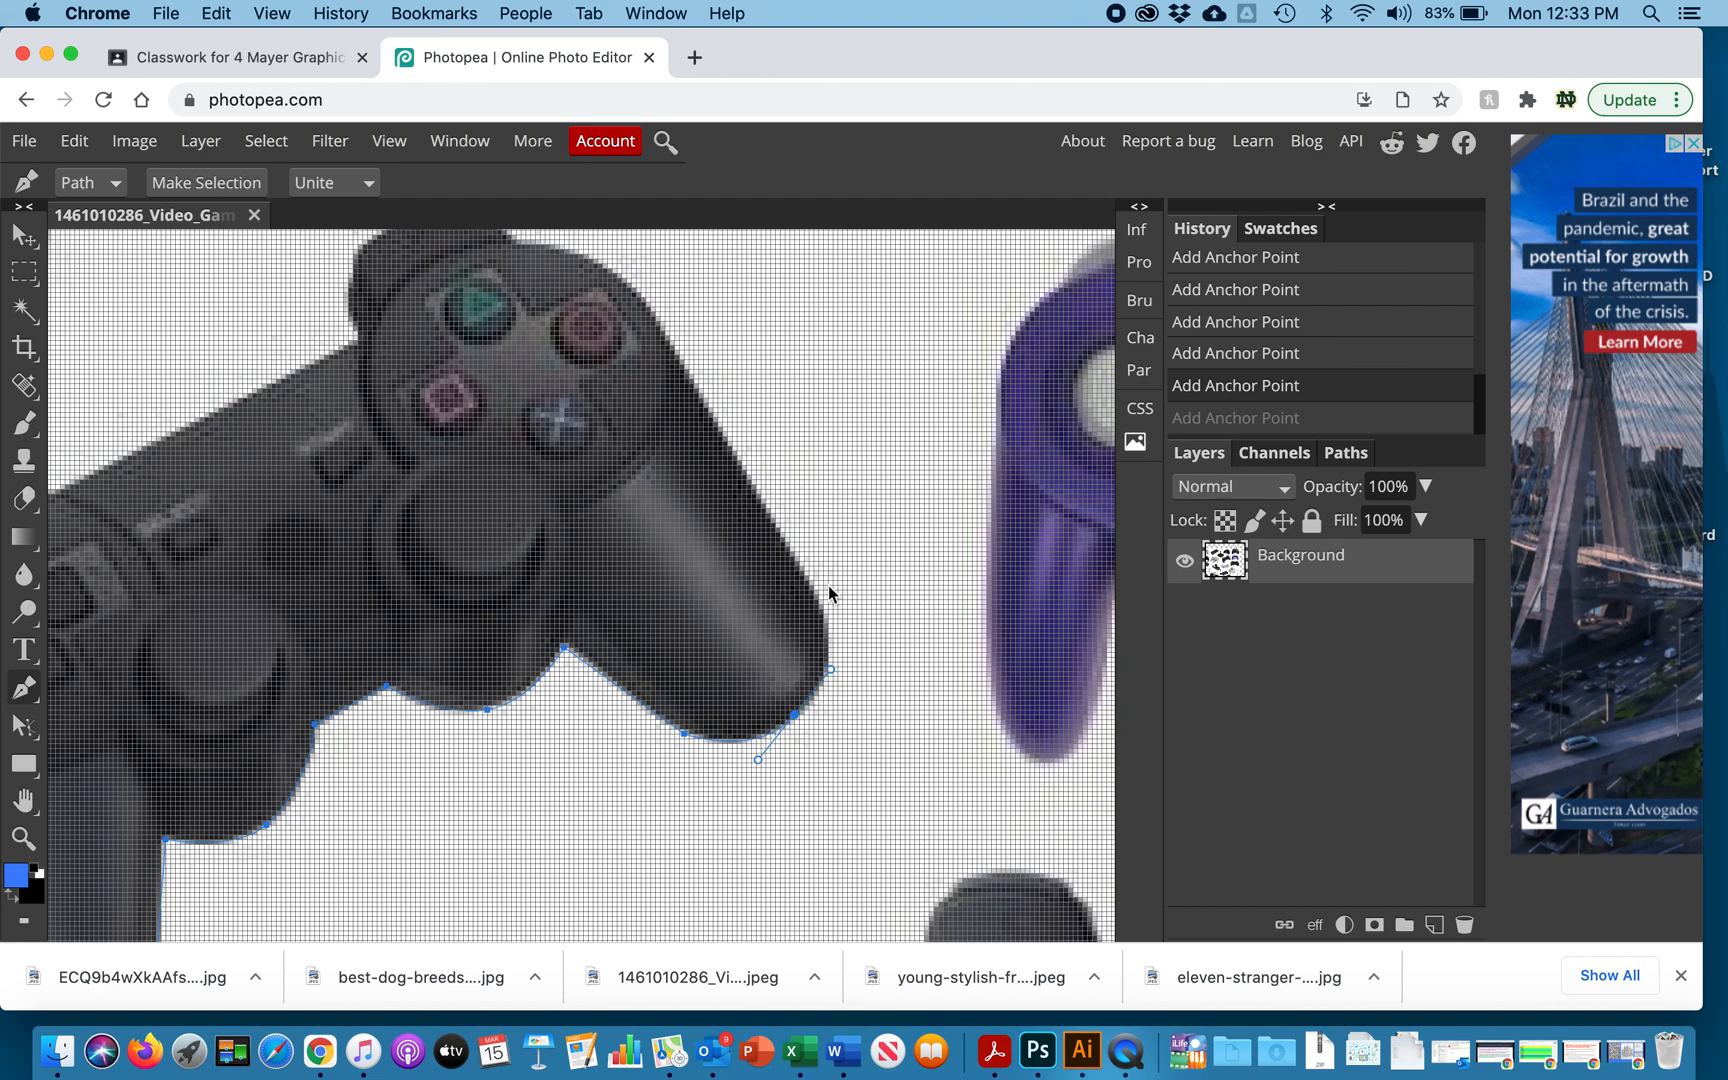
pyautogui.moveTo(809, 579); pyautogui.dragTo(775, 530)
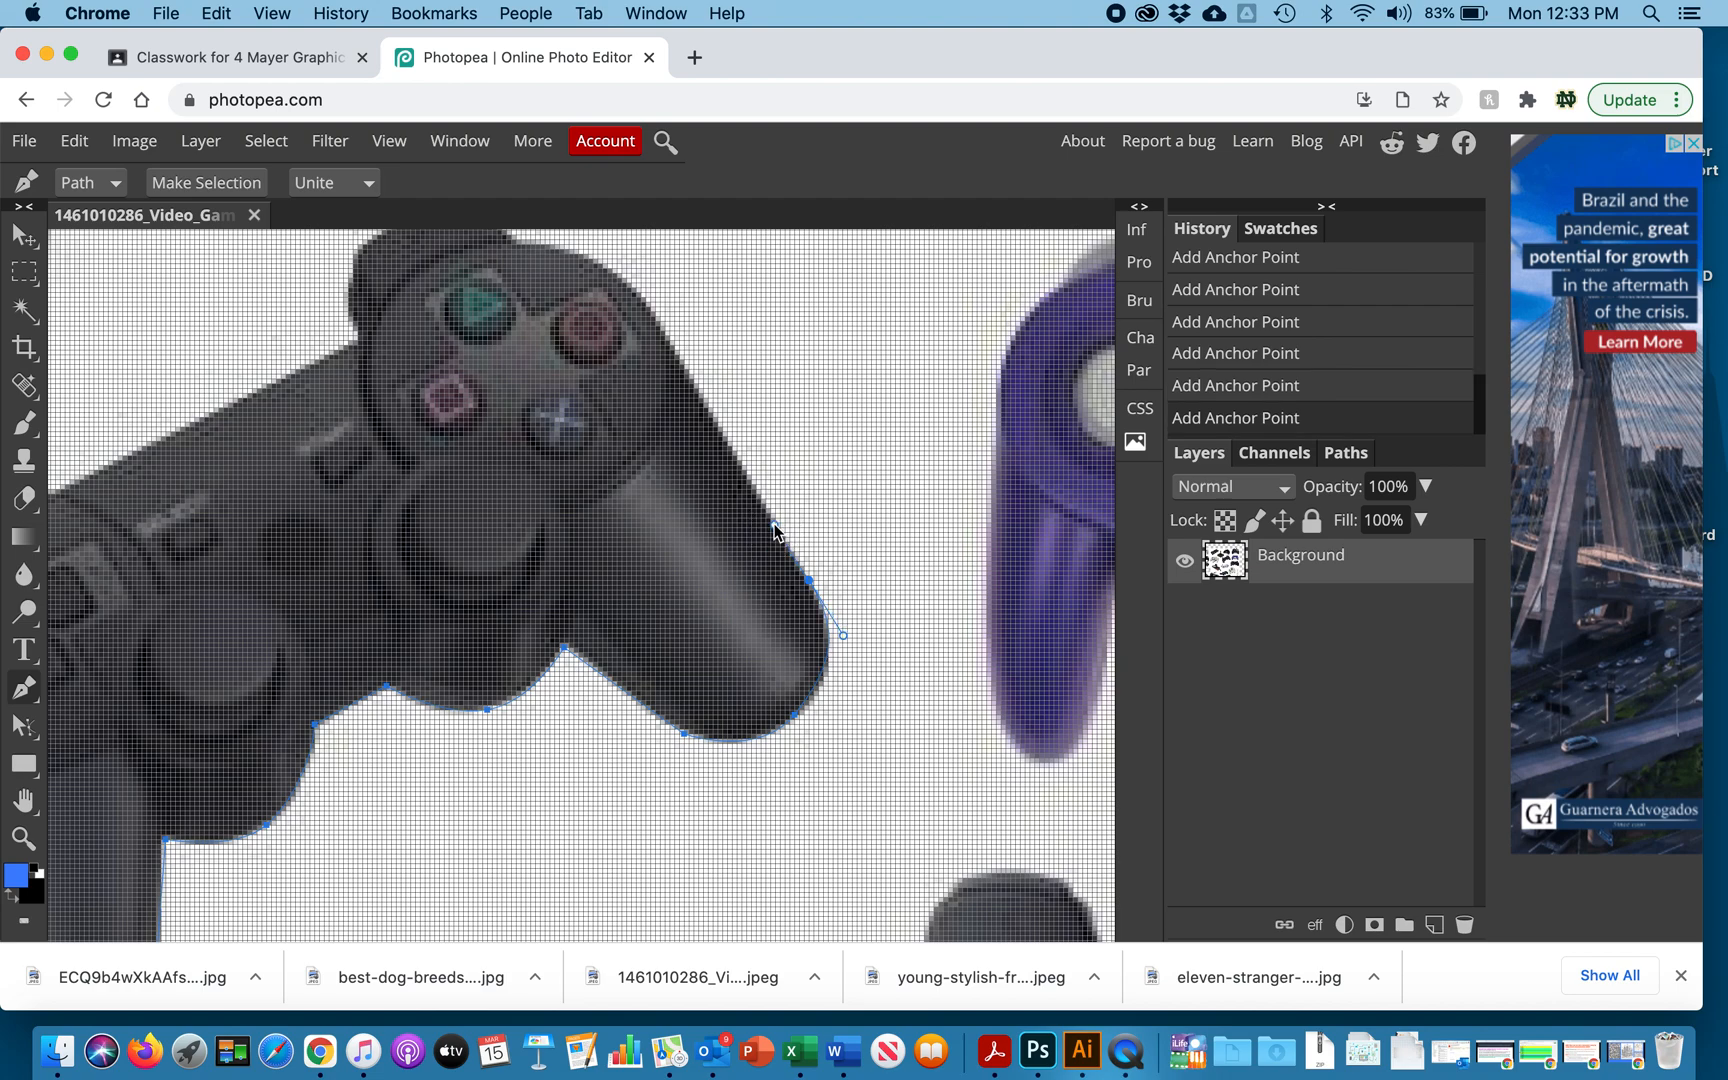
# Extend the path up the right grip's outer edge and around the face-button housing to the right shoulder button, collapsing the last anchor's forward handle
pyautogui.press('super+minus')
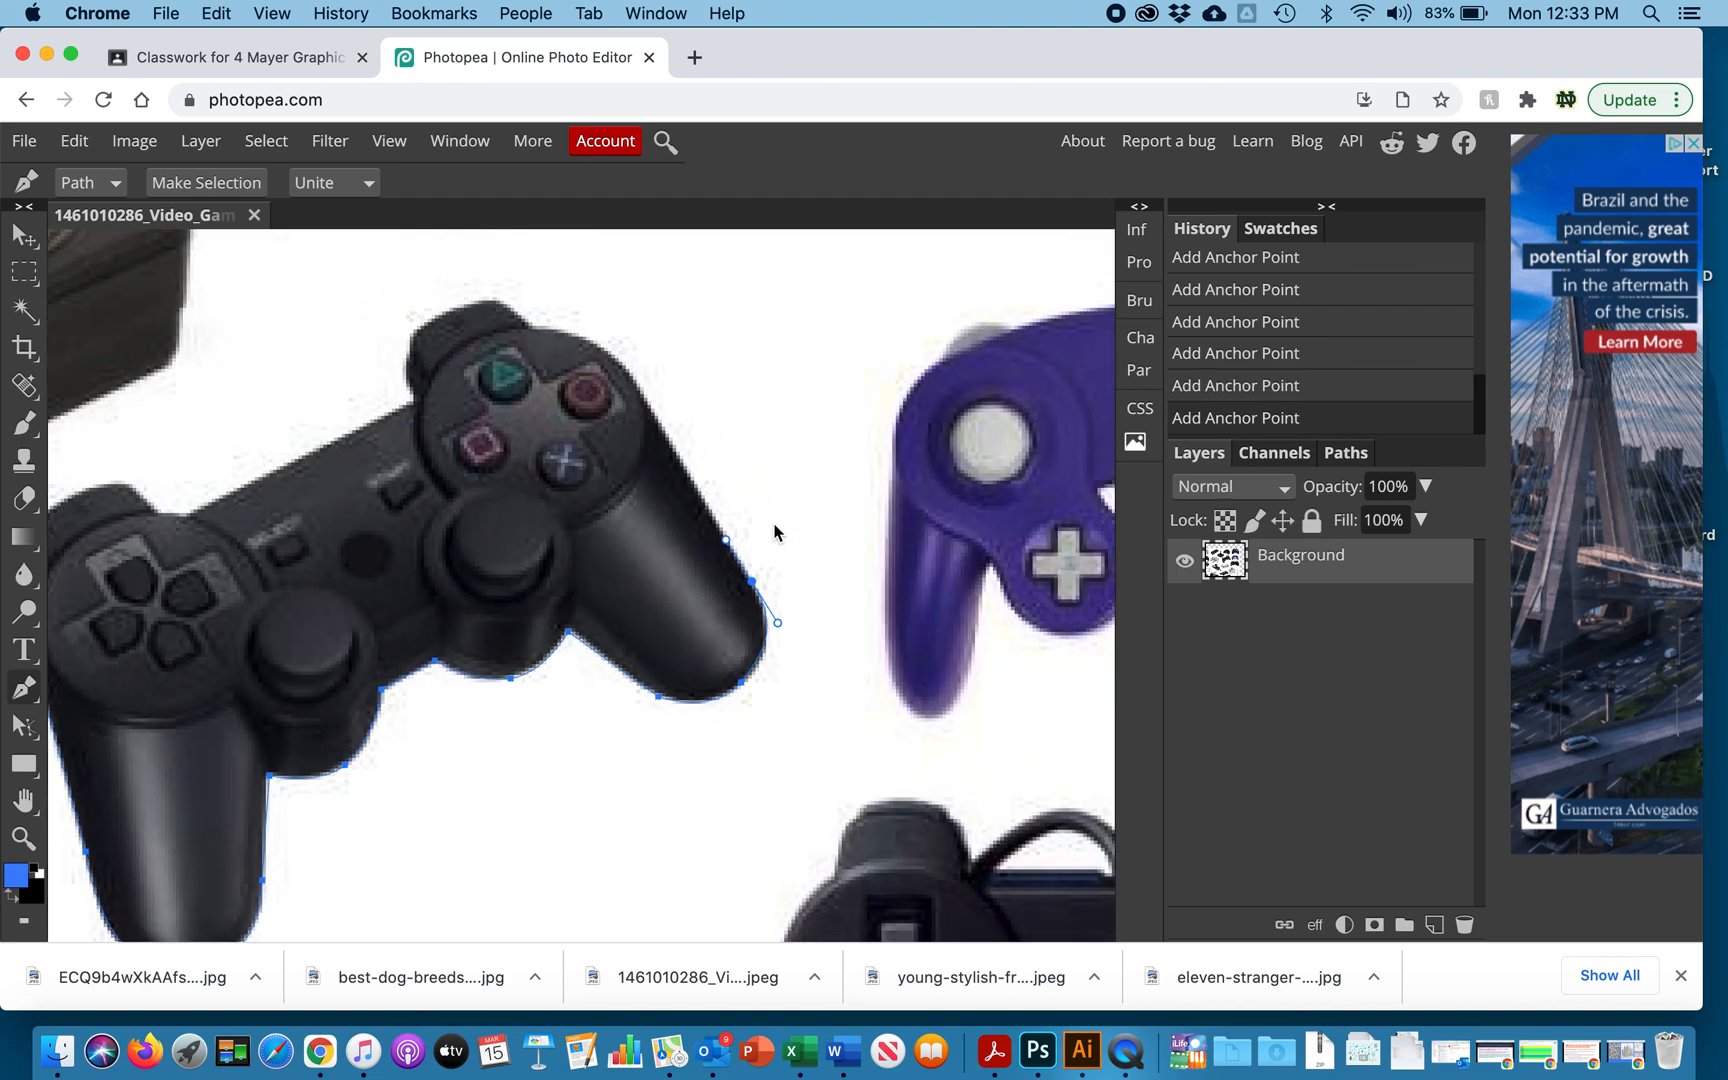
pyautogui.click(643, 391)
pyautogui.moveTo(643, 391); pyautogui.dragTo(627, 363)
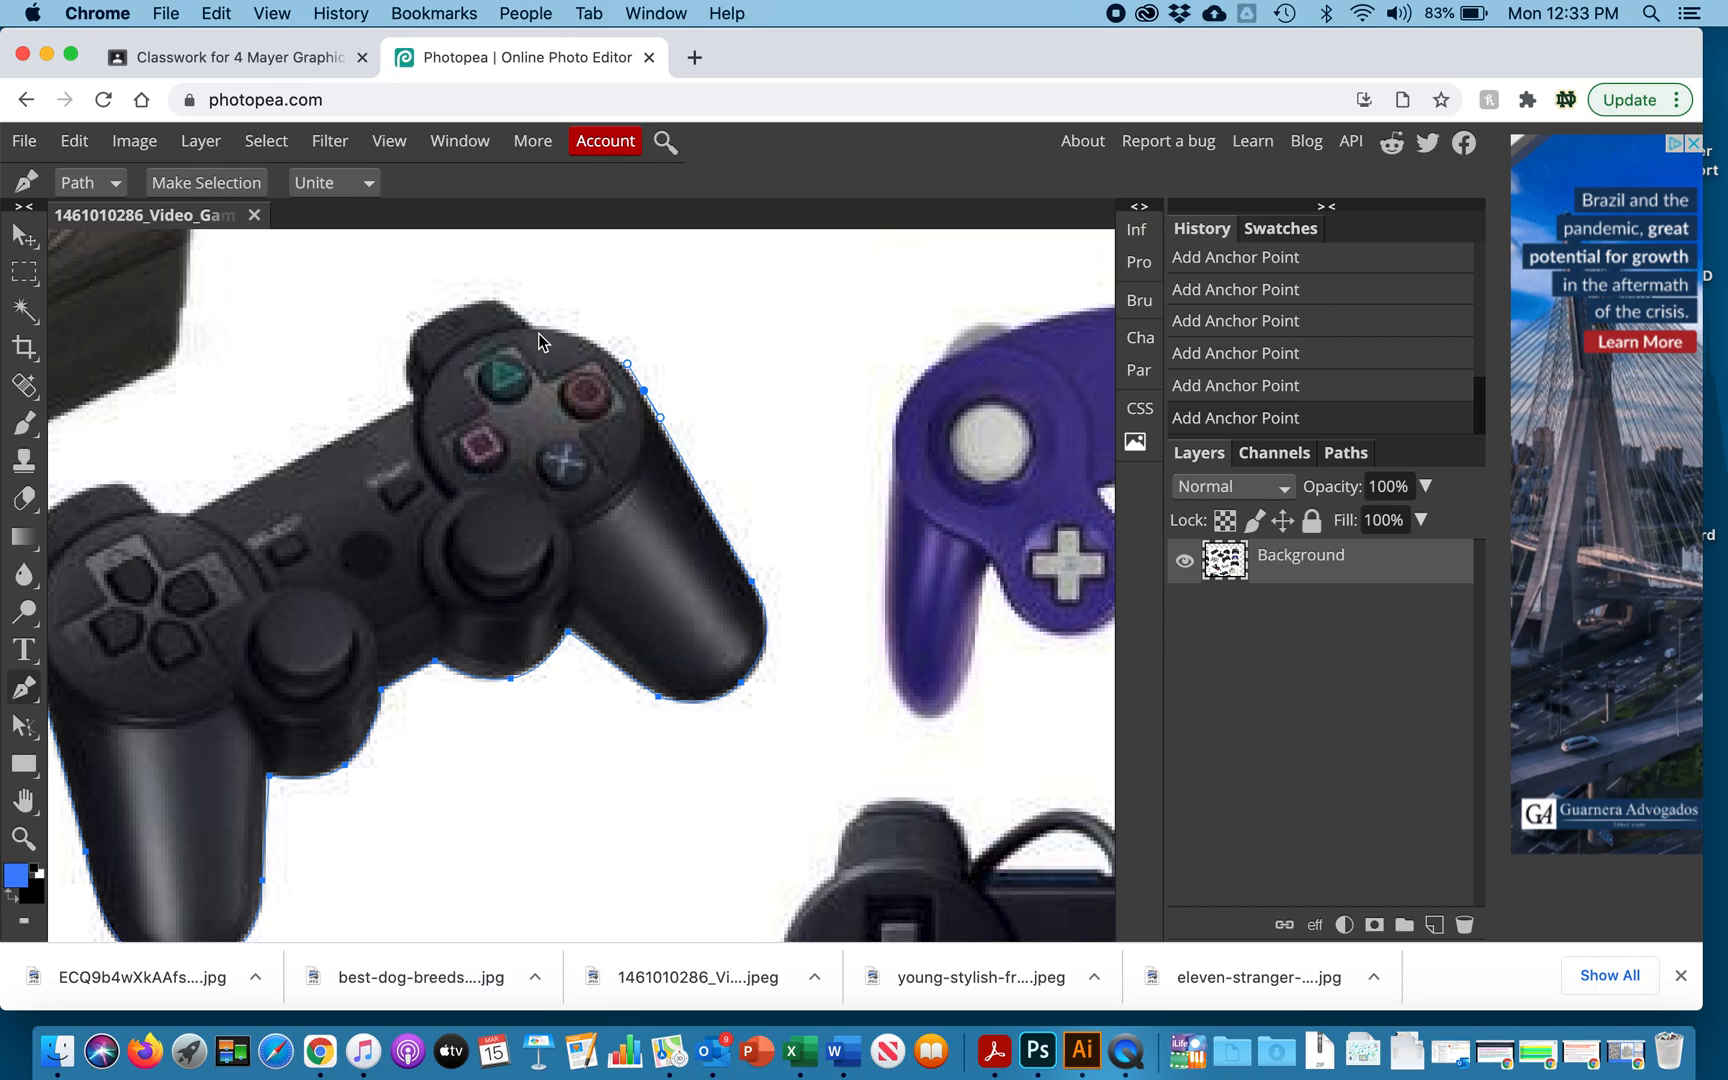
pyautogui.moveTo(532, 329); pyautogui.dragTo(487, 337)
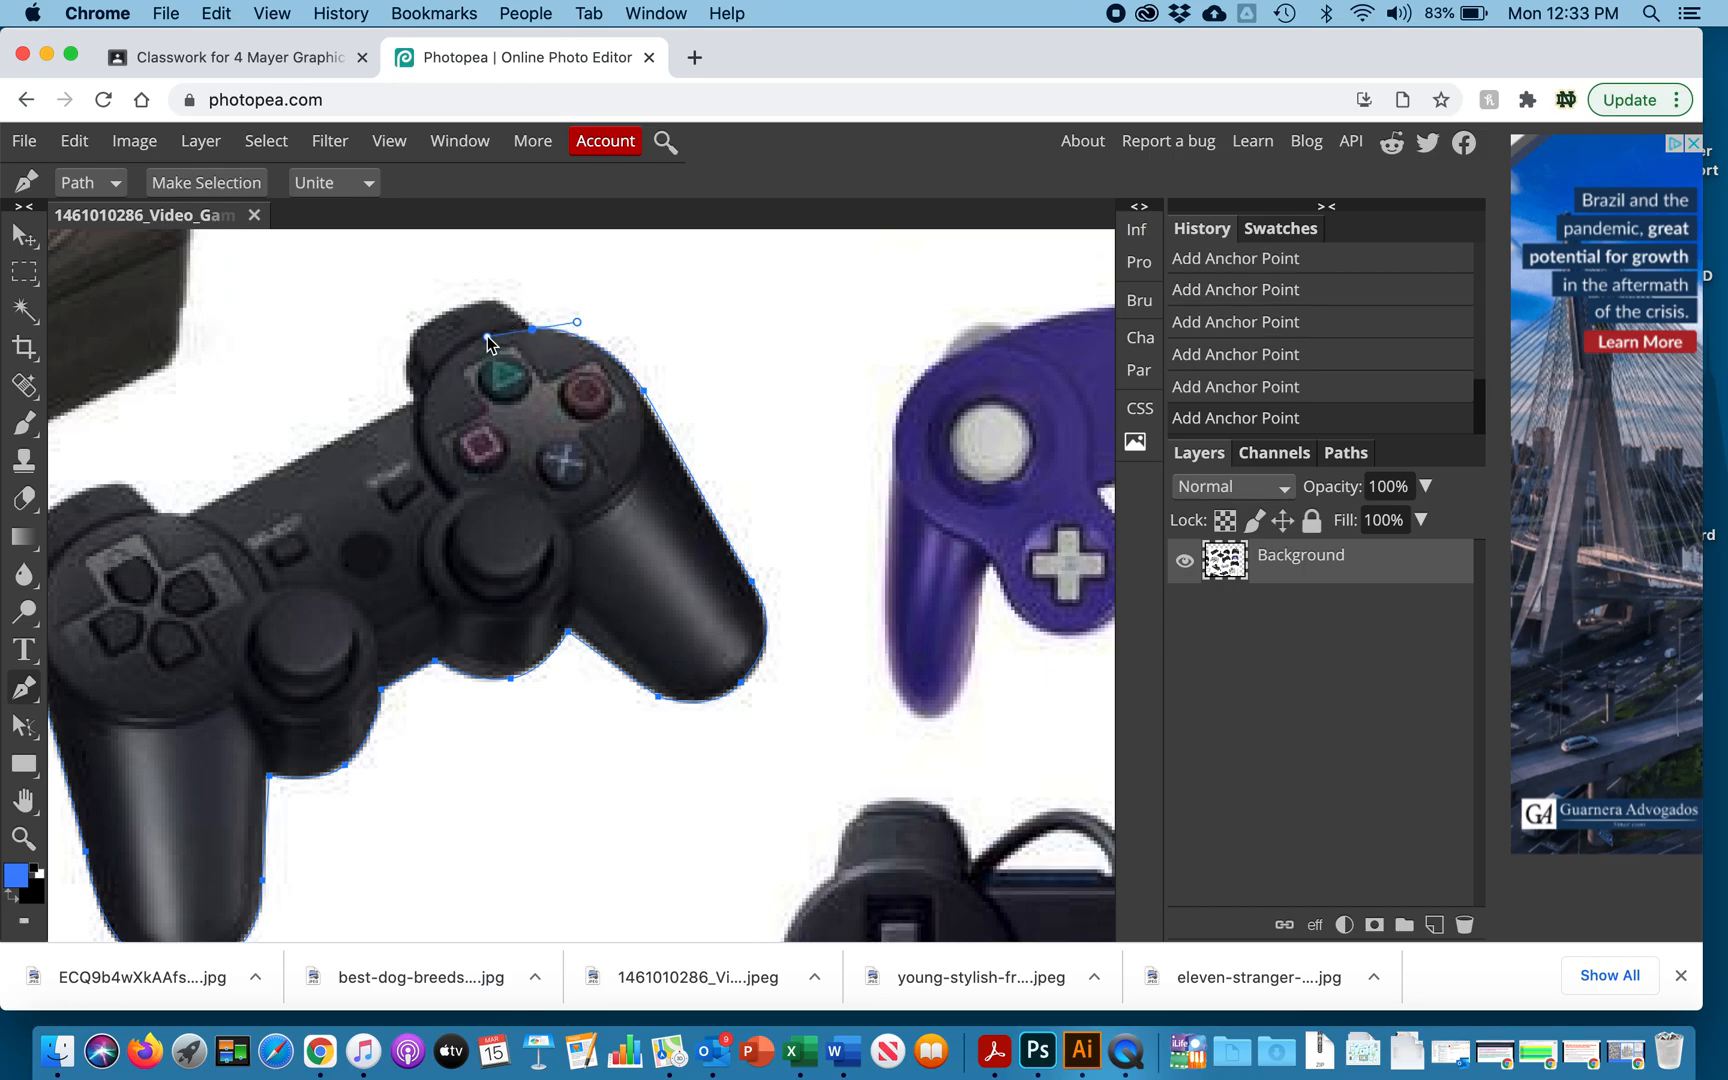
pyautogui.press('super+plus')
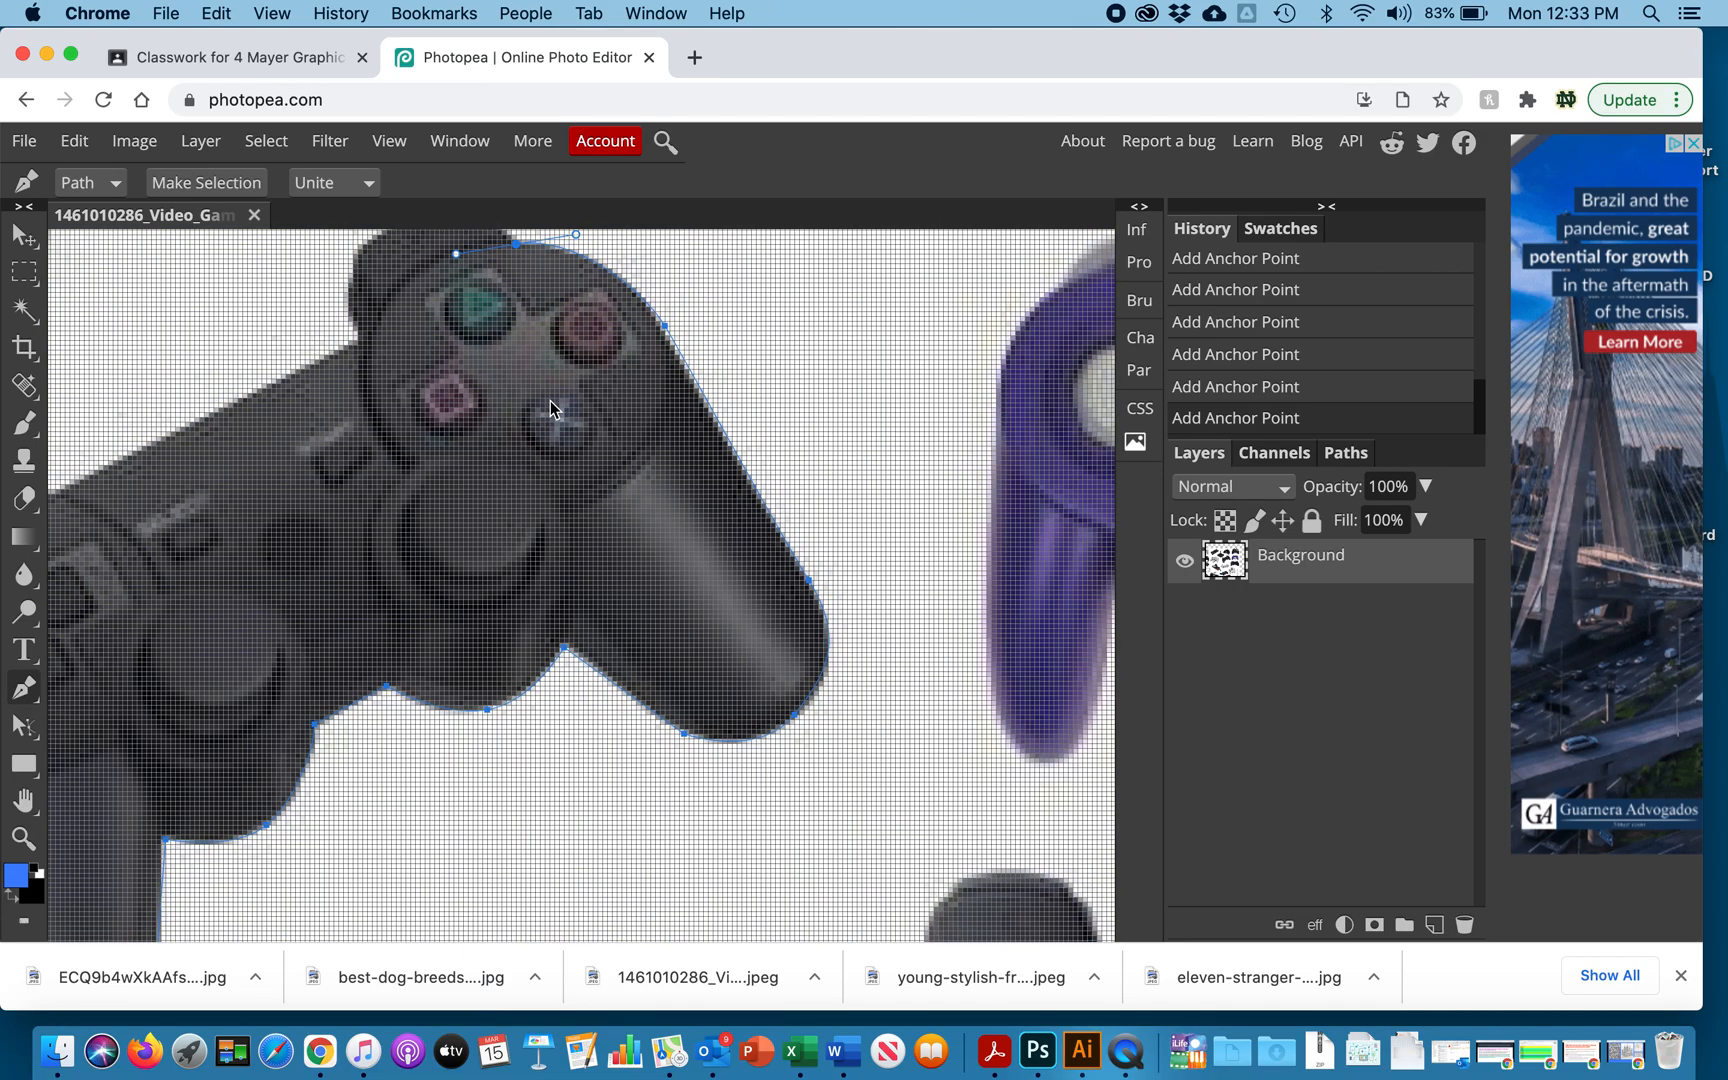
pyautogui.moveTo(549, 400); pyautogui.dragTo(603, 612)
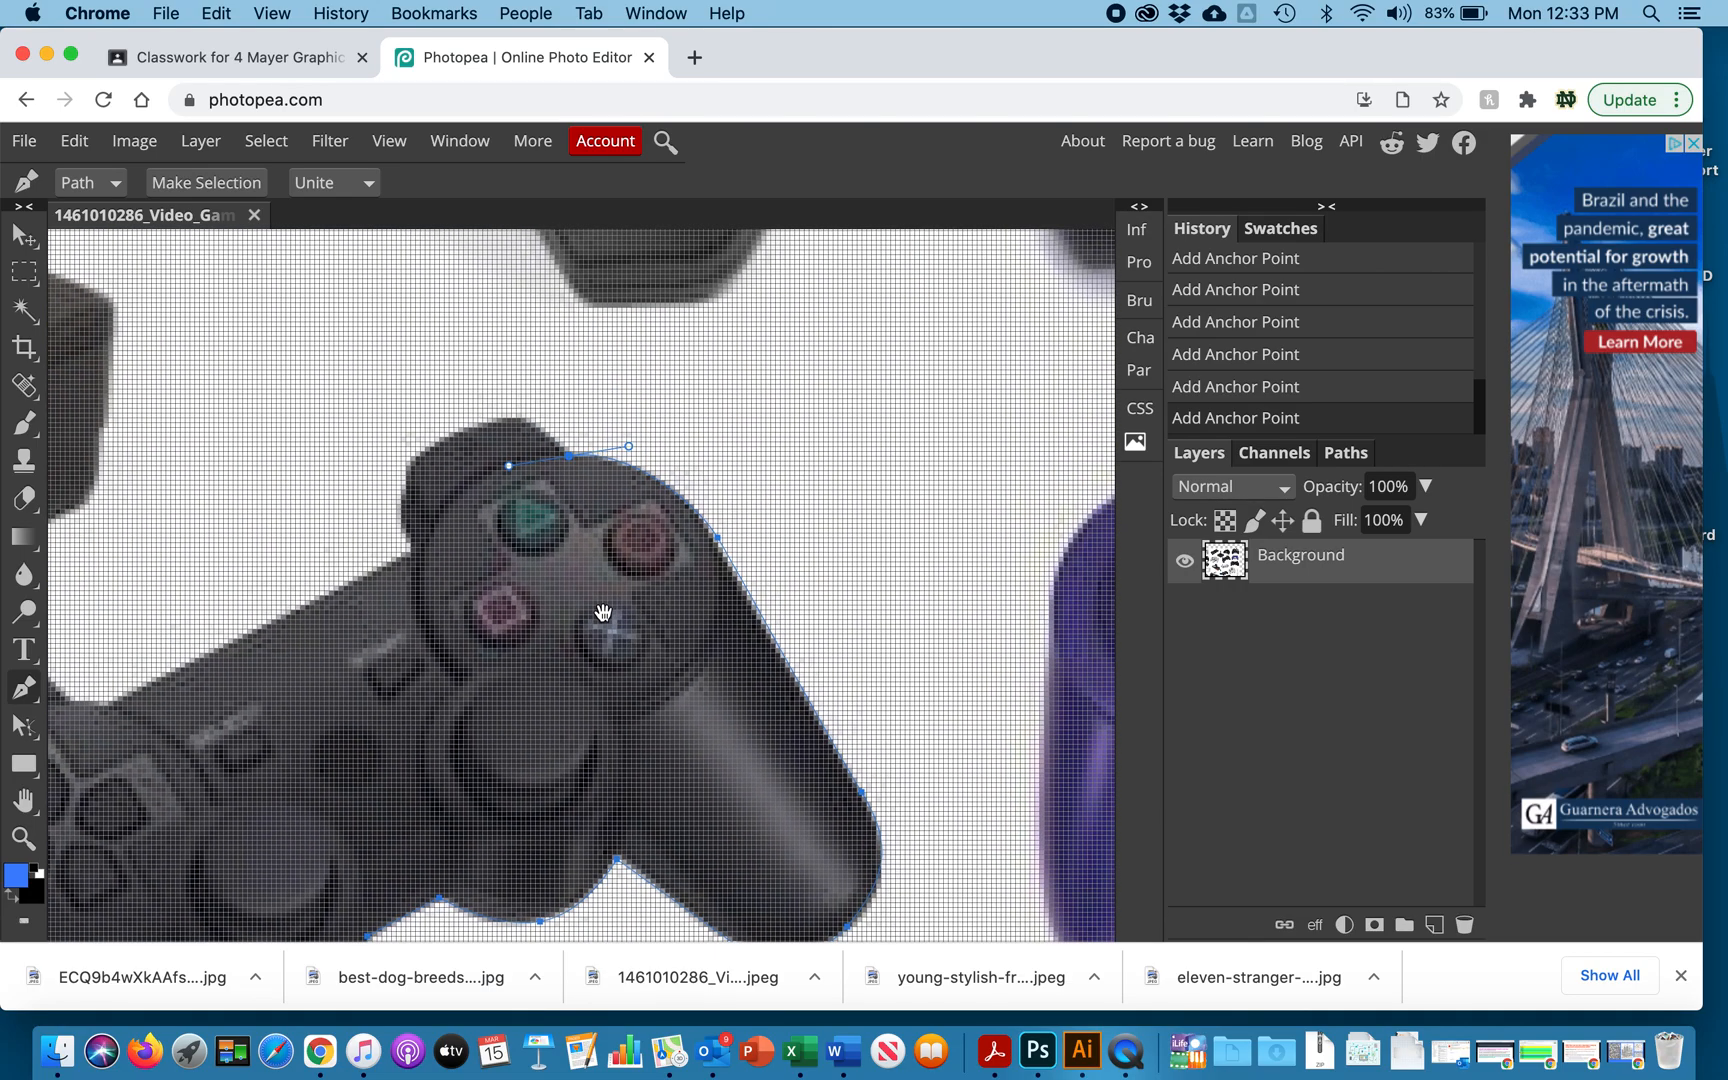
pyautogui.click(568, 457)
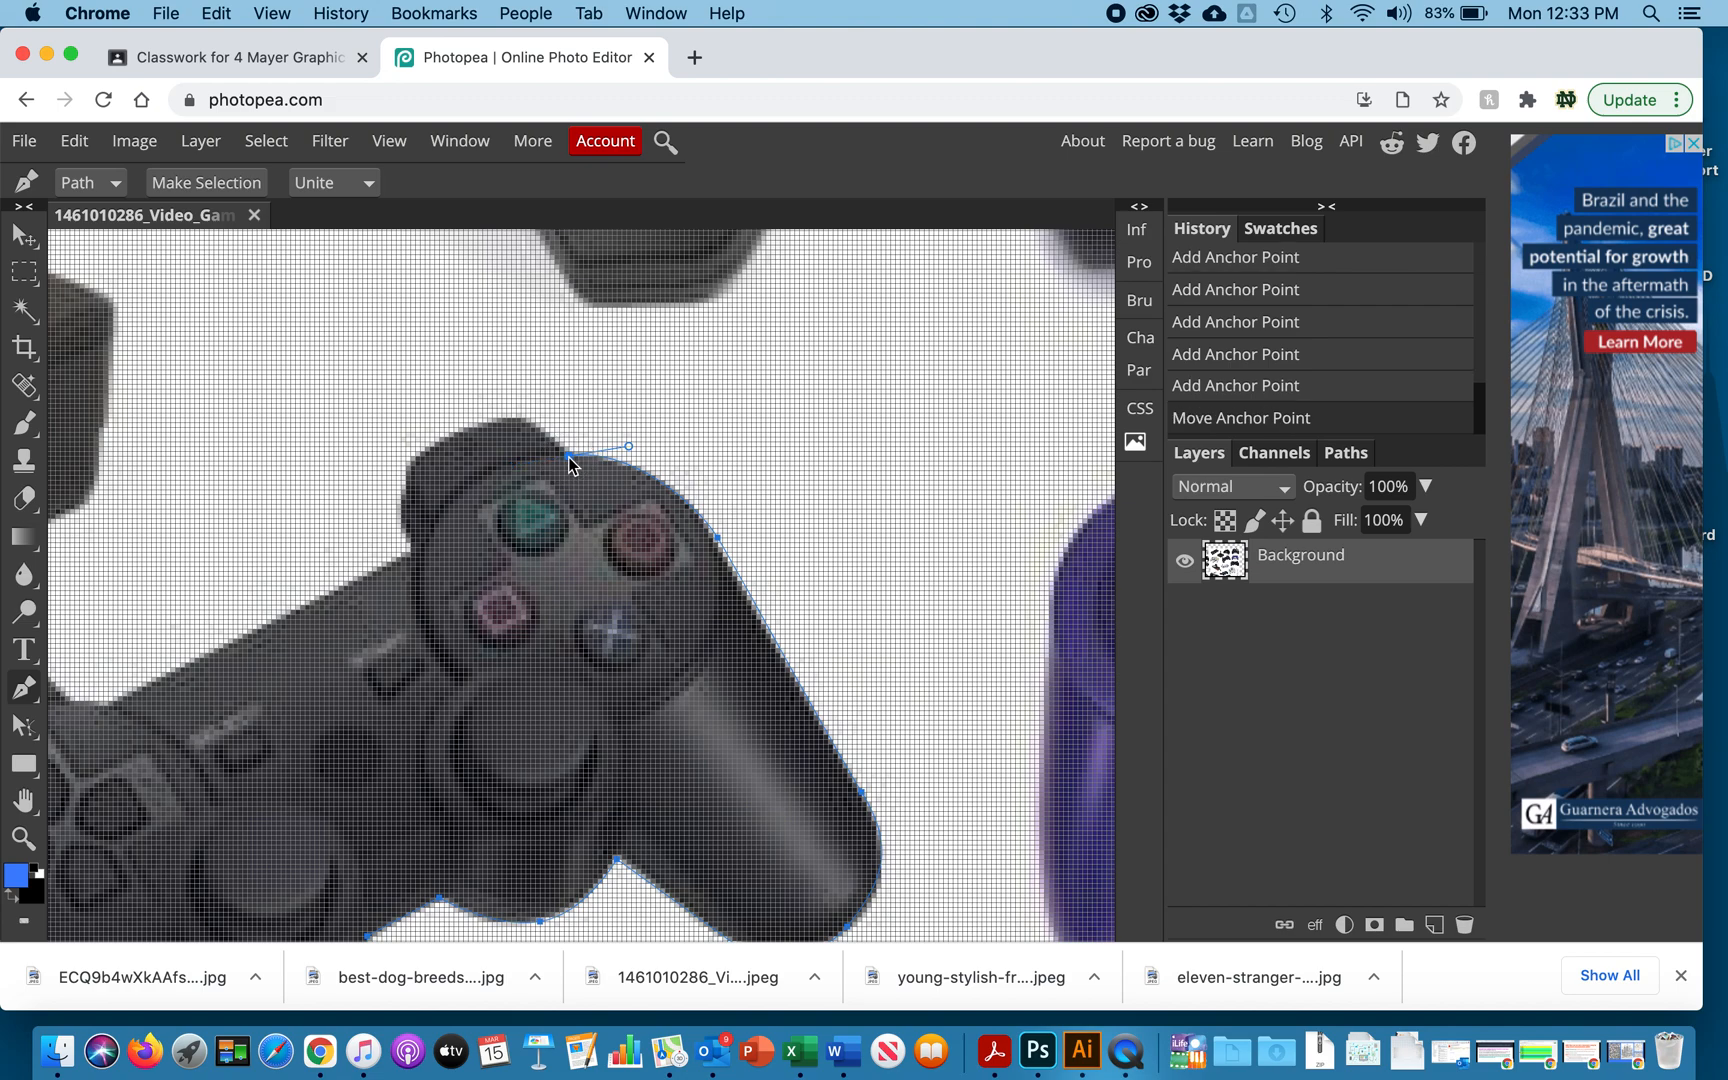
# Trace the path around the right shoulder button to where it meets the controller body, collapsing handles for the sharp turns
pyautogui.scroll(-2, 508, 455)
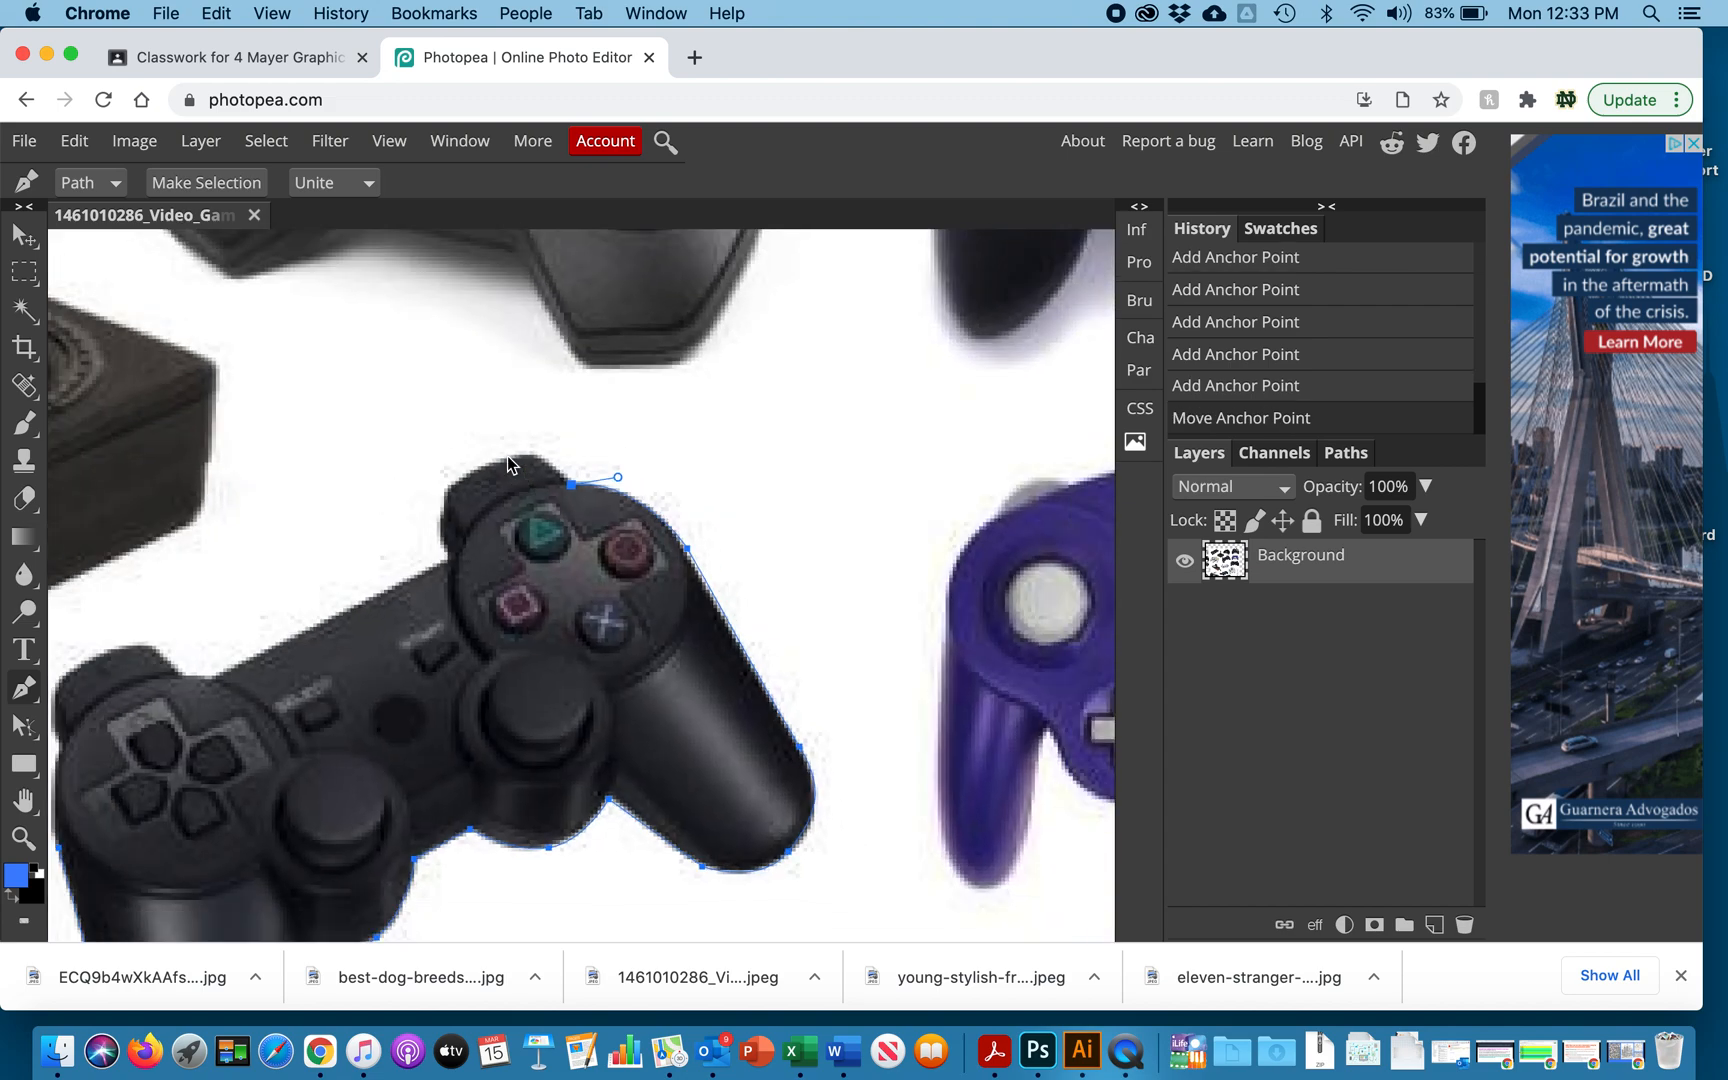
pyautogui.moveTo(529, 460); pyautogui.dragTo(449, 552)
pyautogui.click(449, 511)
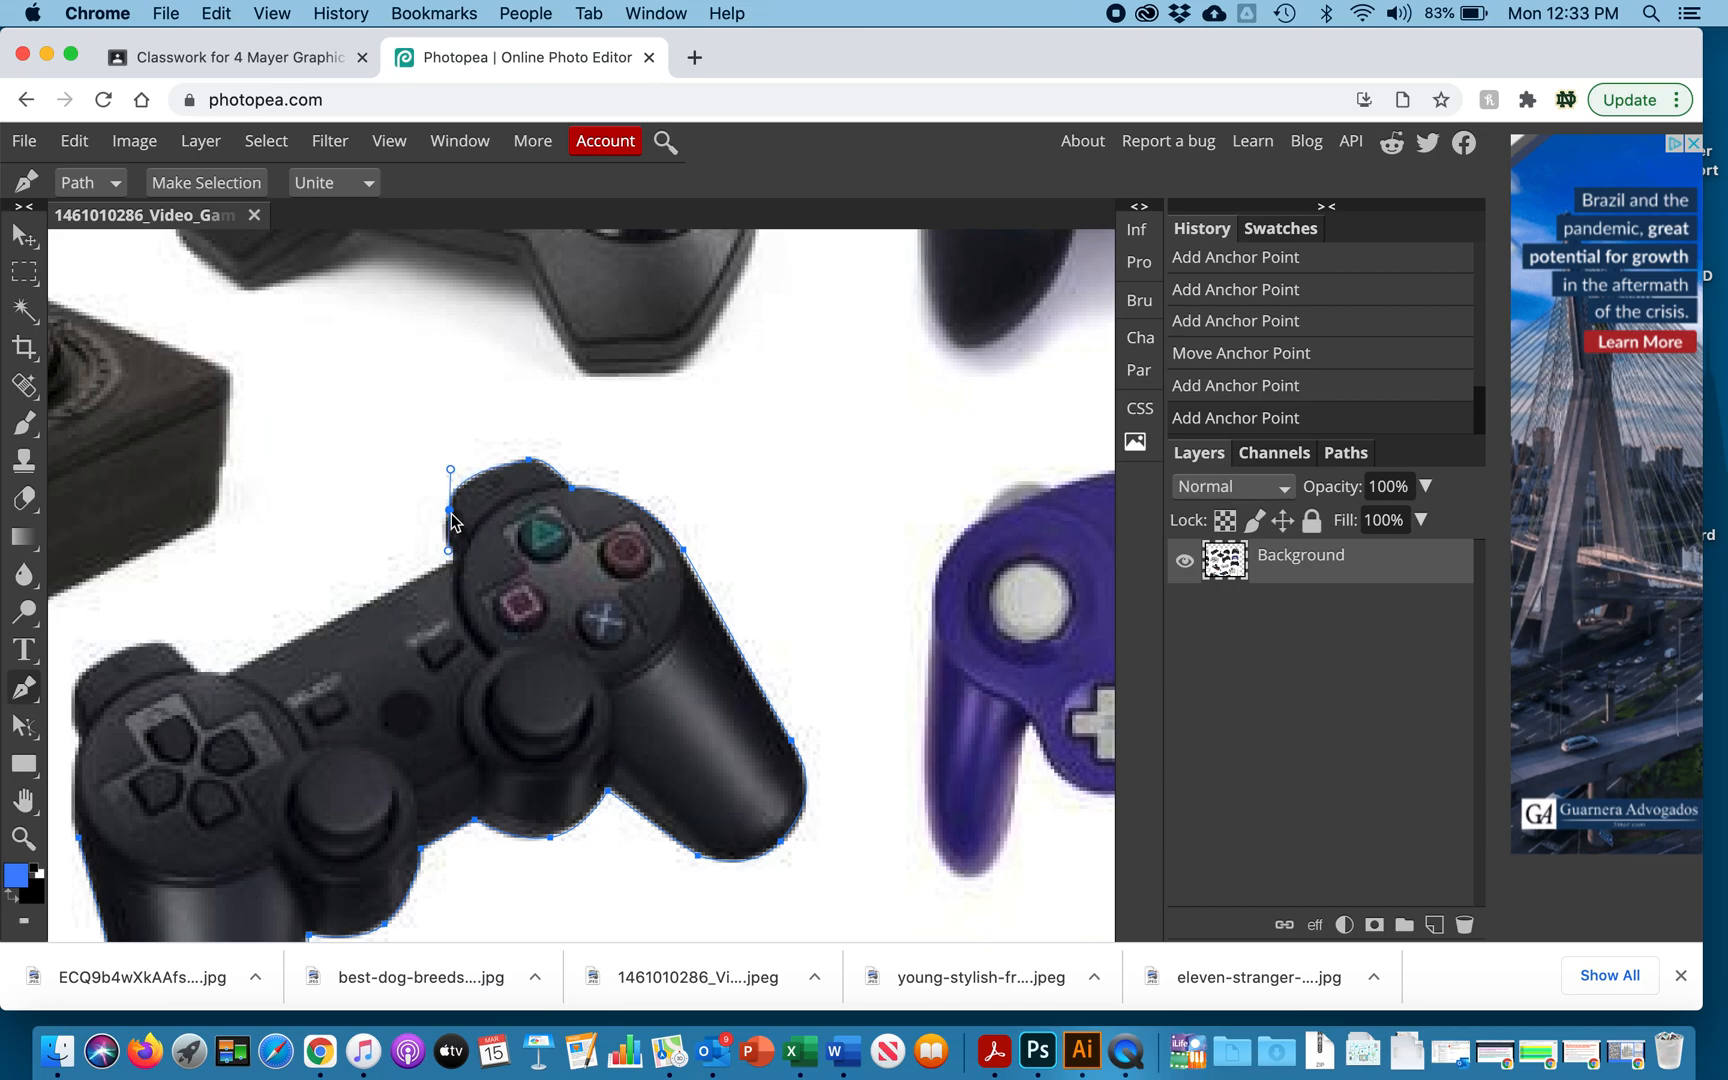
pyautogui.click(452, 520)
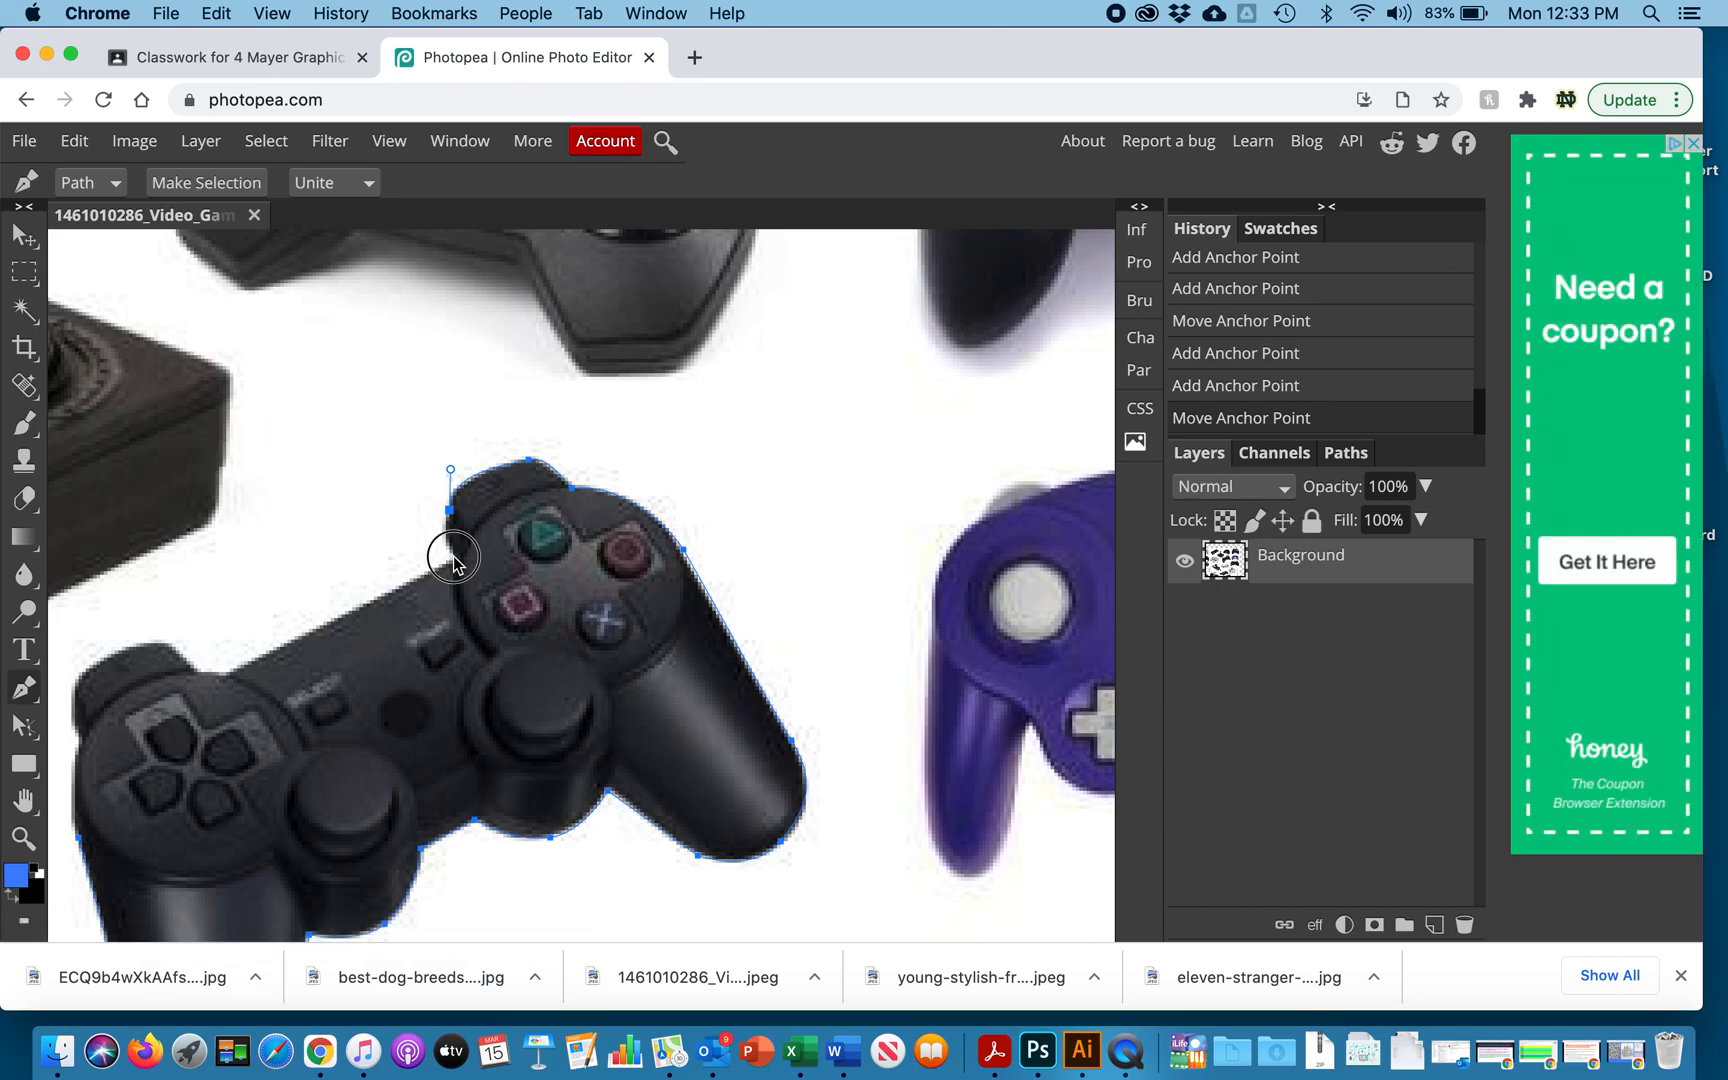
pyautogui.moveTo(457, 566); pyautogui.dragTo(455, 578)
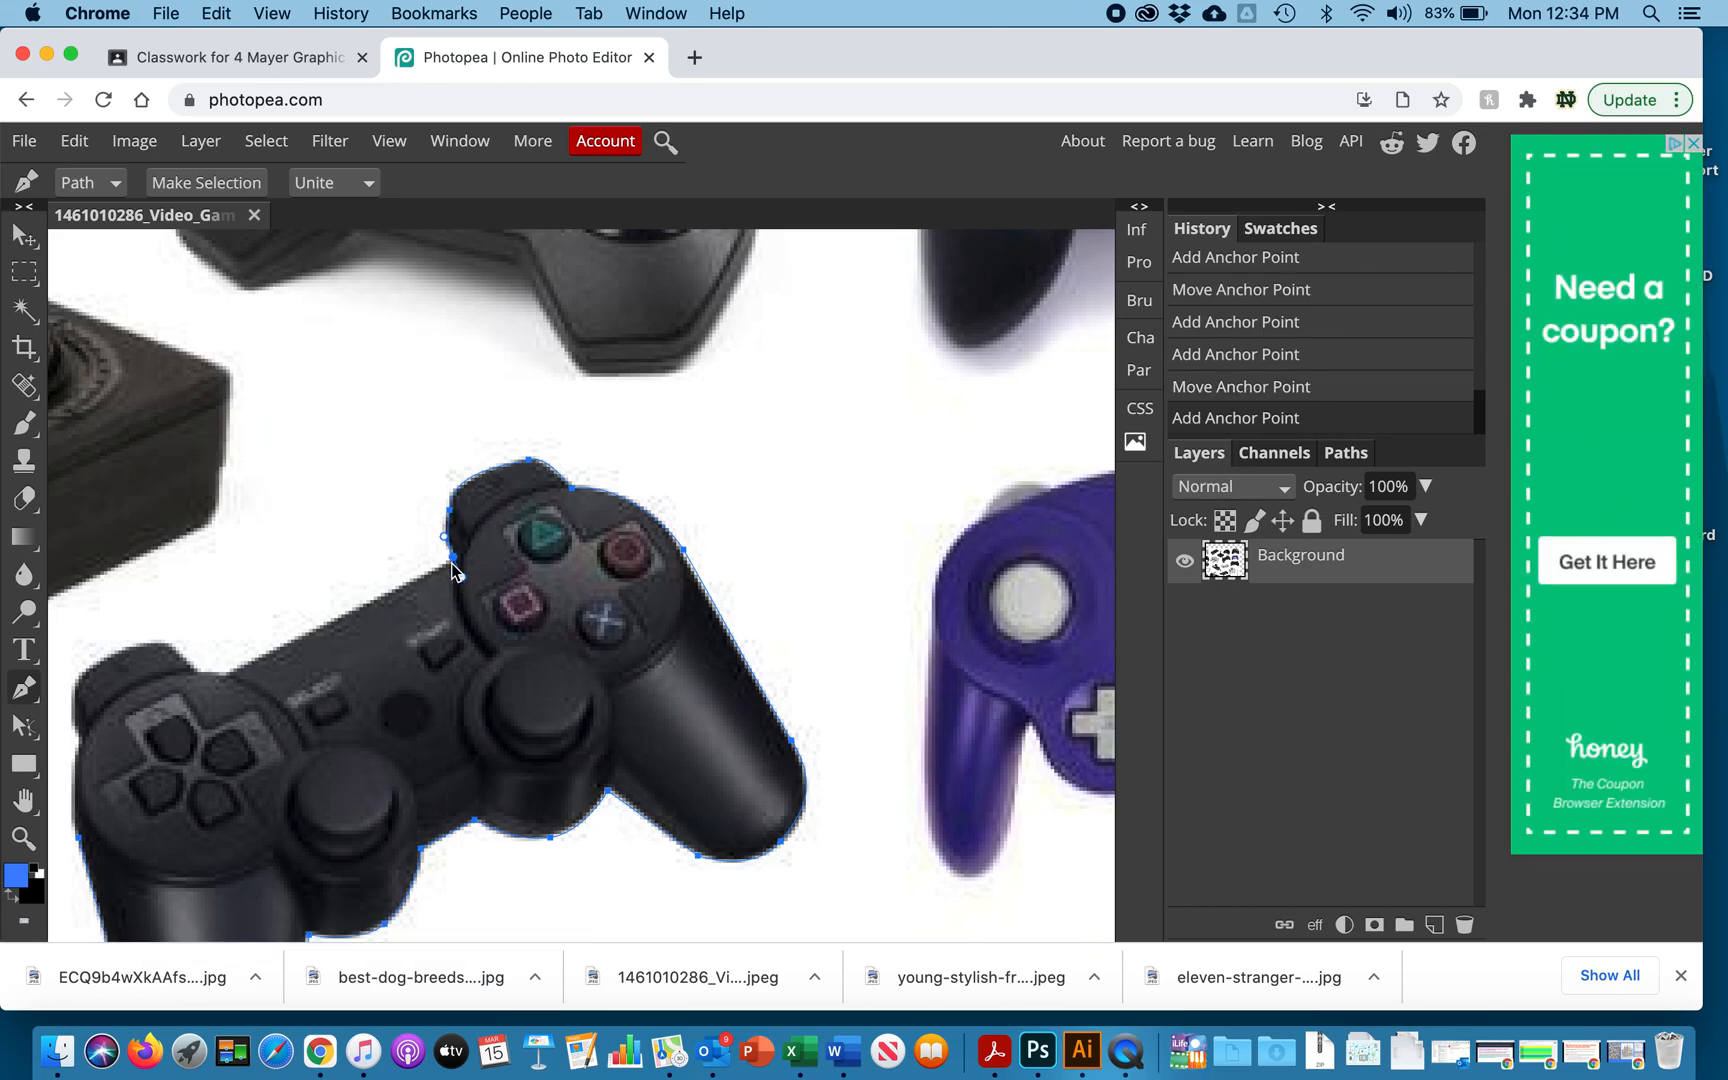
pyautogui.click(455, 566)
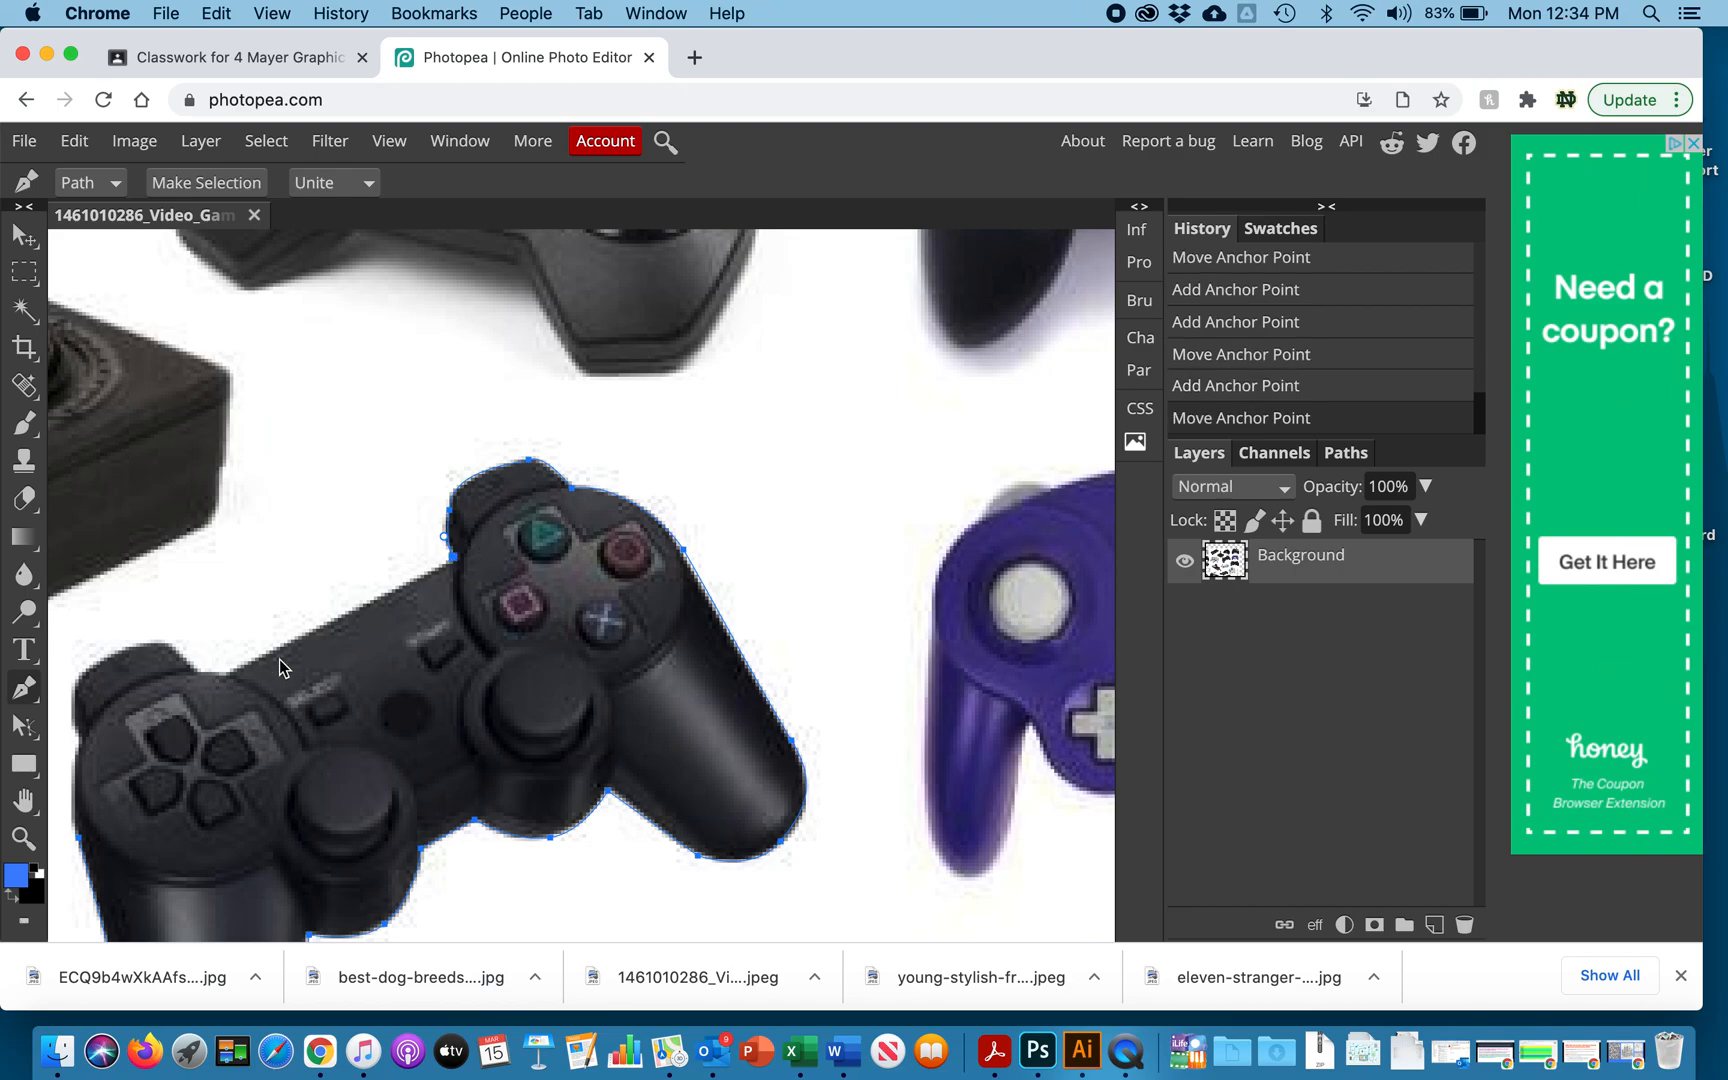
# Run the path straight along the controller's upper edge to the D-pad housing and on to the base of the left shoulder button
pyautogui.click(230, 676)
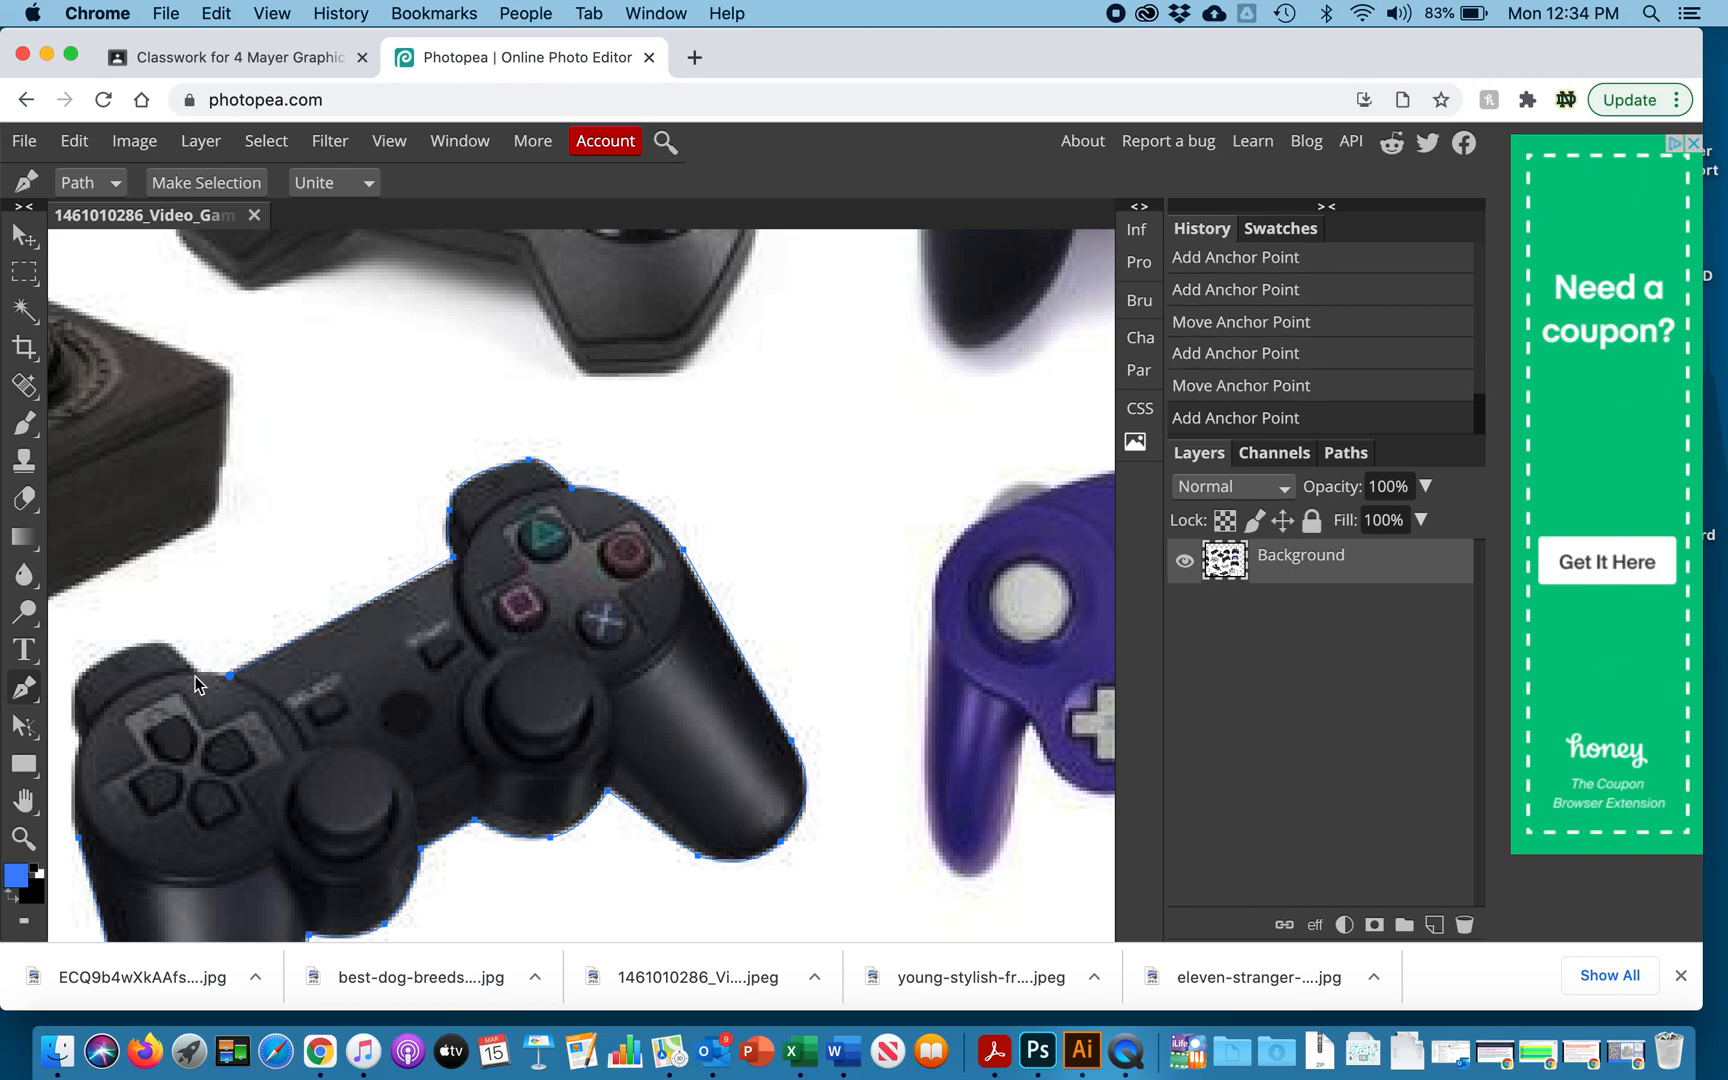
pyautogui.press('super+0')
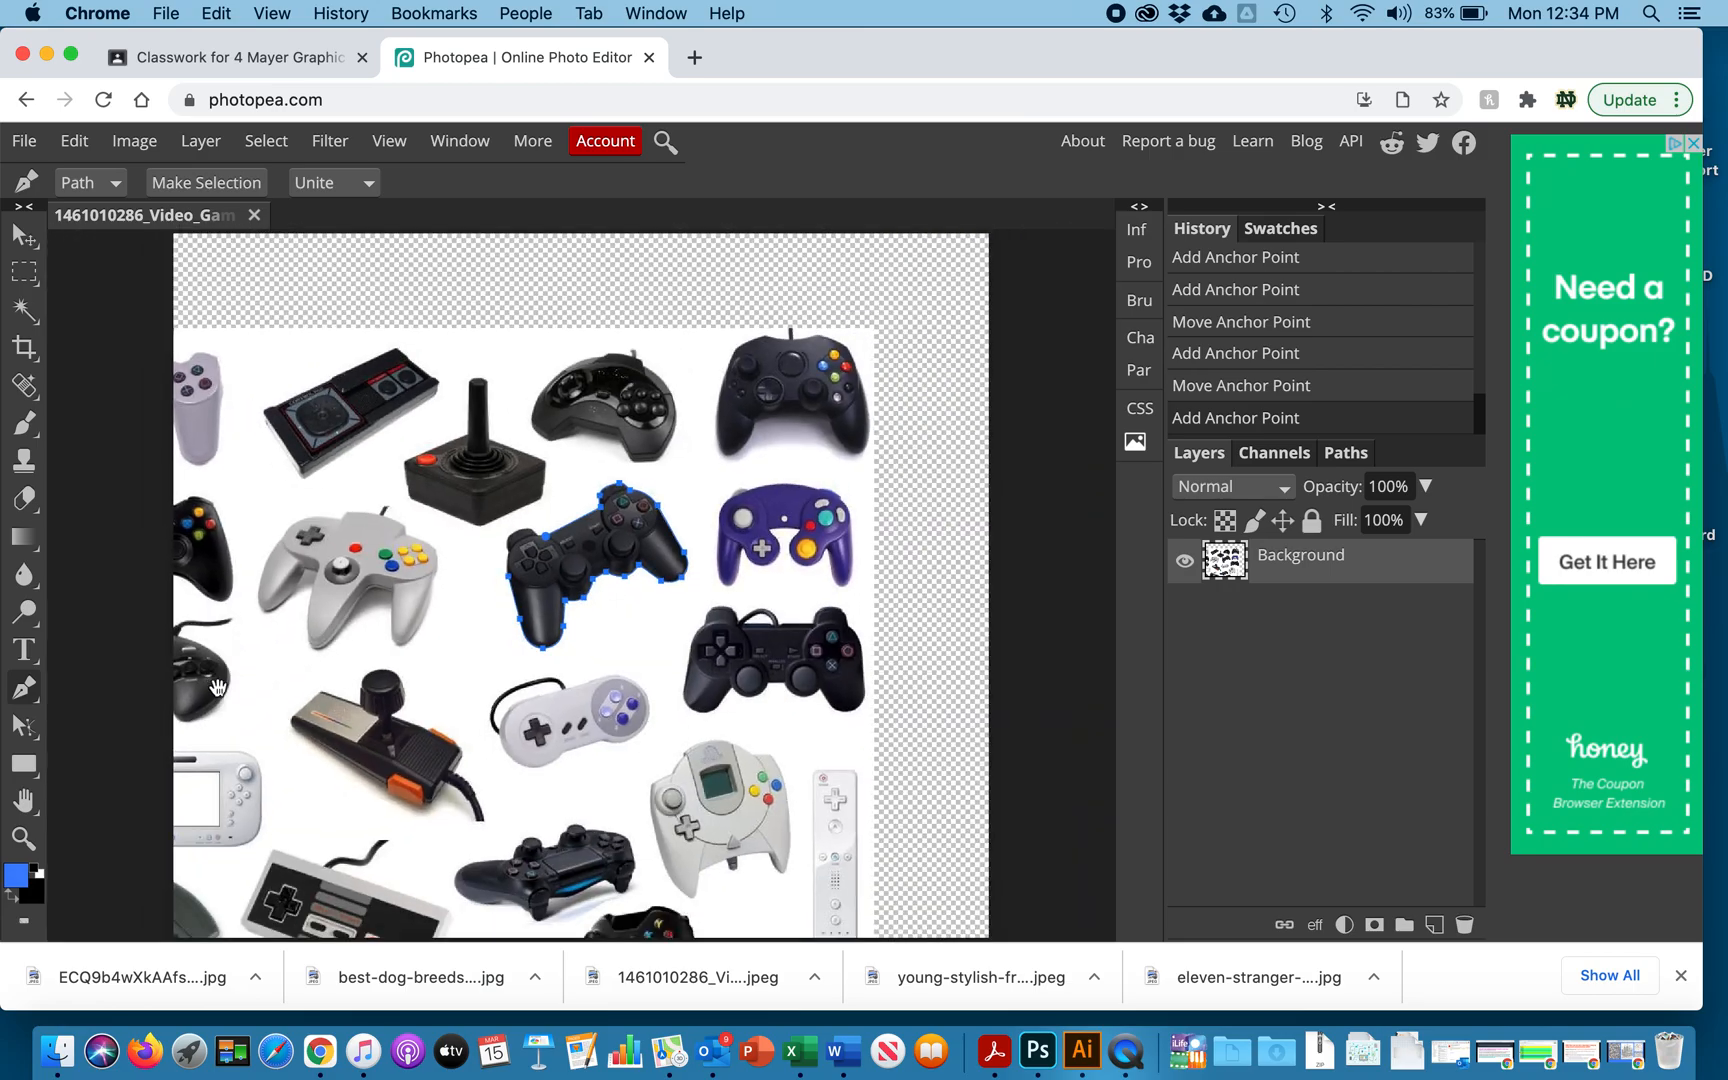
pyautogui.scroll(6, 413, 656)
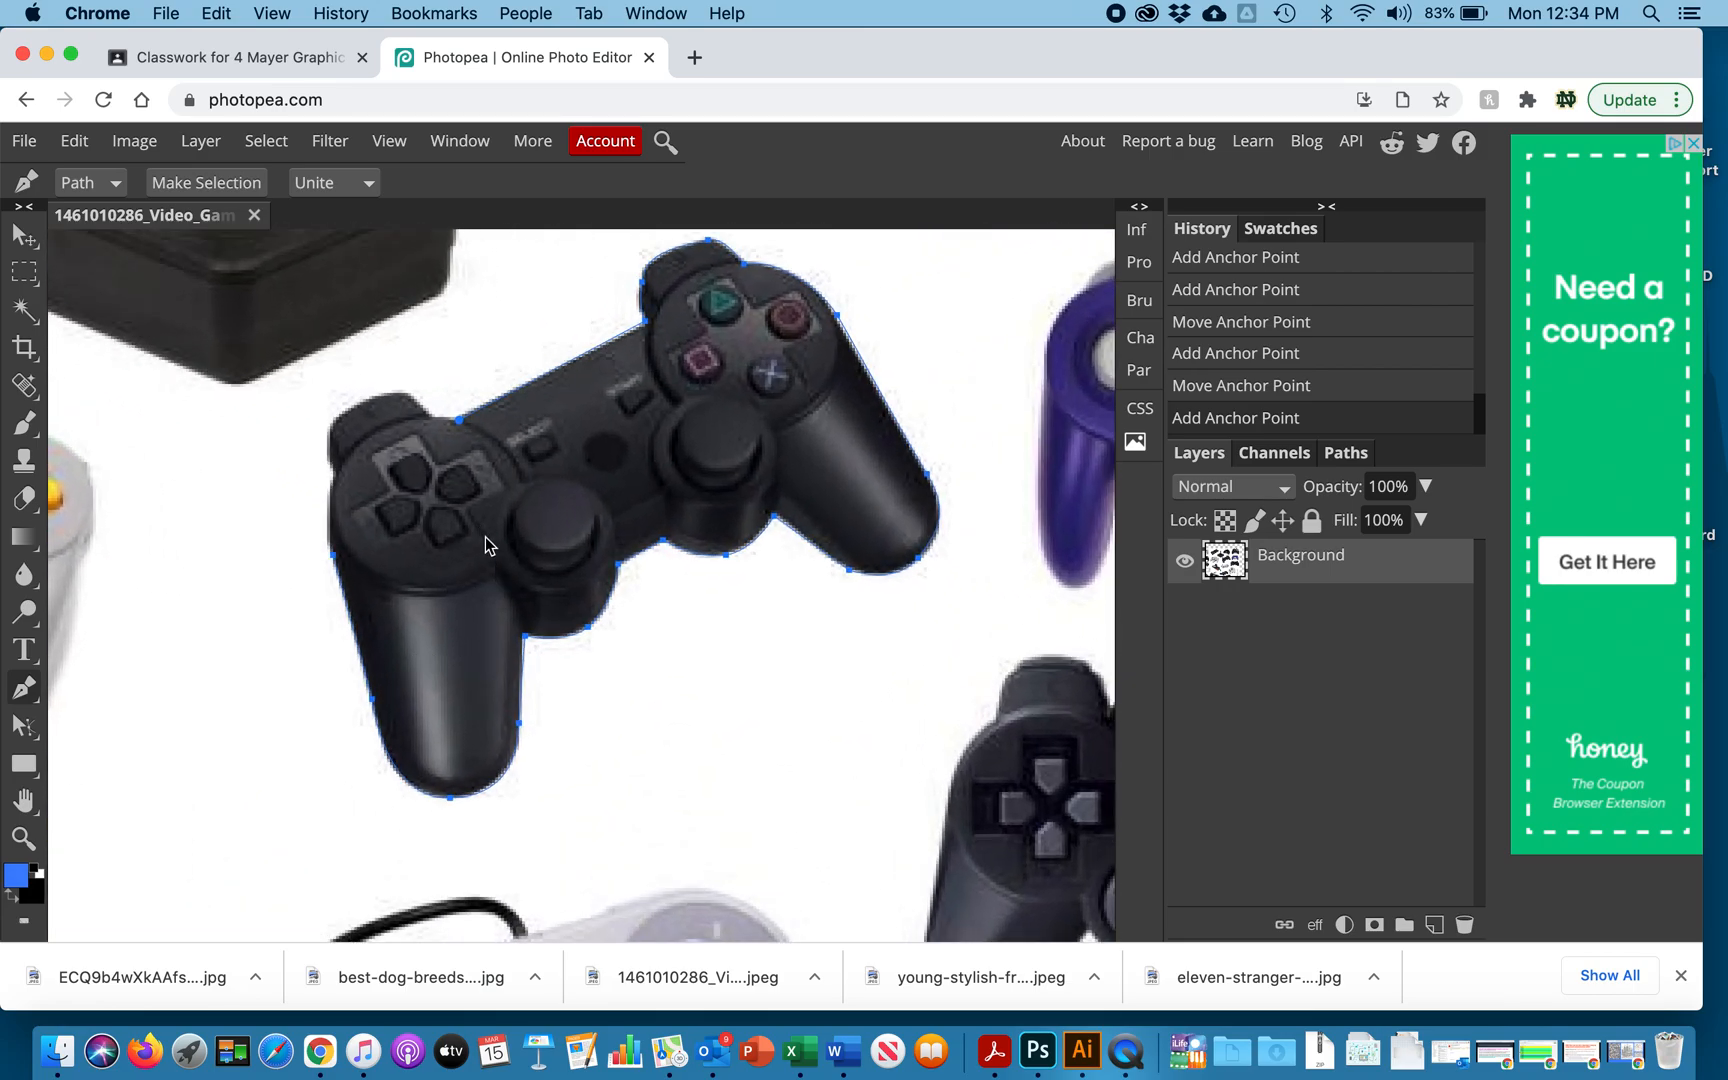
pyautogui.moveTo(474, 543); pyautogui.dragTo(648, 687)
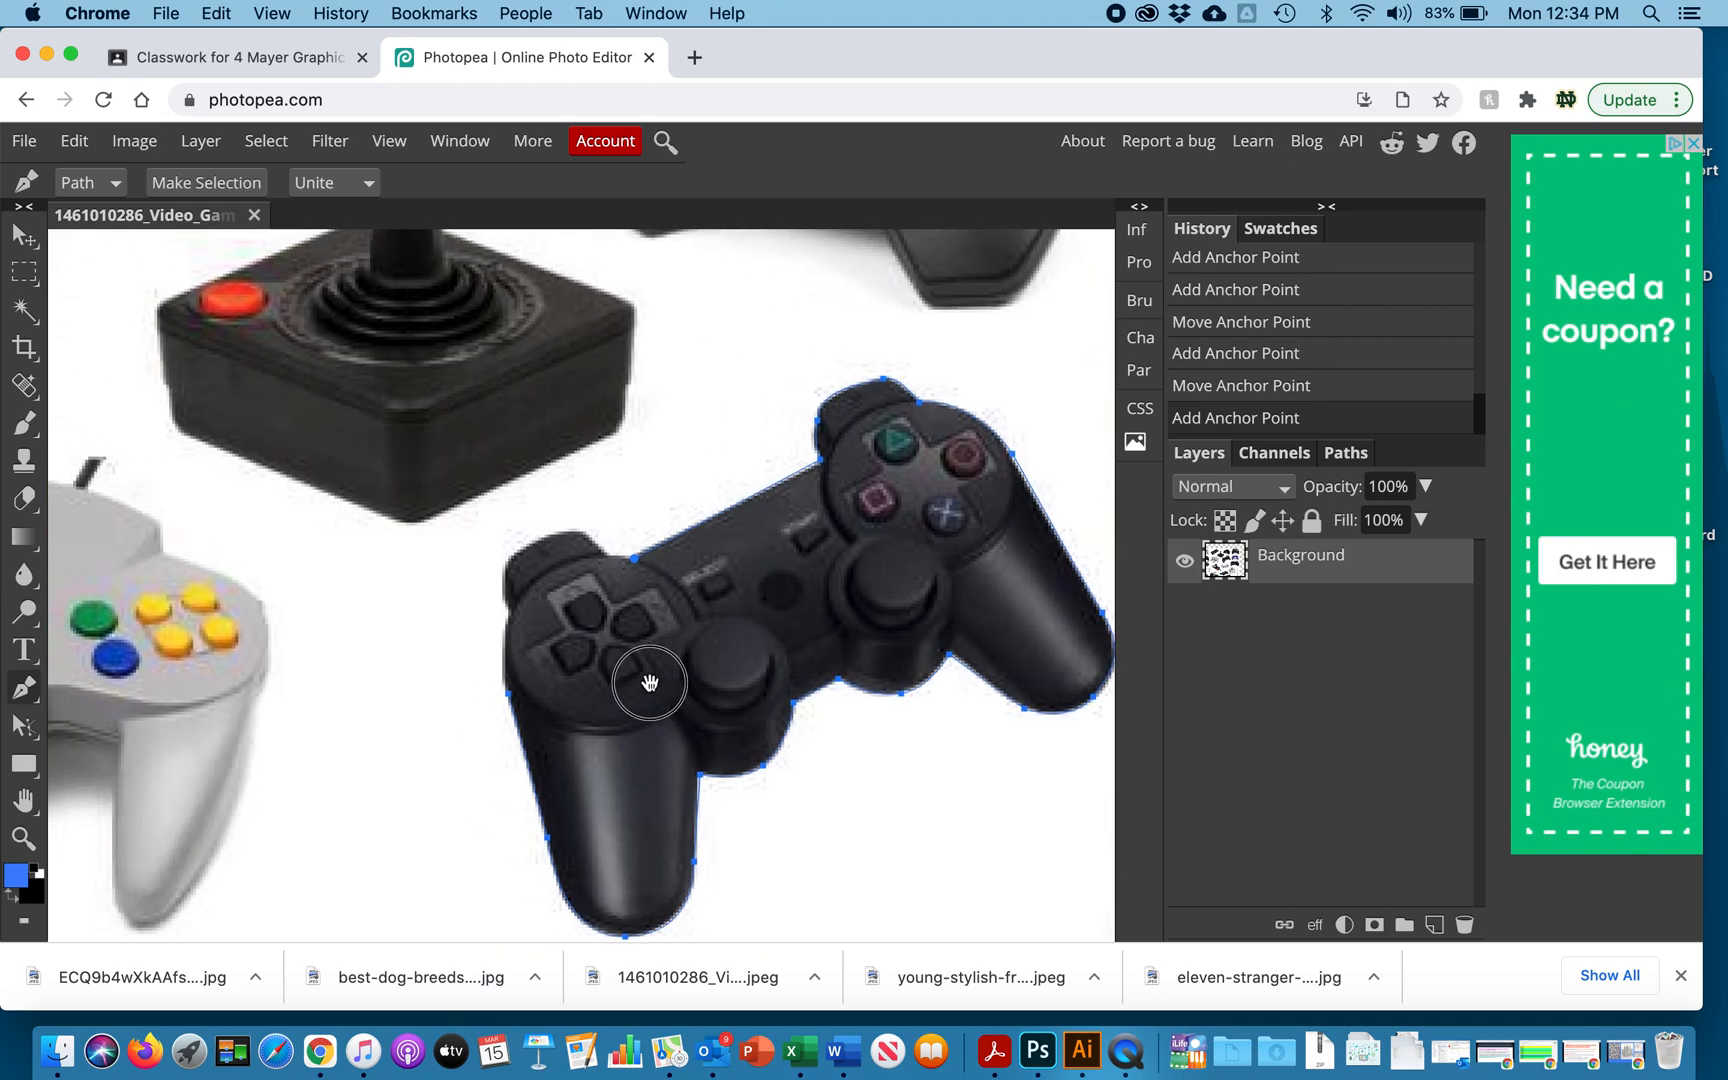
pyautogui.scroll(2, 650, 690)
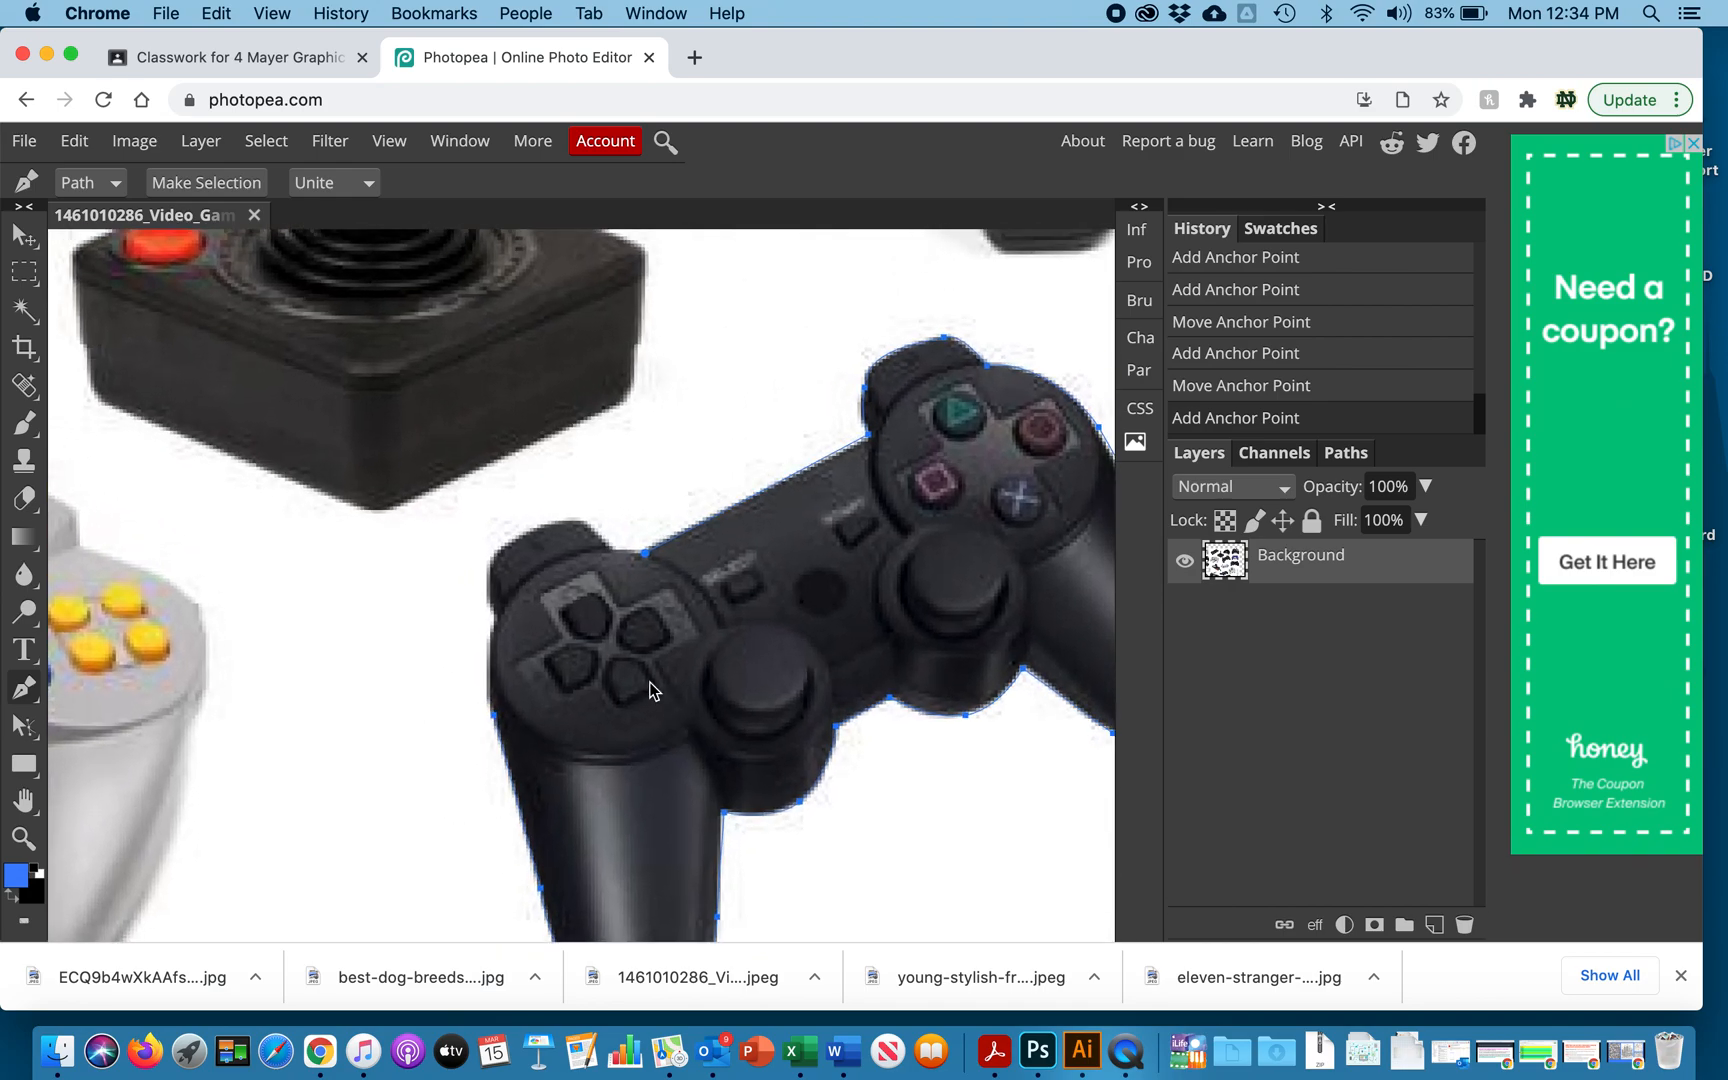
pyautogui.click(610, 552)
pyautogui.click(608, 552)
pyautogui.moveTo(555, 518); pyautogui.dragTo(503, 540)
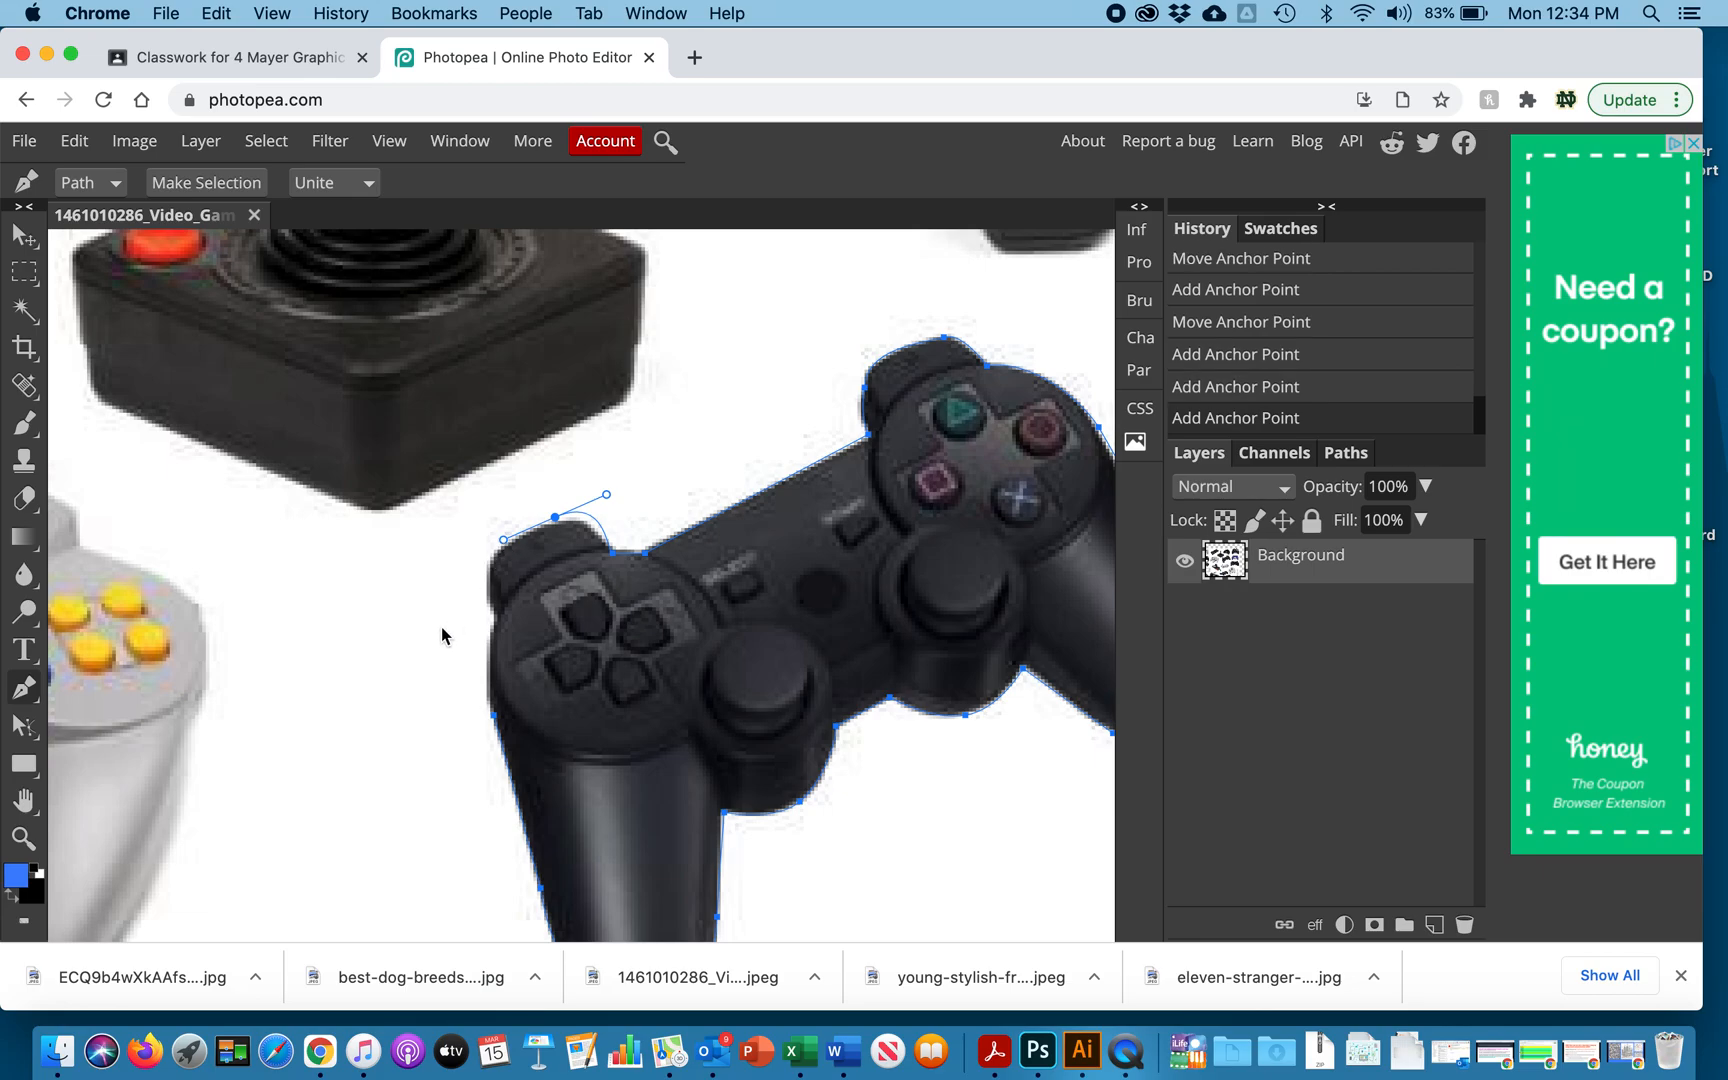
pyautogui.press('super+equal')
pyautogui.press('super+minus')
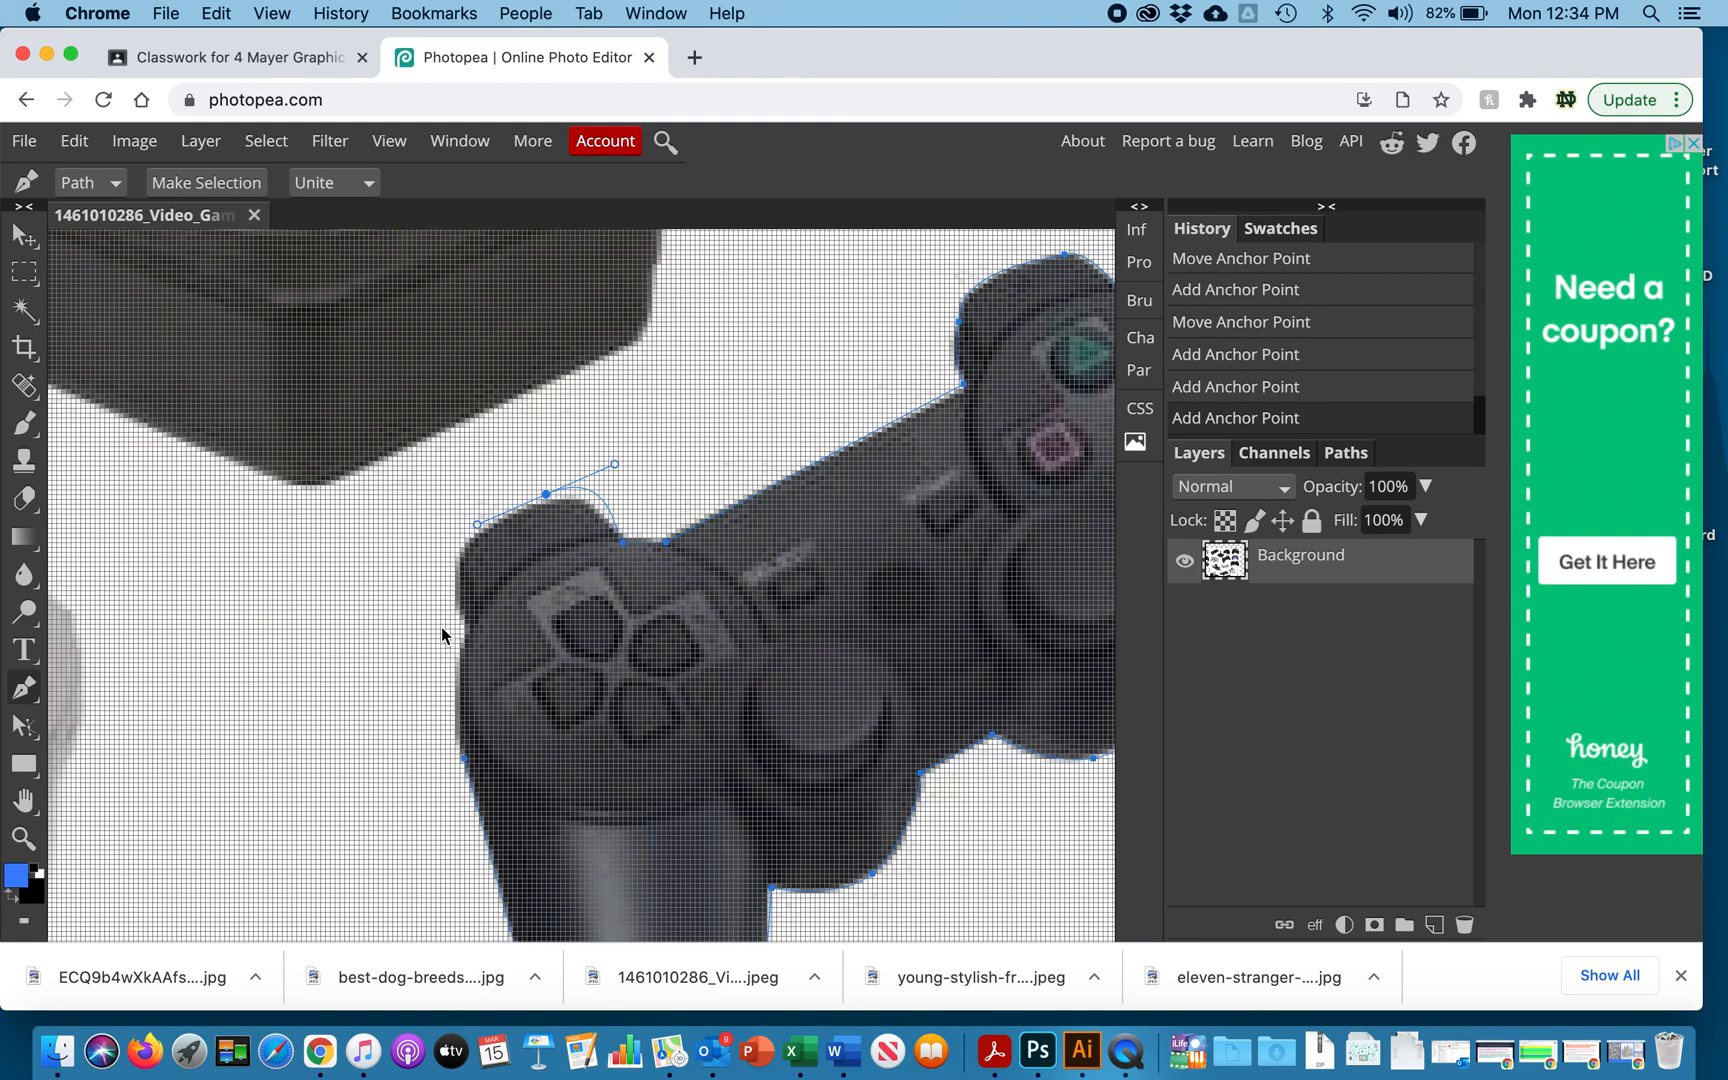
pyautogui.press('super+z')
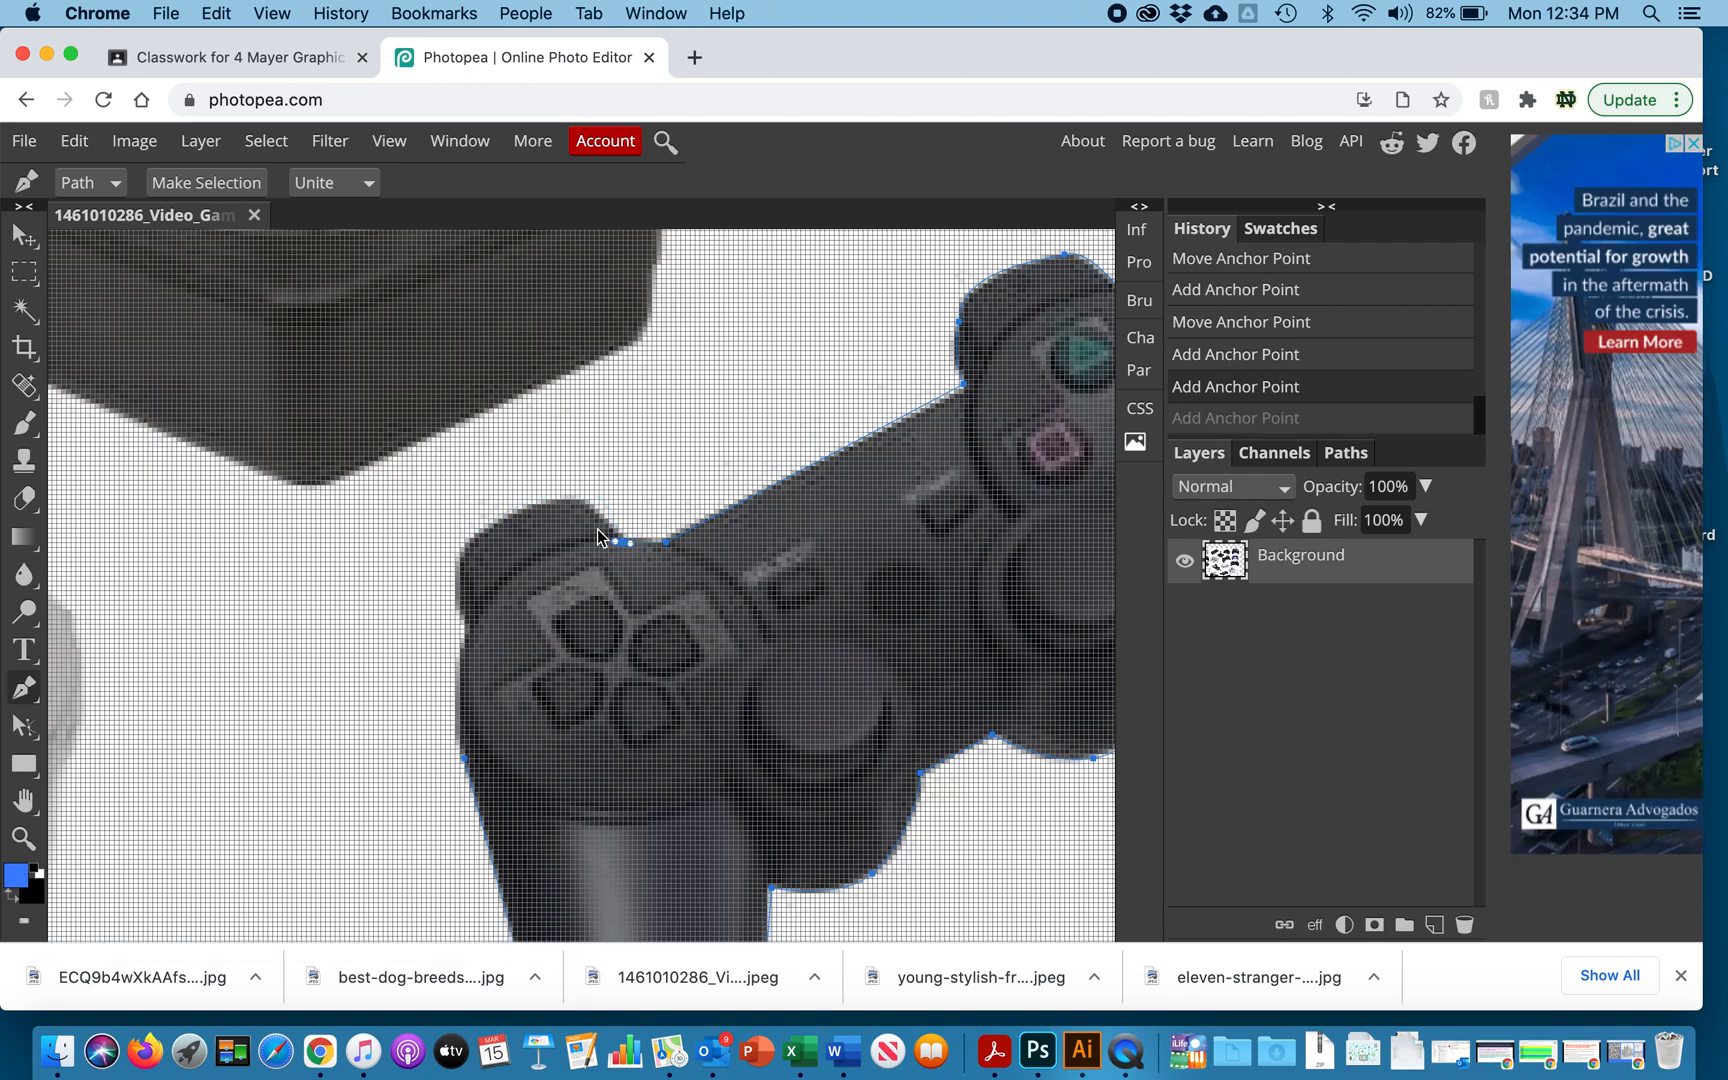
# Trace the left shoulder button with several closely spaced anchors and close the path at its starting point on the left grip
pyautogui.press('super+minus')
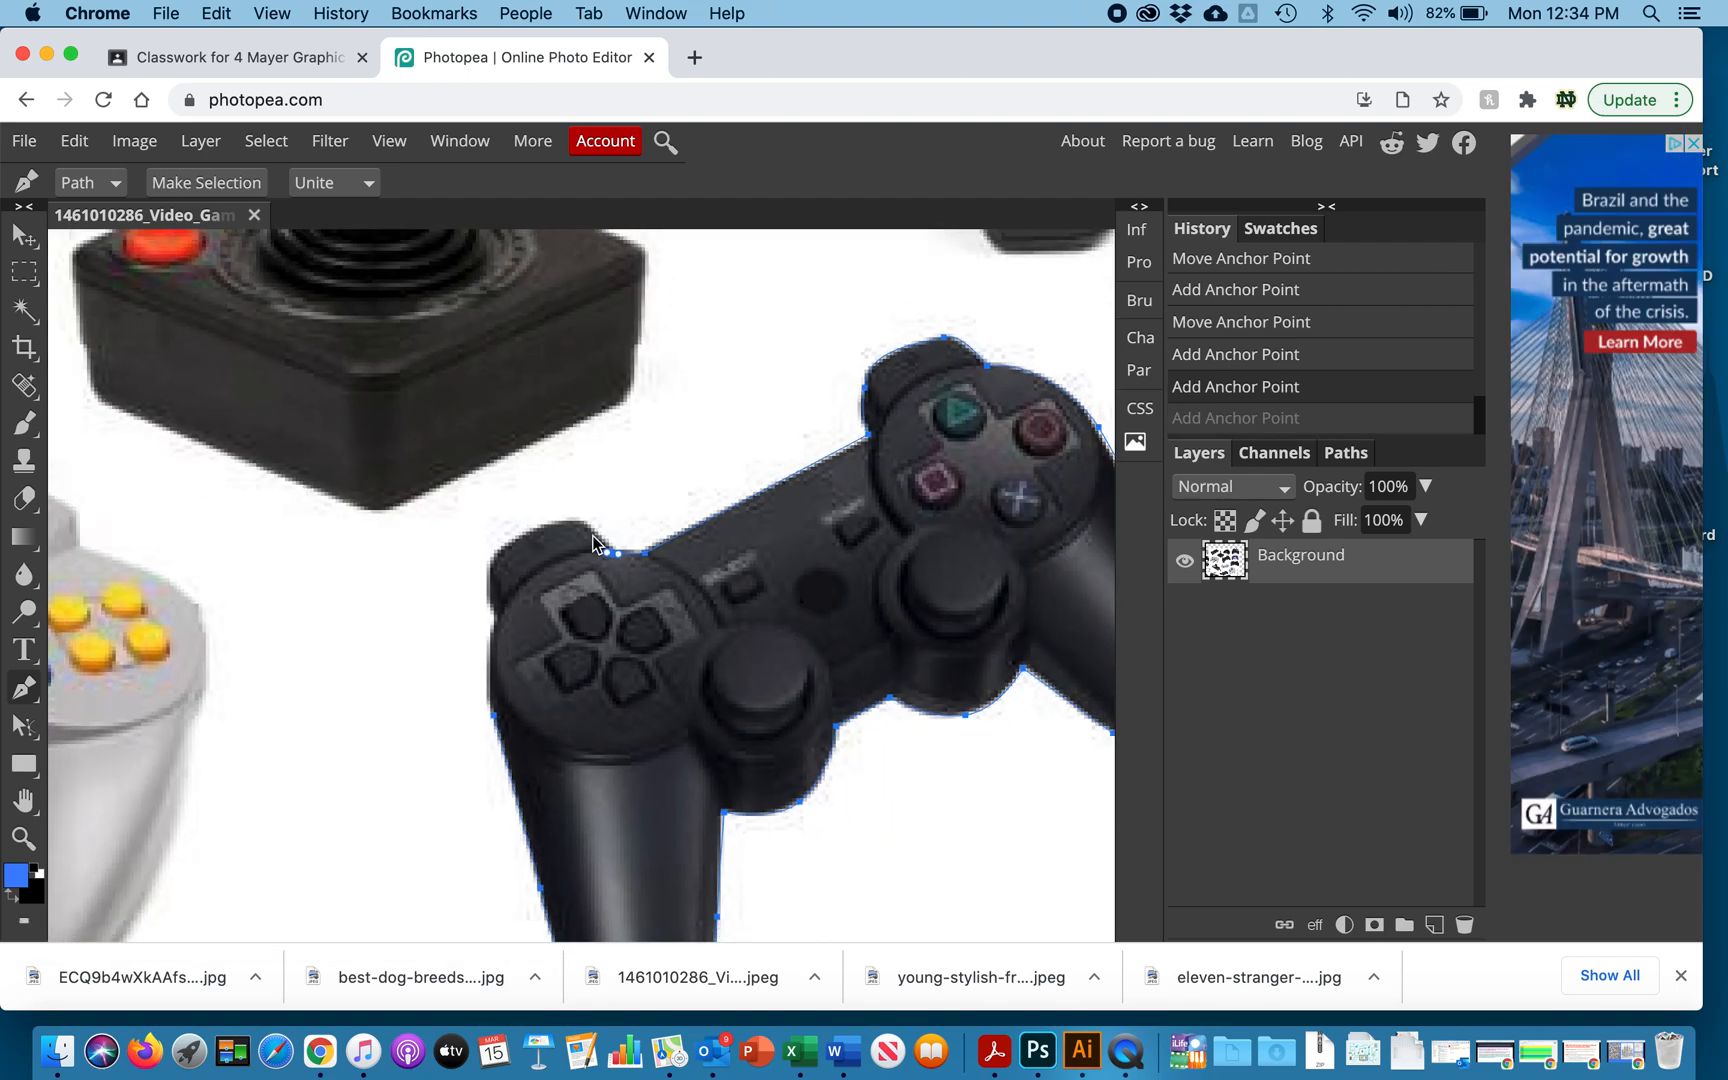
pyautogui.press('super+equal')
pyautogui.press('super+minus')
pyautogui.click(588, 525)
pyautogui.moveTo(588, 525); pyautogui.dragTo(503, 774)
pyautogui.click(531, 531)
pyautogui.click(486, 585)
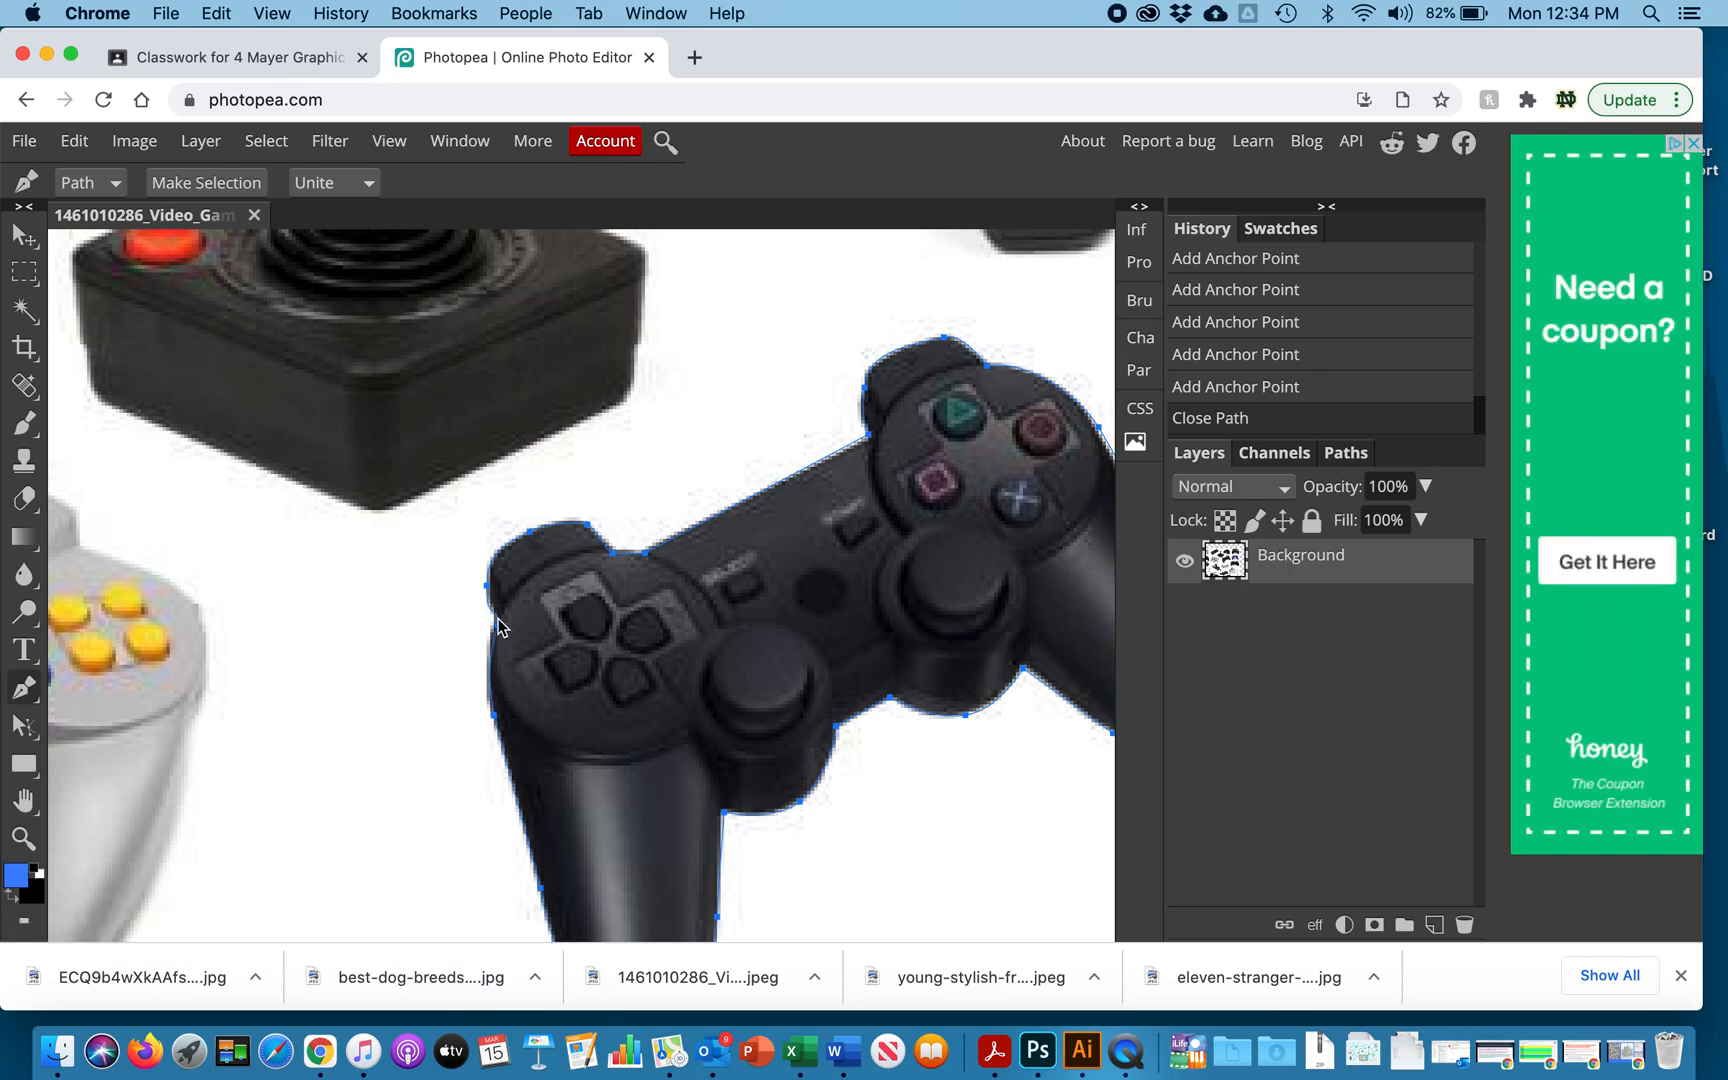
# Load the controller's Work Path as a selection
pyautogui.scroll(-2, 528, 722)
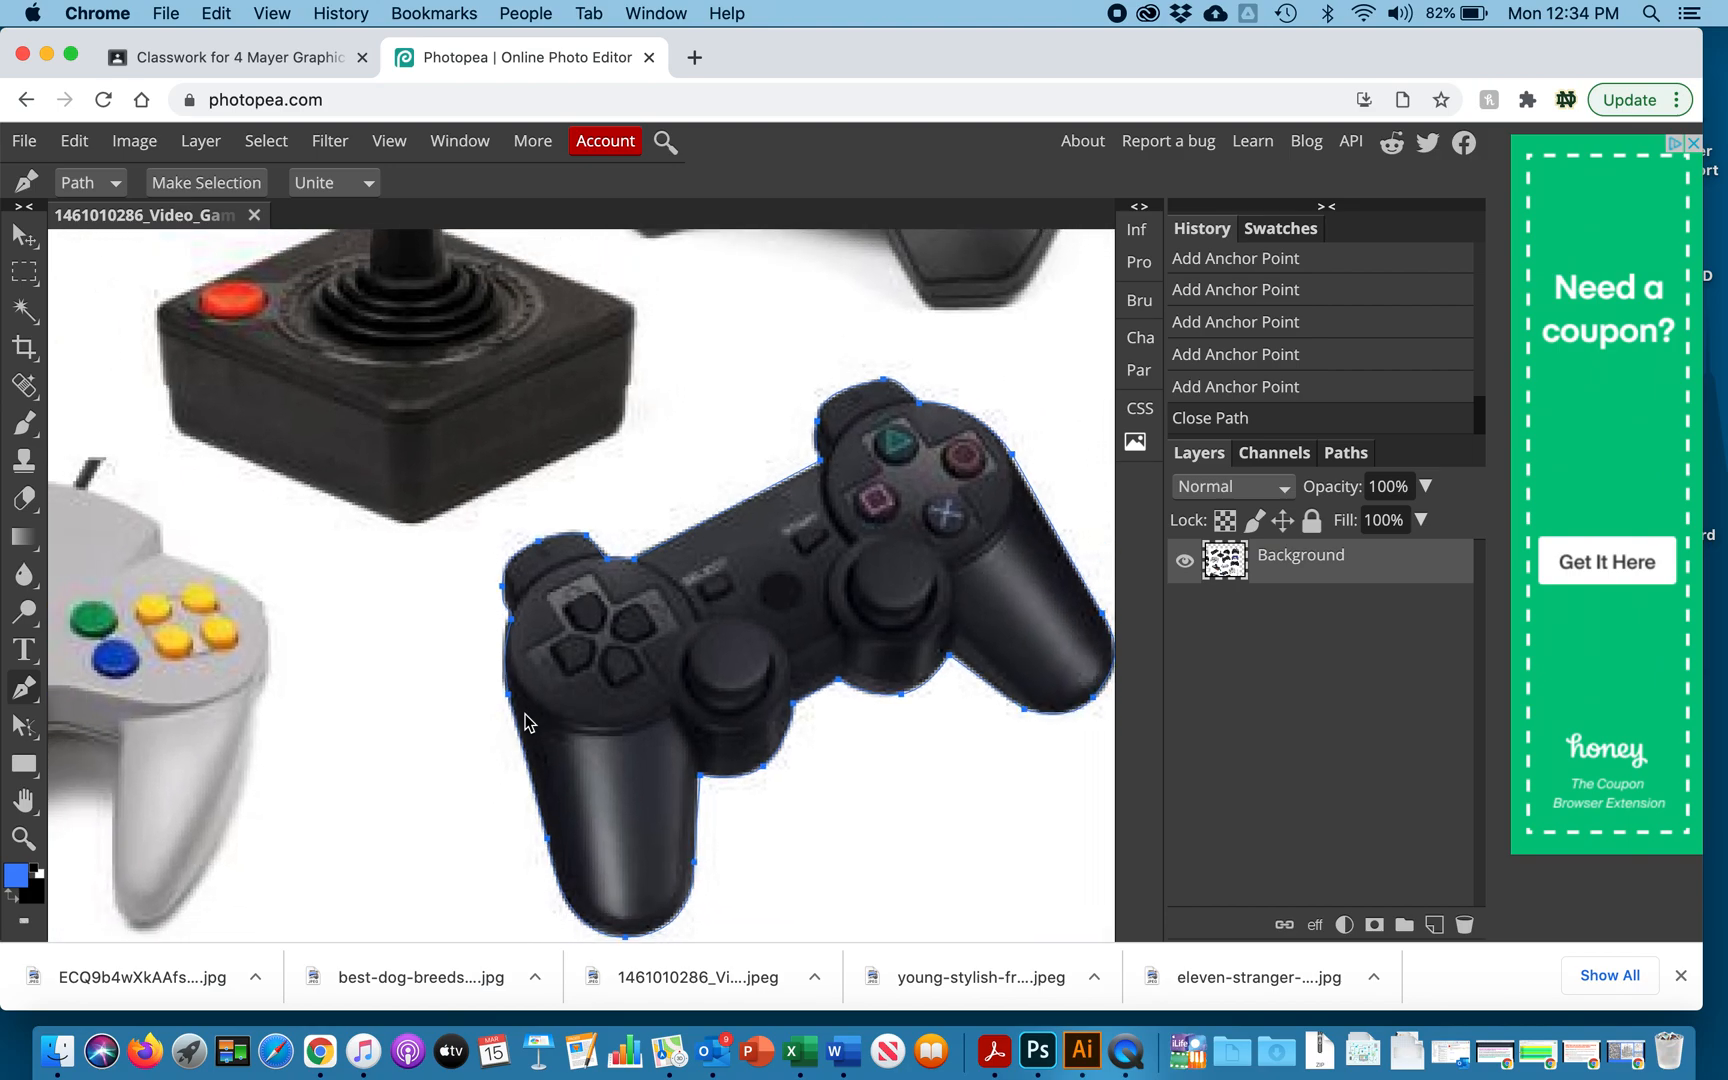
pyautogui.hscroll(5, 959, 618)
pyautogui.scroll(-2, 959, 618)
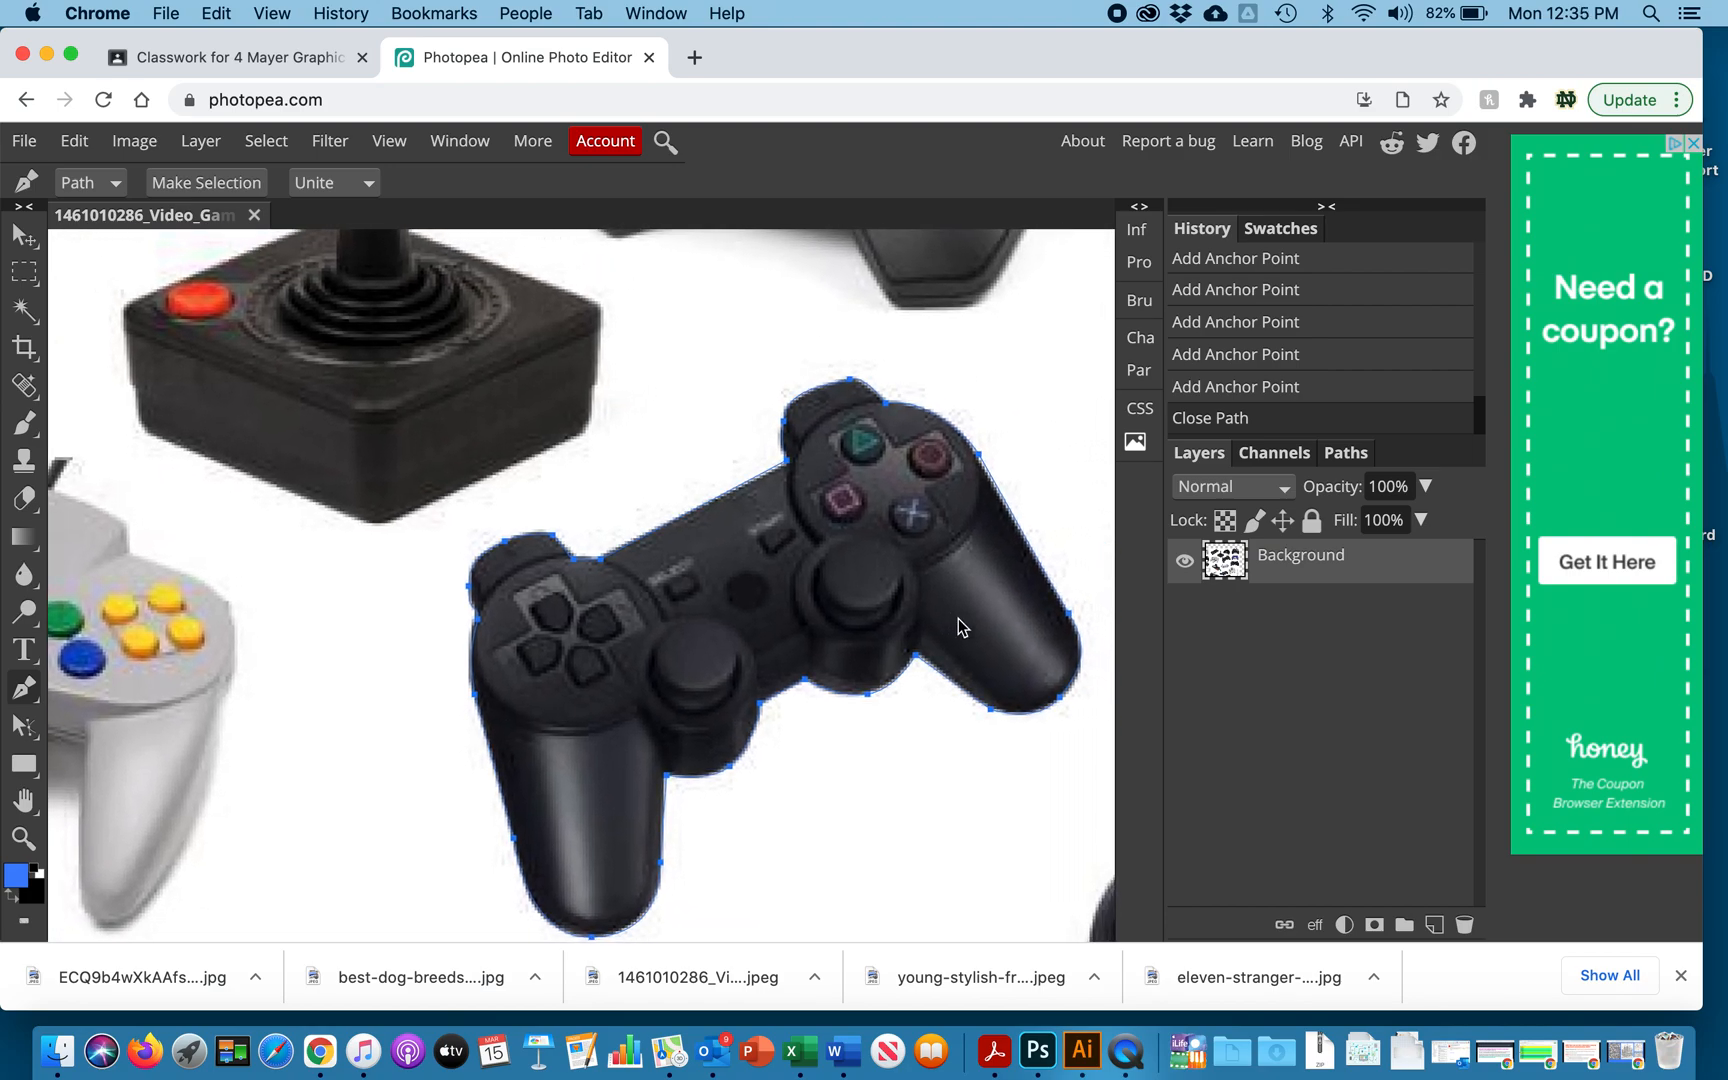
pyautogui.click(1347, 455)
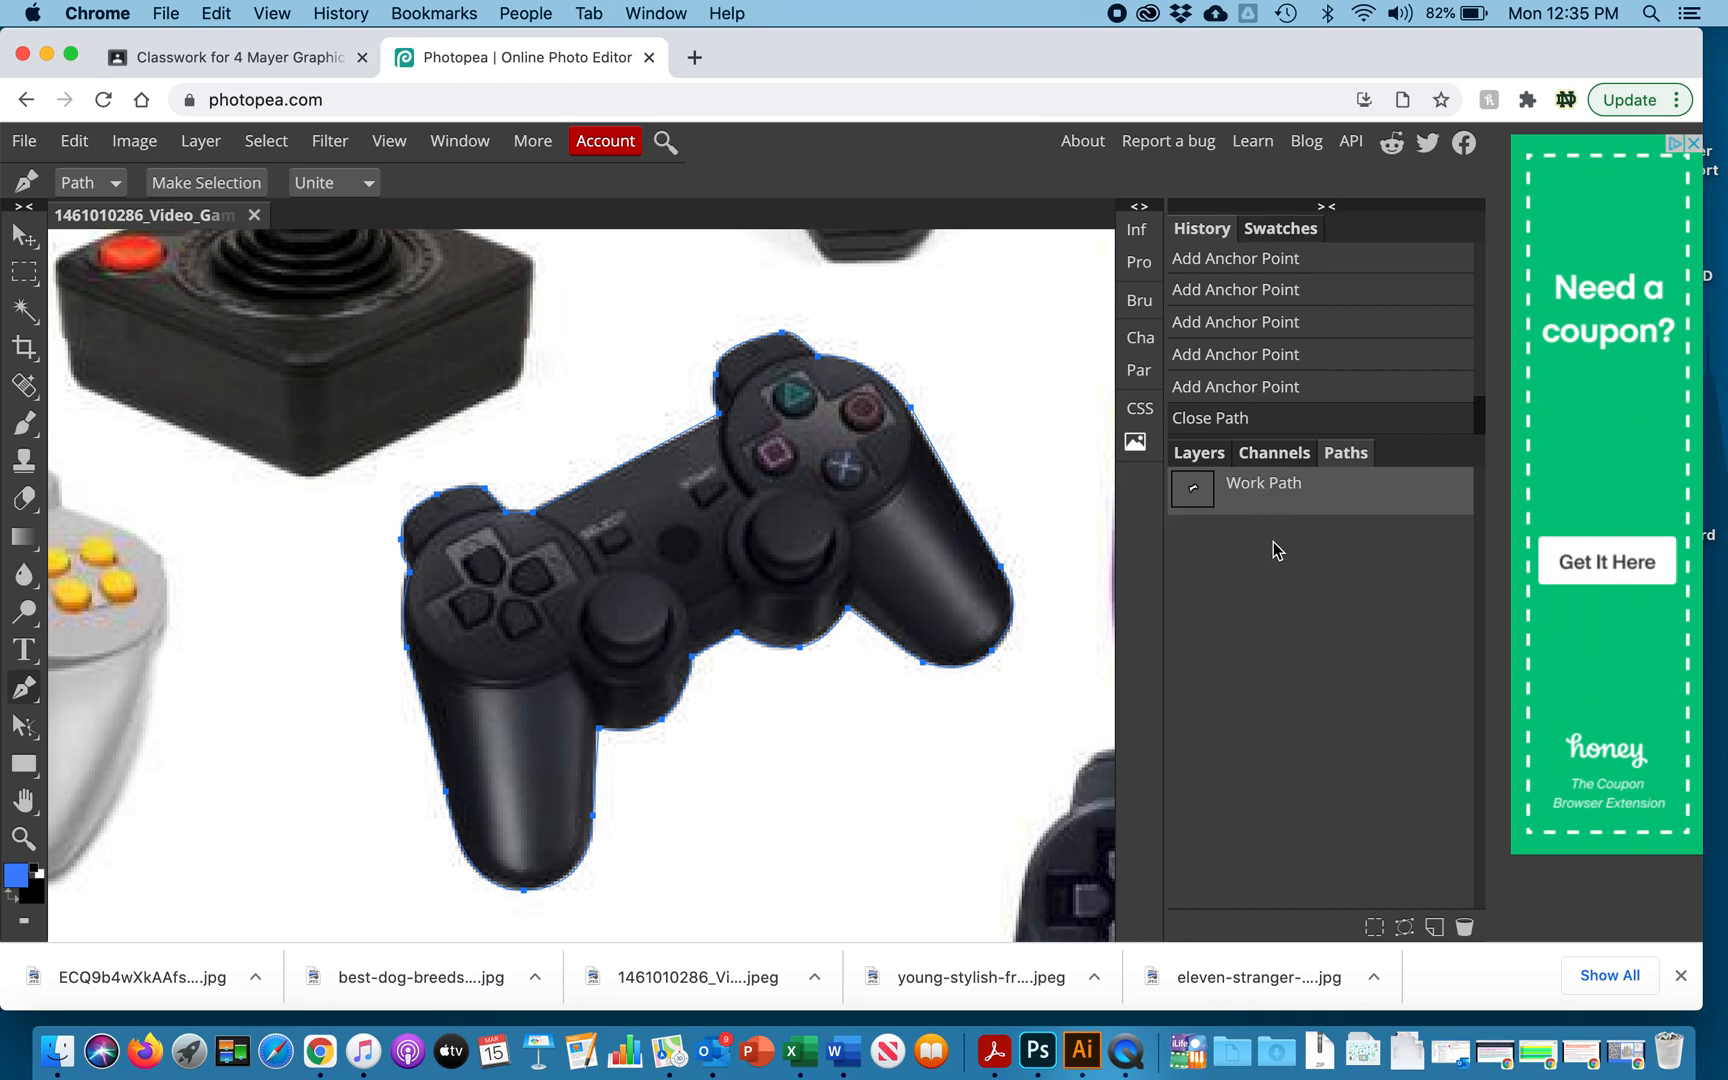
pyautogui.click(1330, 557)
pyautogui.click(1338, 495)
pyautogui.click(1374, 928)
pyautogui.click(1374, 928)
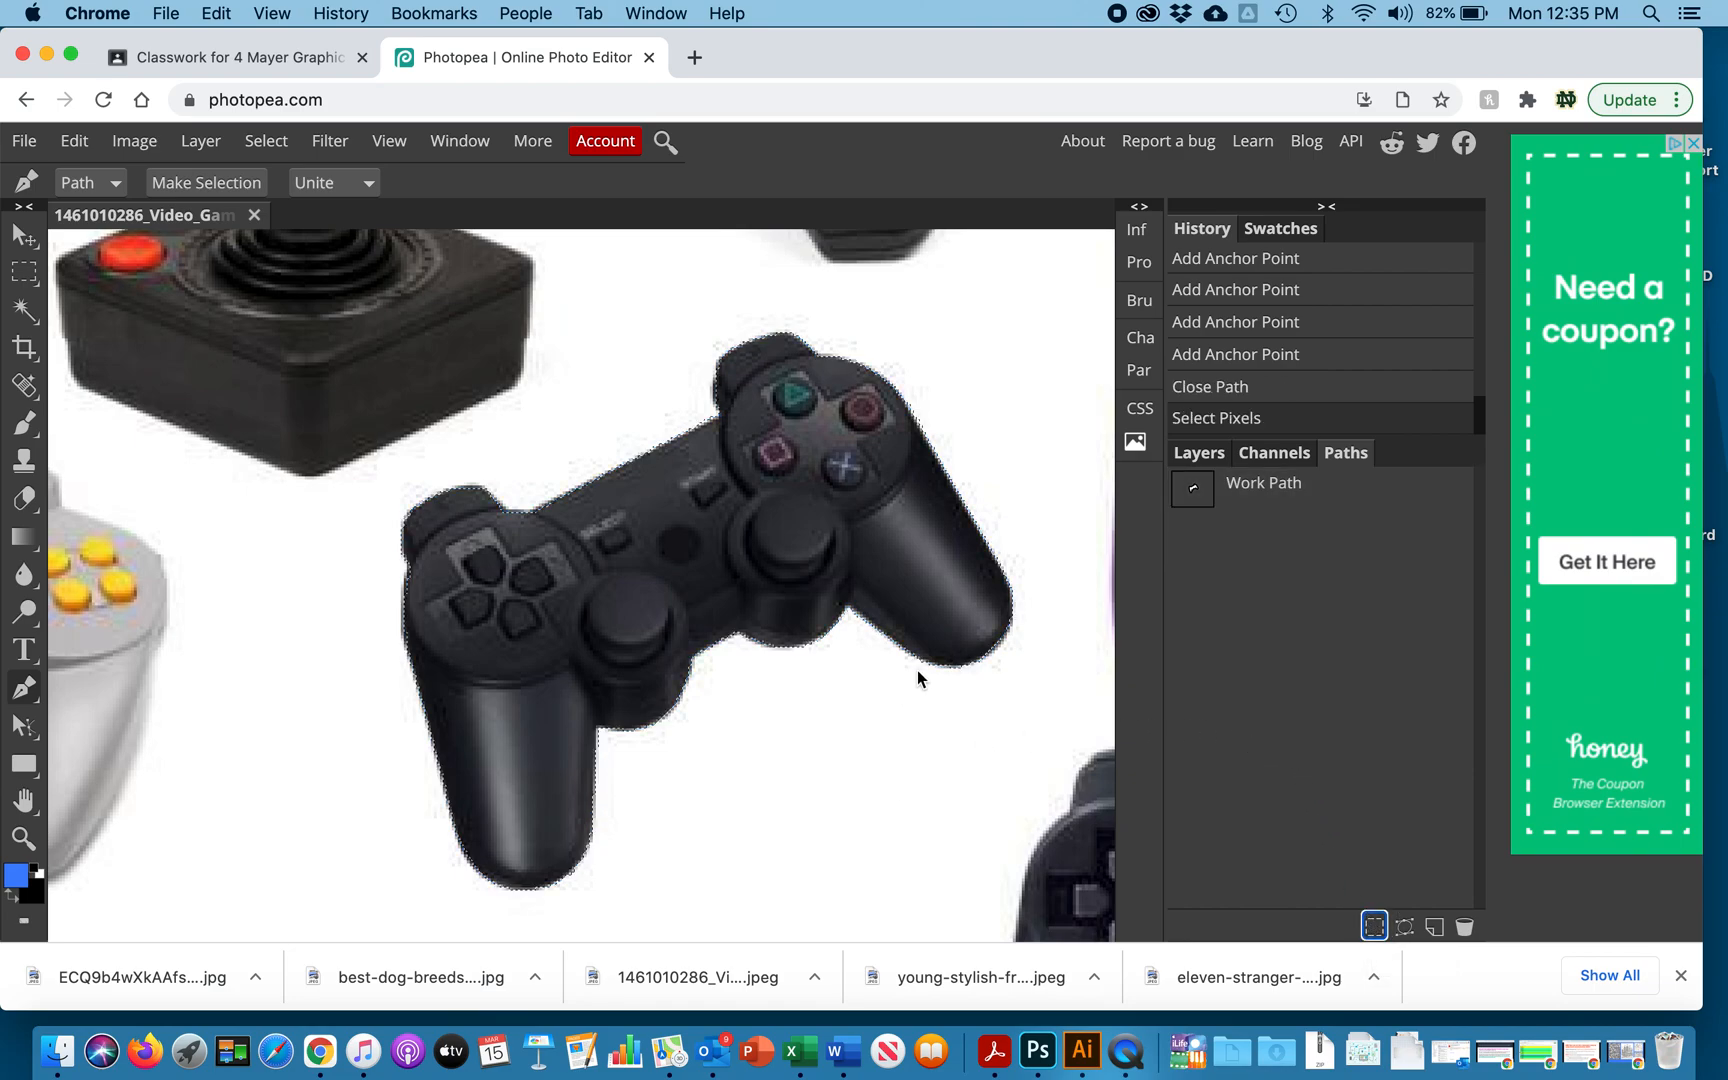
# Copy the selected controller from the Background layer onto a new layer and hide the Background layer
pyautogui.click(1199, 455)
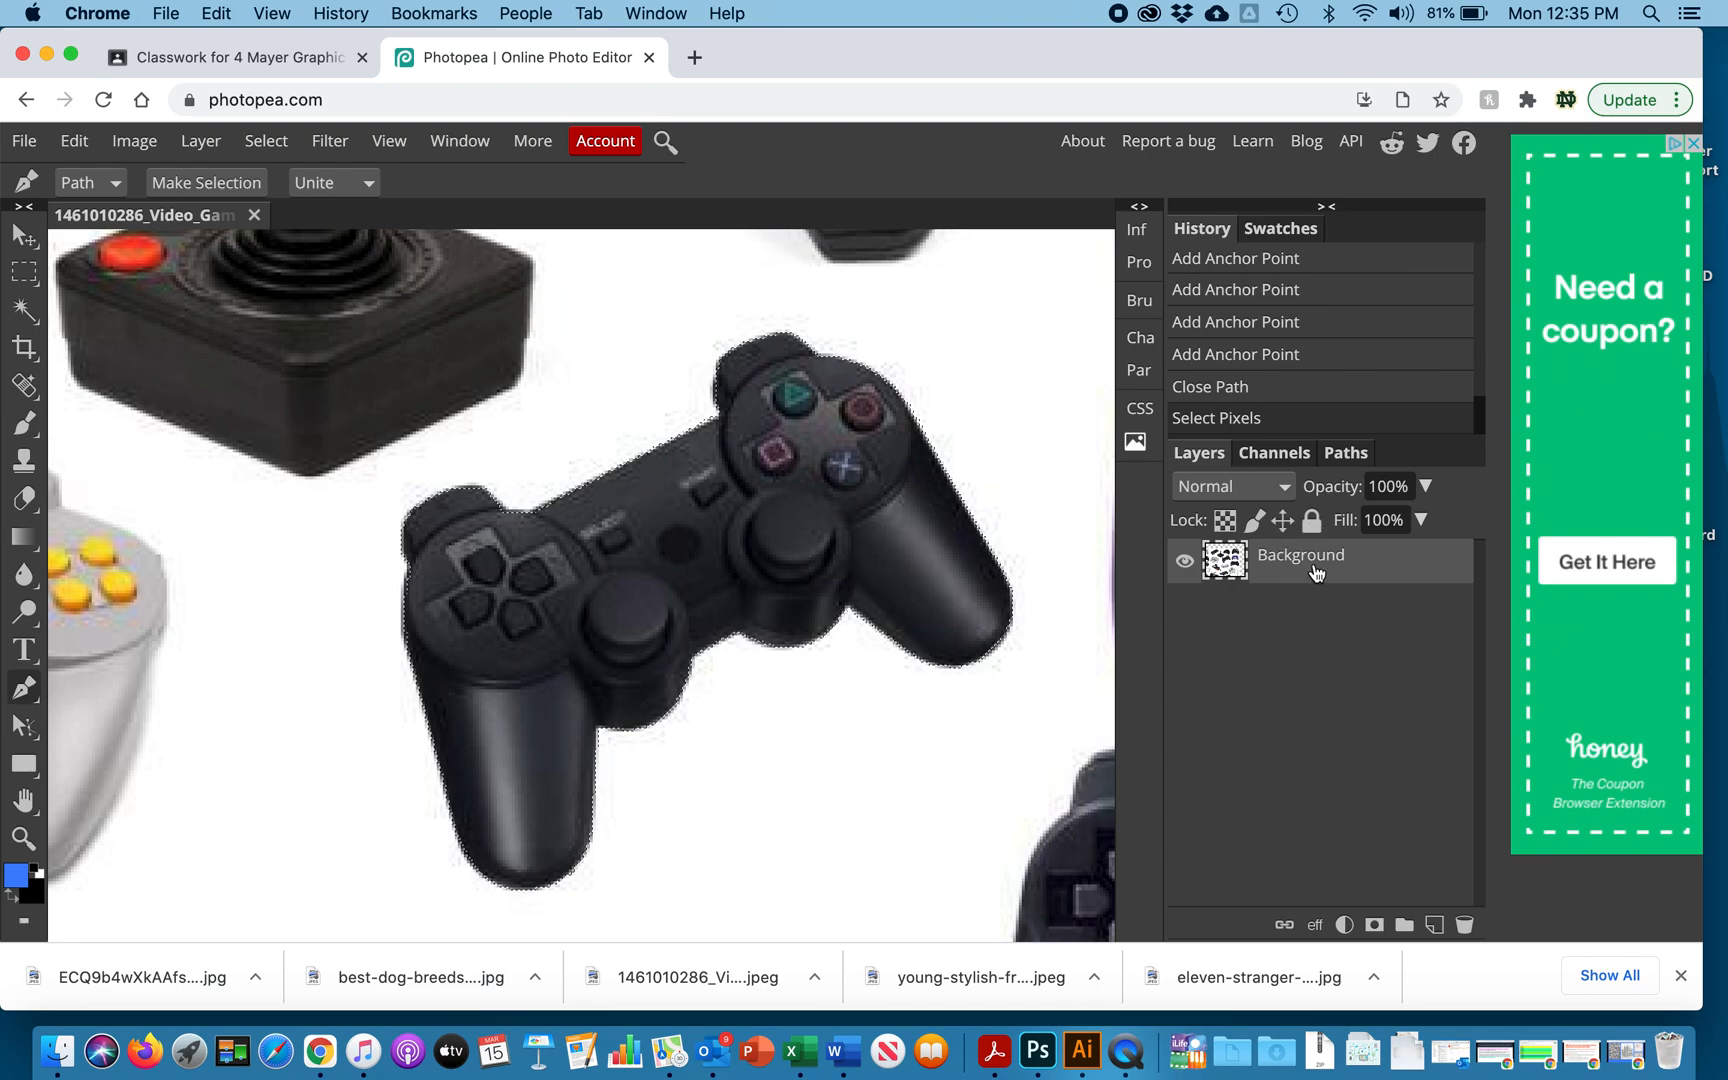
pyautogui.press('super+v')
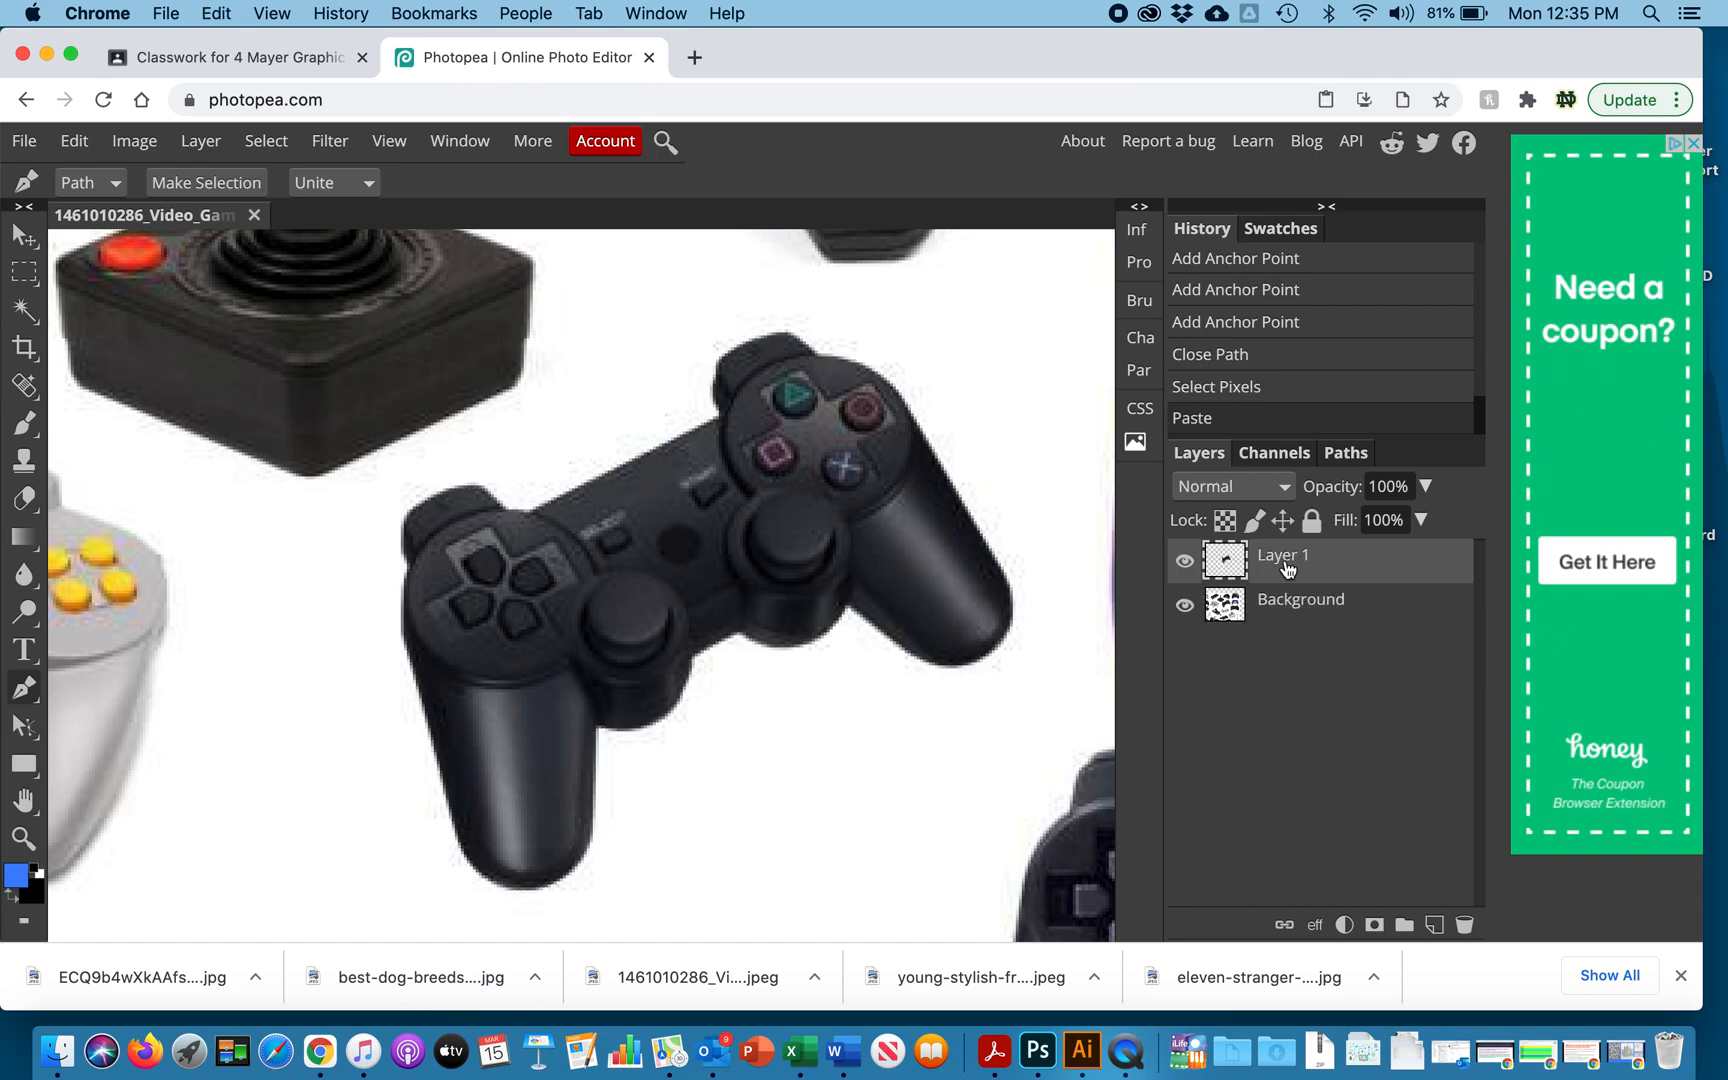
pyautogui.click(1185, 609)
pyautogui.click(1185, 609)
pyautogui.click(1185, 609)
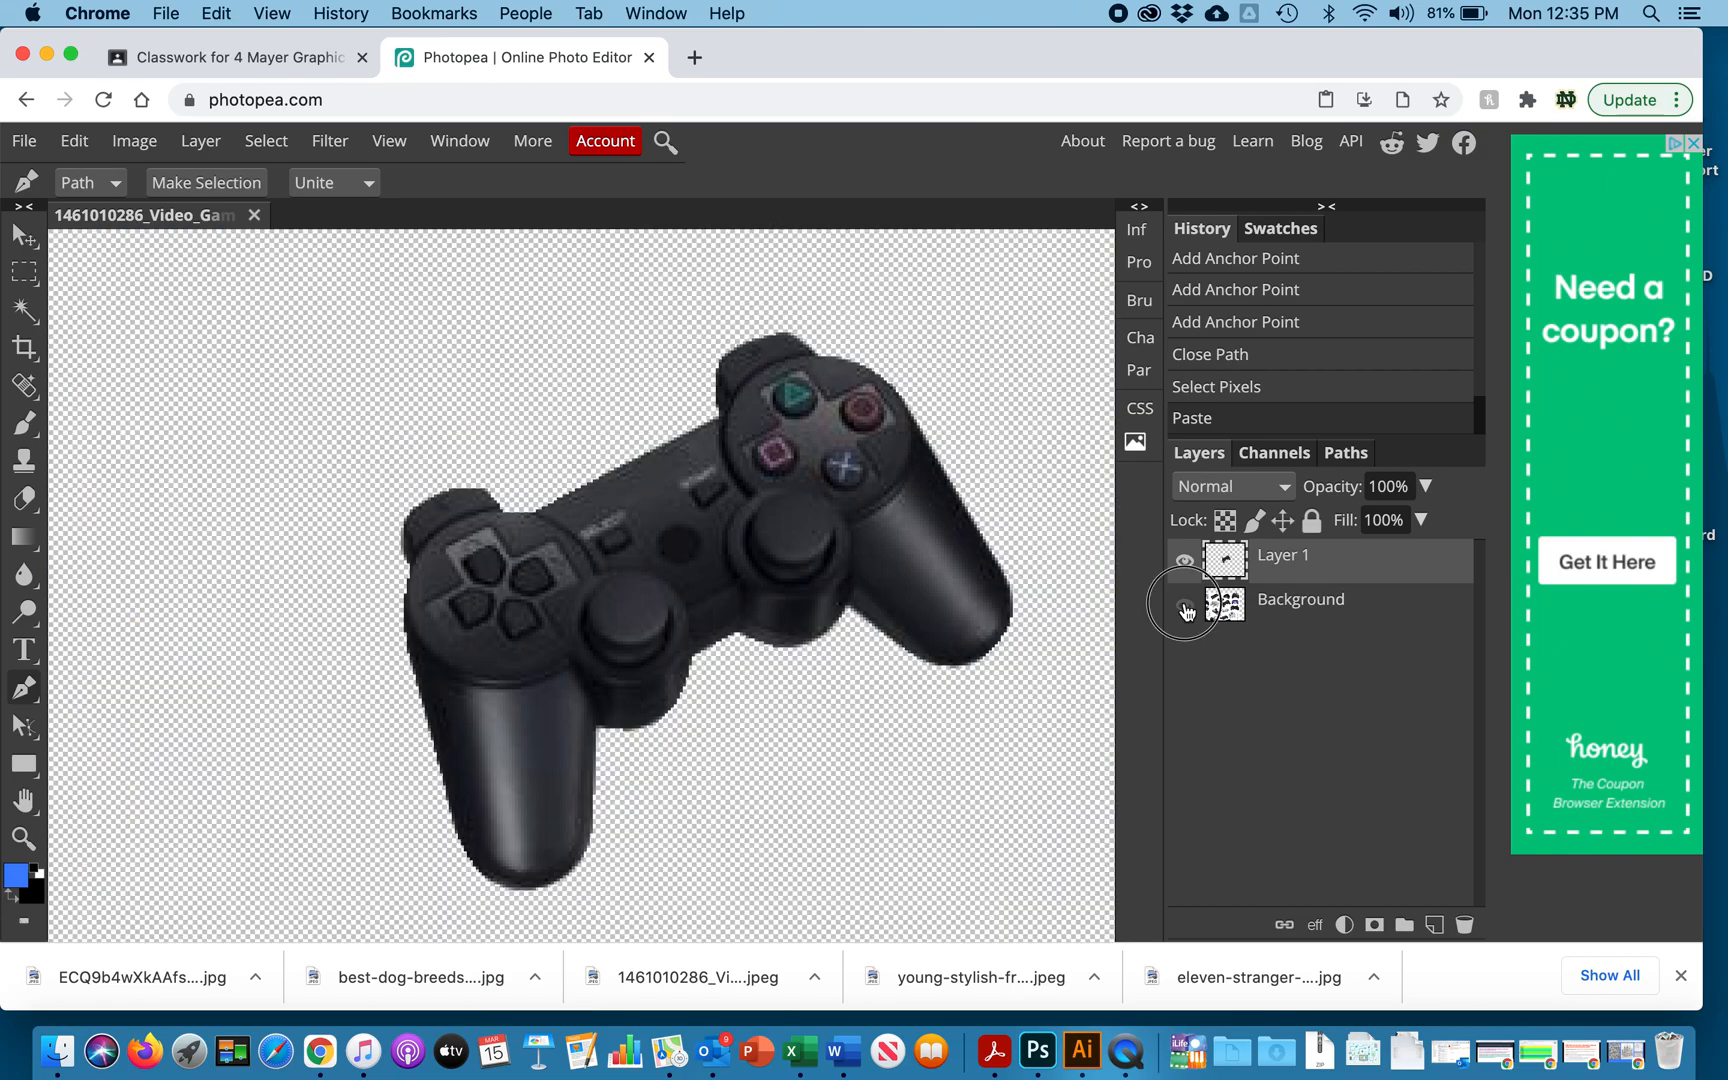
# Toggle the visibility of the Background and cut-out layers to compare the original image with the isolated controller
pyautogui.press('super+minus')
pyautogui.press('super+minus')
pyautogui.press('super+minus')
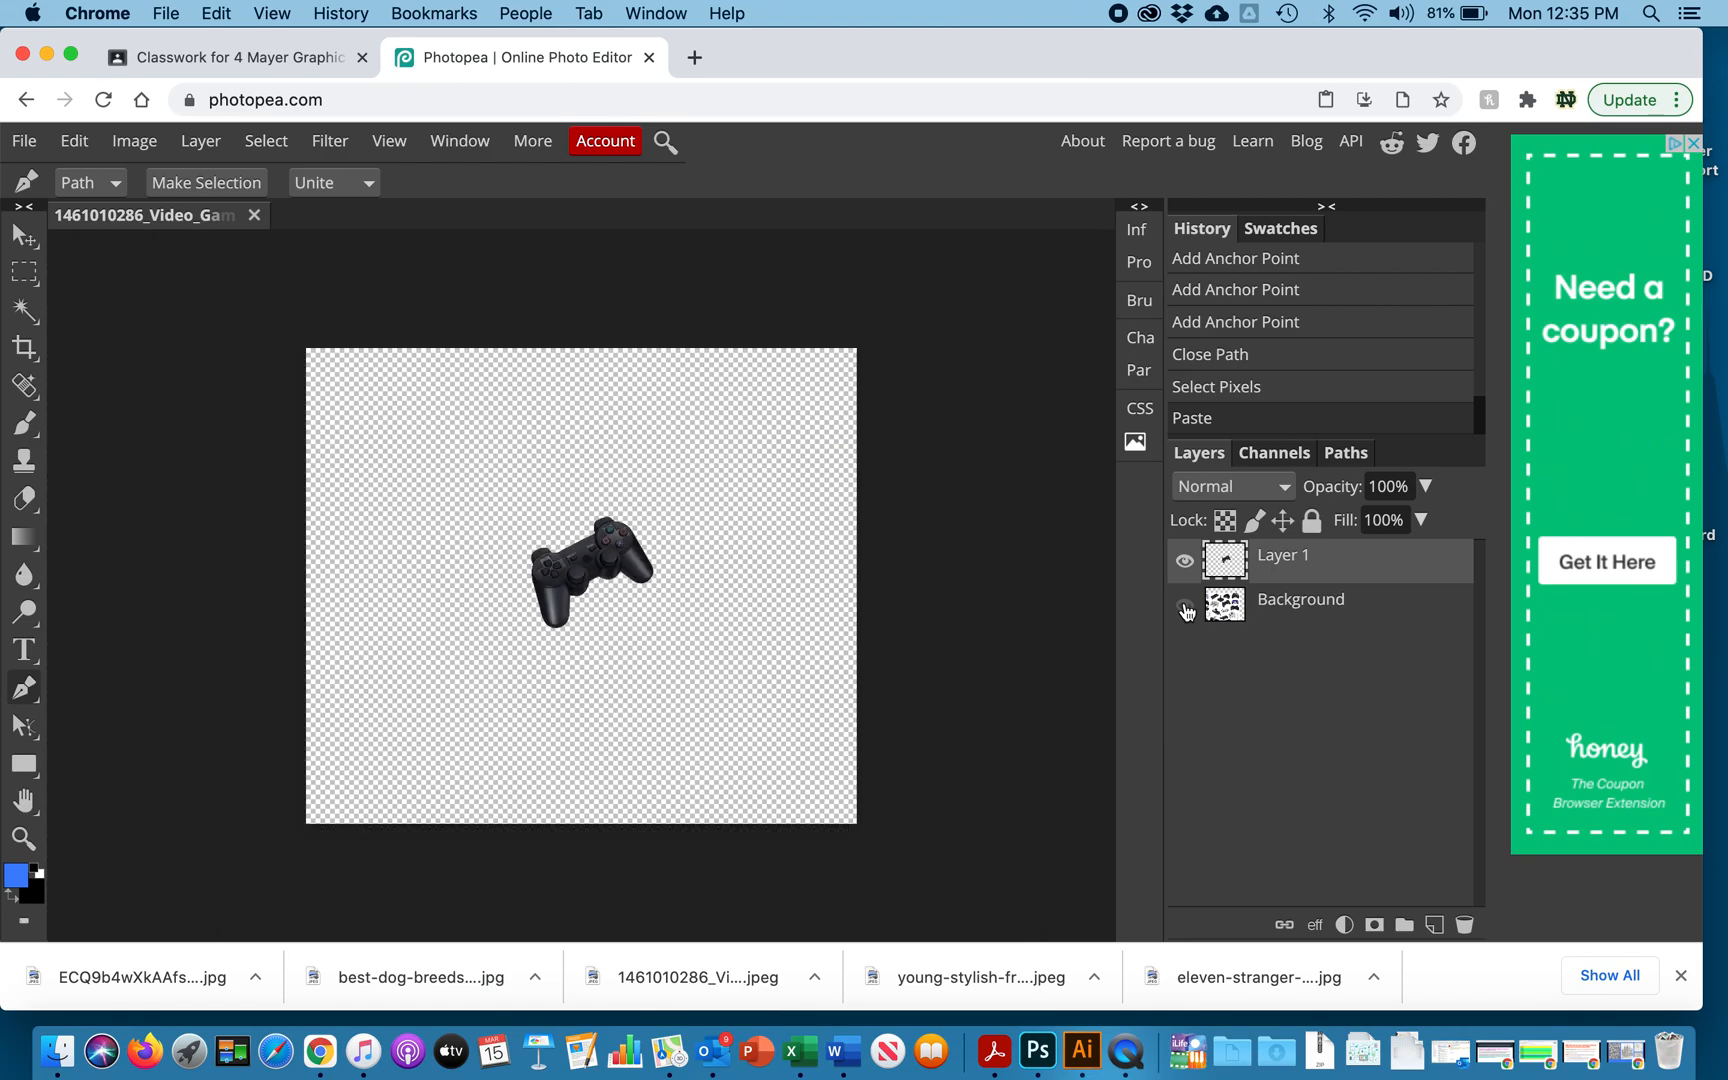
pyautogui.press('super+plus')
pyautogui.press('super+minus')
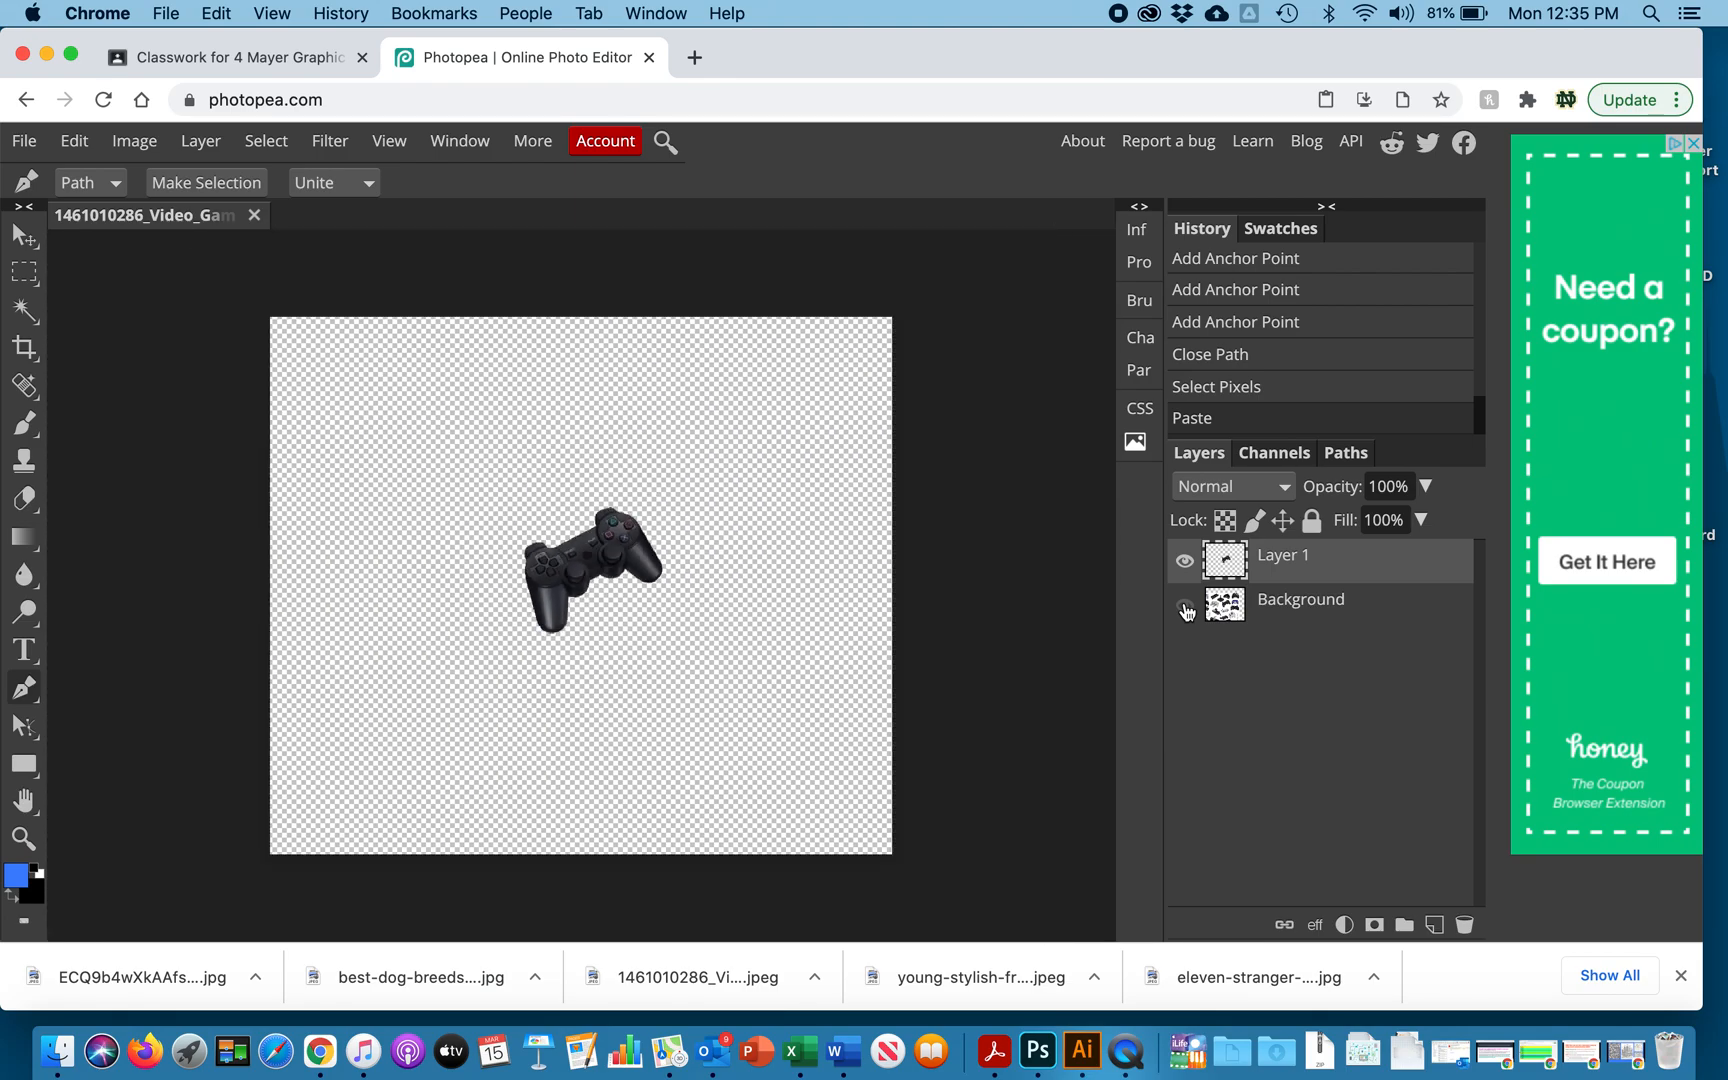
pyautogui.click(1185, 609)
pyautogui.click(1185, 609)
pyautogui.click(1185, 609)
pyautogui.click(1185, 609)
pyautogui.click(1185, 609)
pyautogui.click(1185, 609)
pyautogui.click(1185, 609)
pyautogui.click(1185, 609)
pyautogui.click(1185, 609)
pyautogui.click(1185, 609)
pyautogui.click(1185, 609)
pyautogui.click(1185, 609)
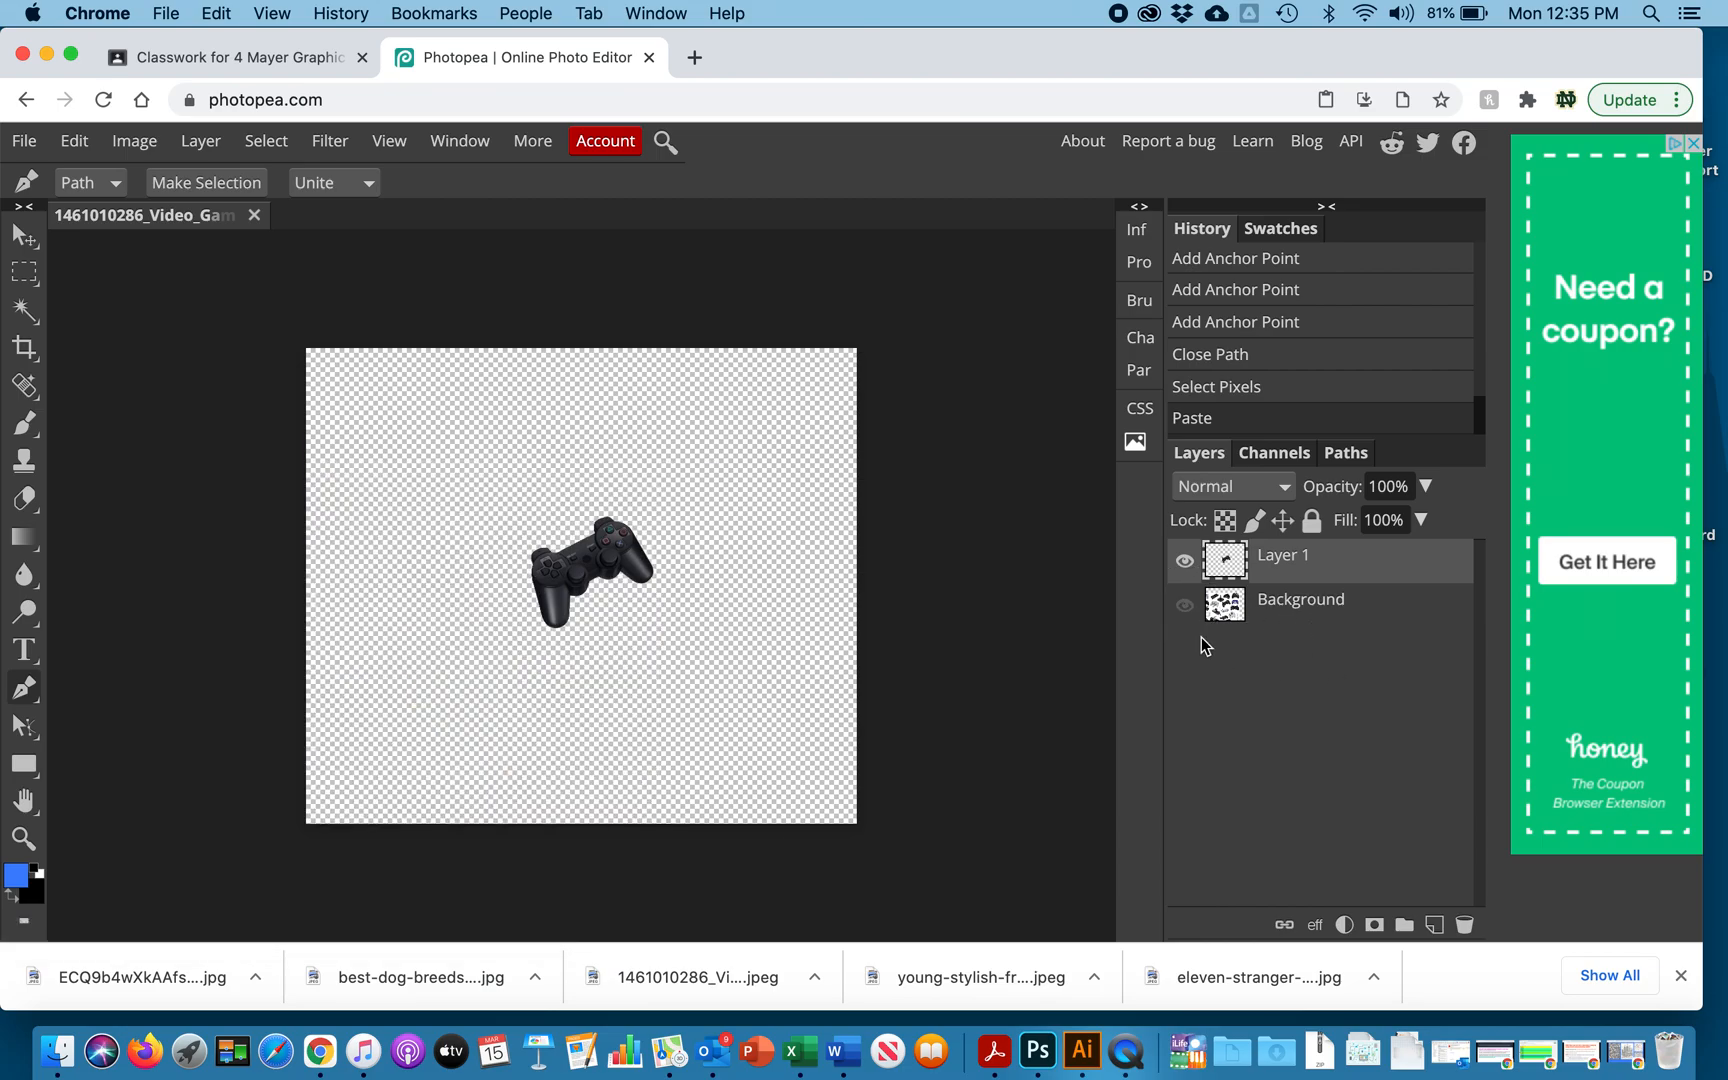
pyautogui.click(1184, 563)
pyautogui.click(1184, 563)
pyautogui.click(1184, 565)
pyautogui.click(1184, 565)
# Start exporting the isolated controller as a PNG, and cancel saving the file to the Pathing images folder
pyautogui.click(27, 146)
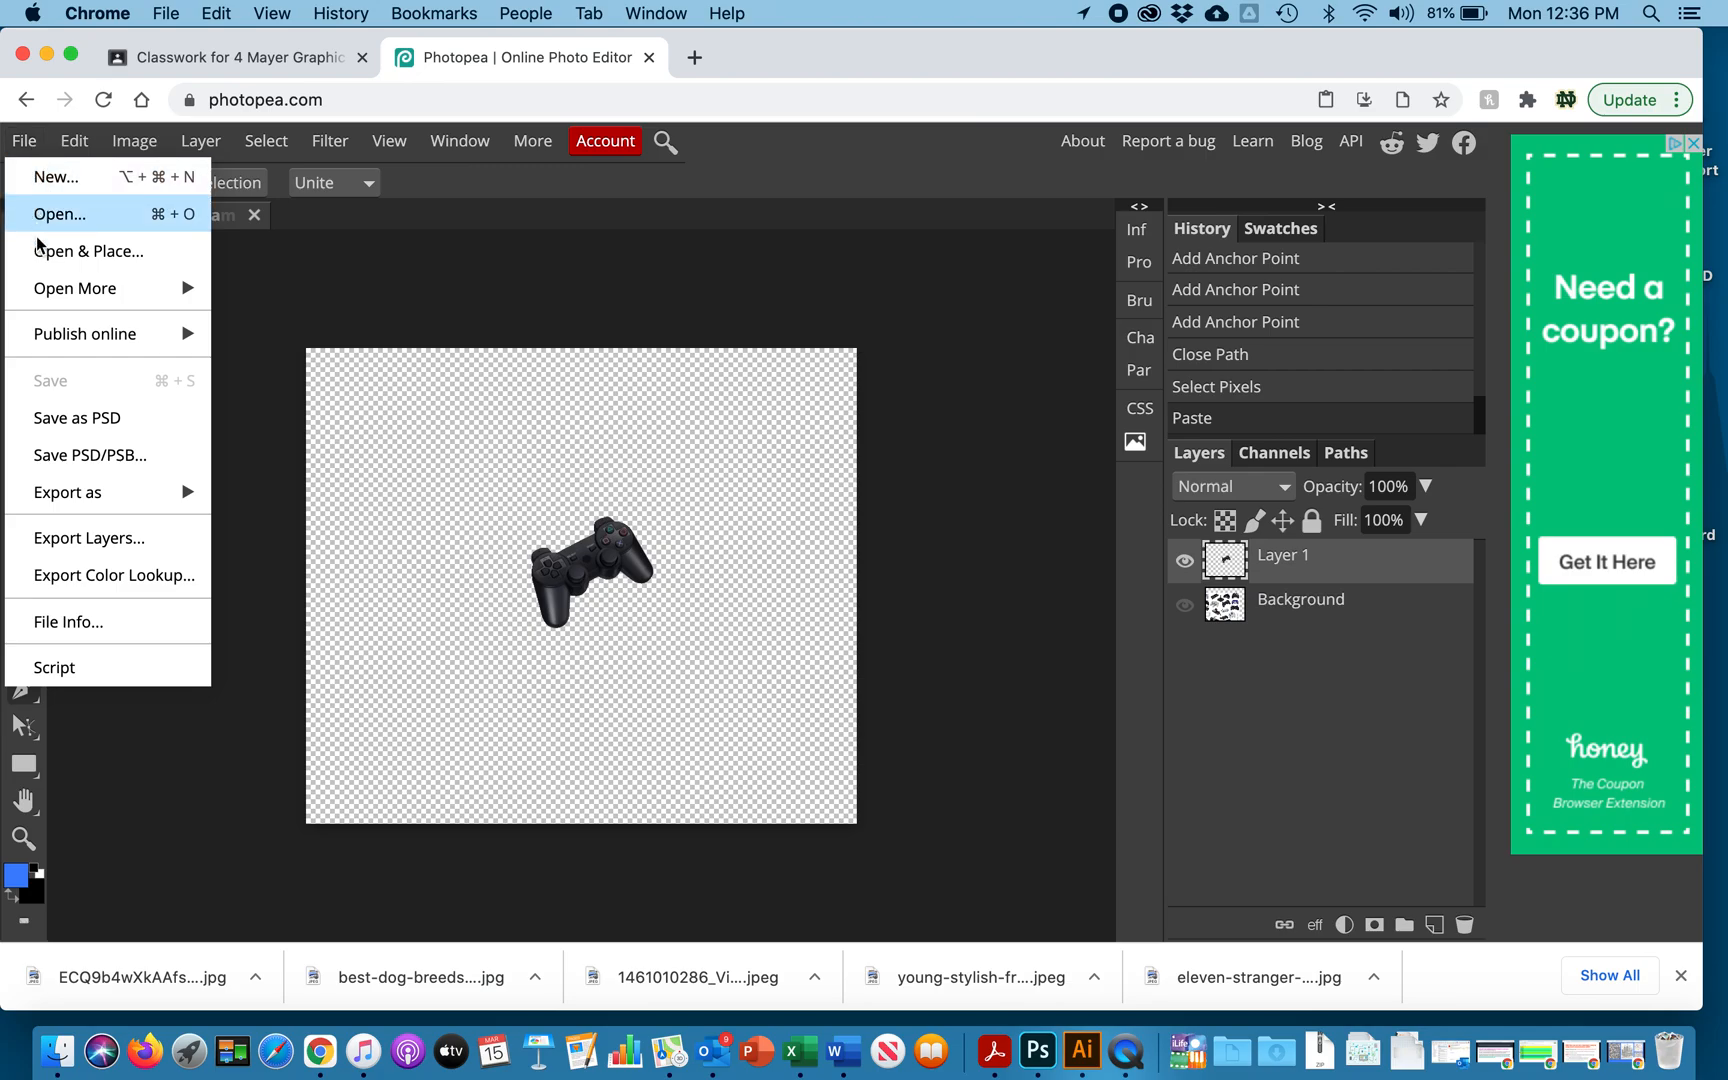
pyautogui.moveTo(62, 494)
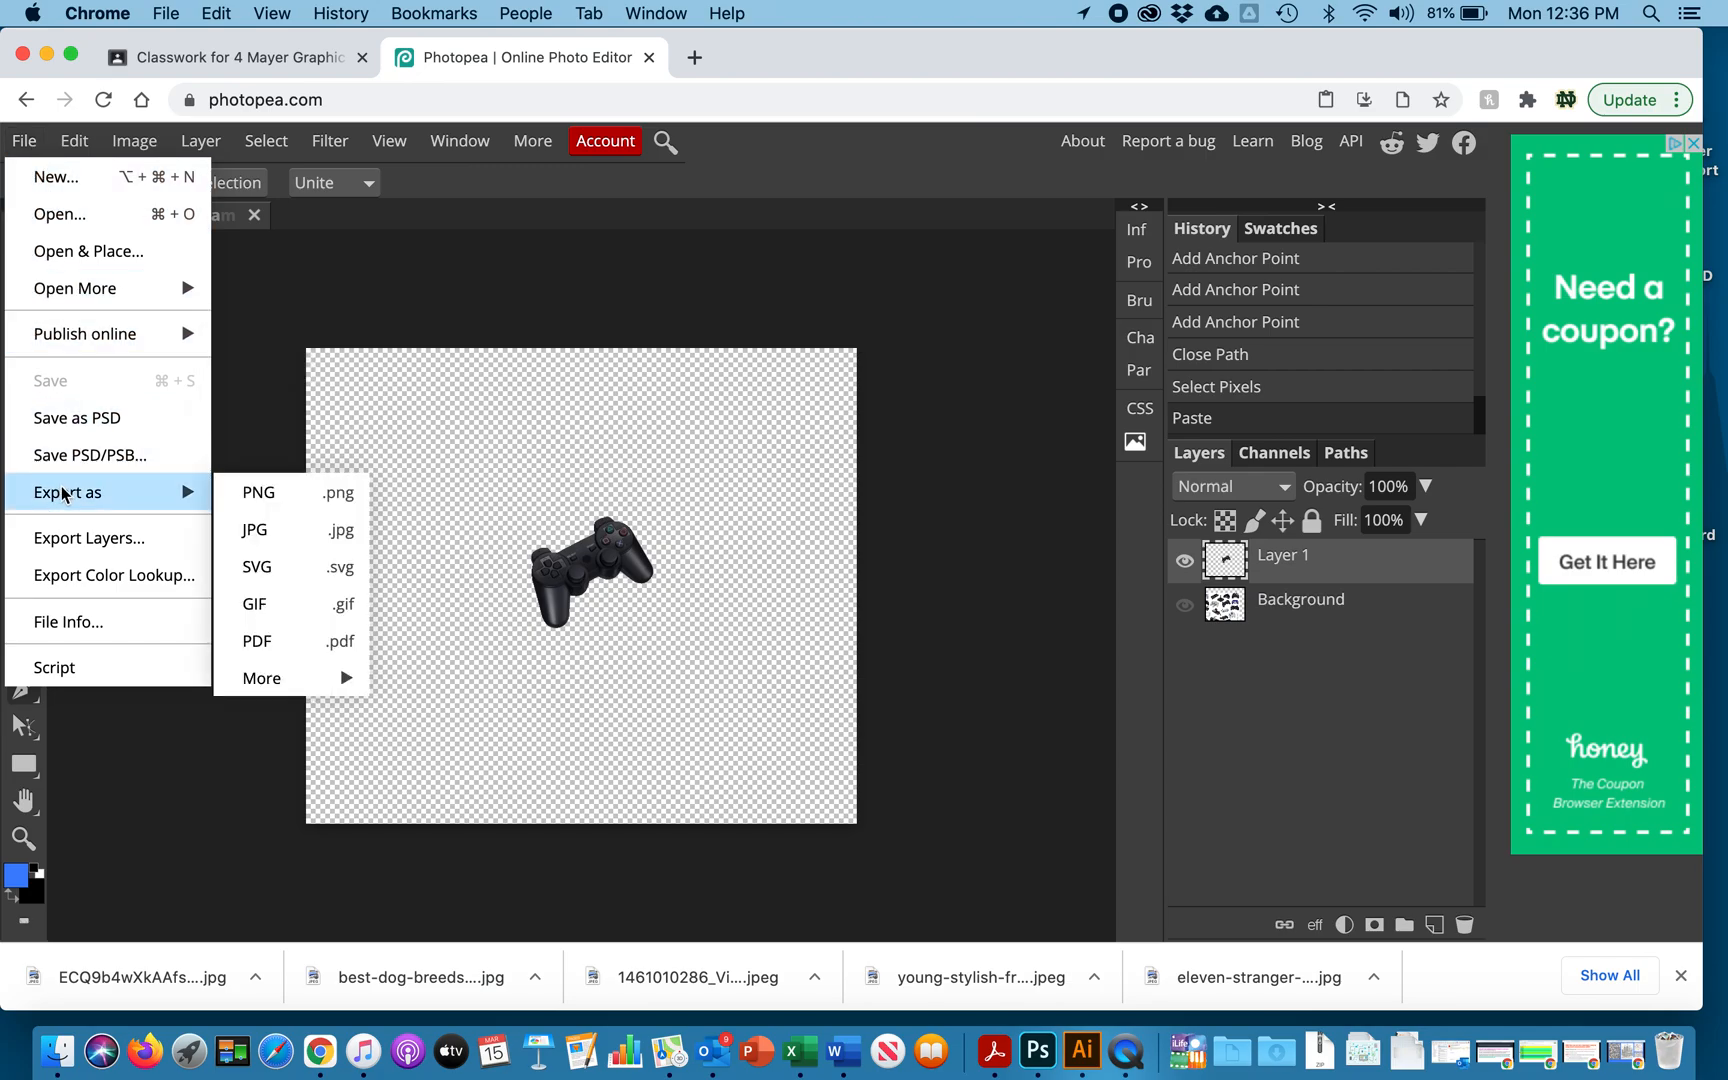
pyautogui.click(287, 511)
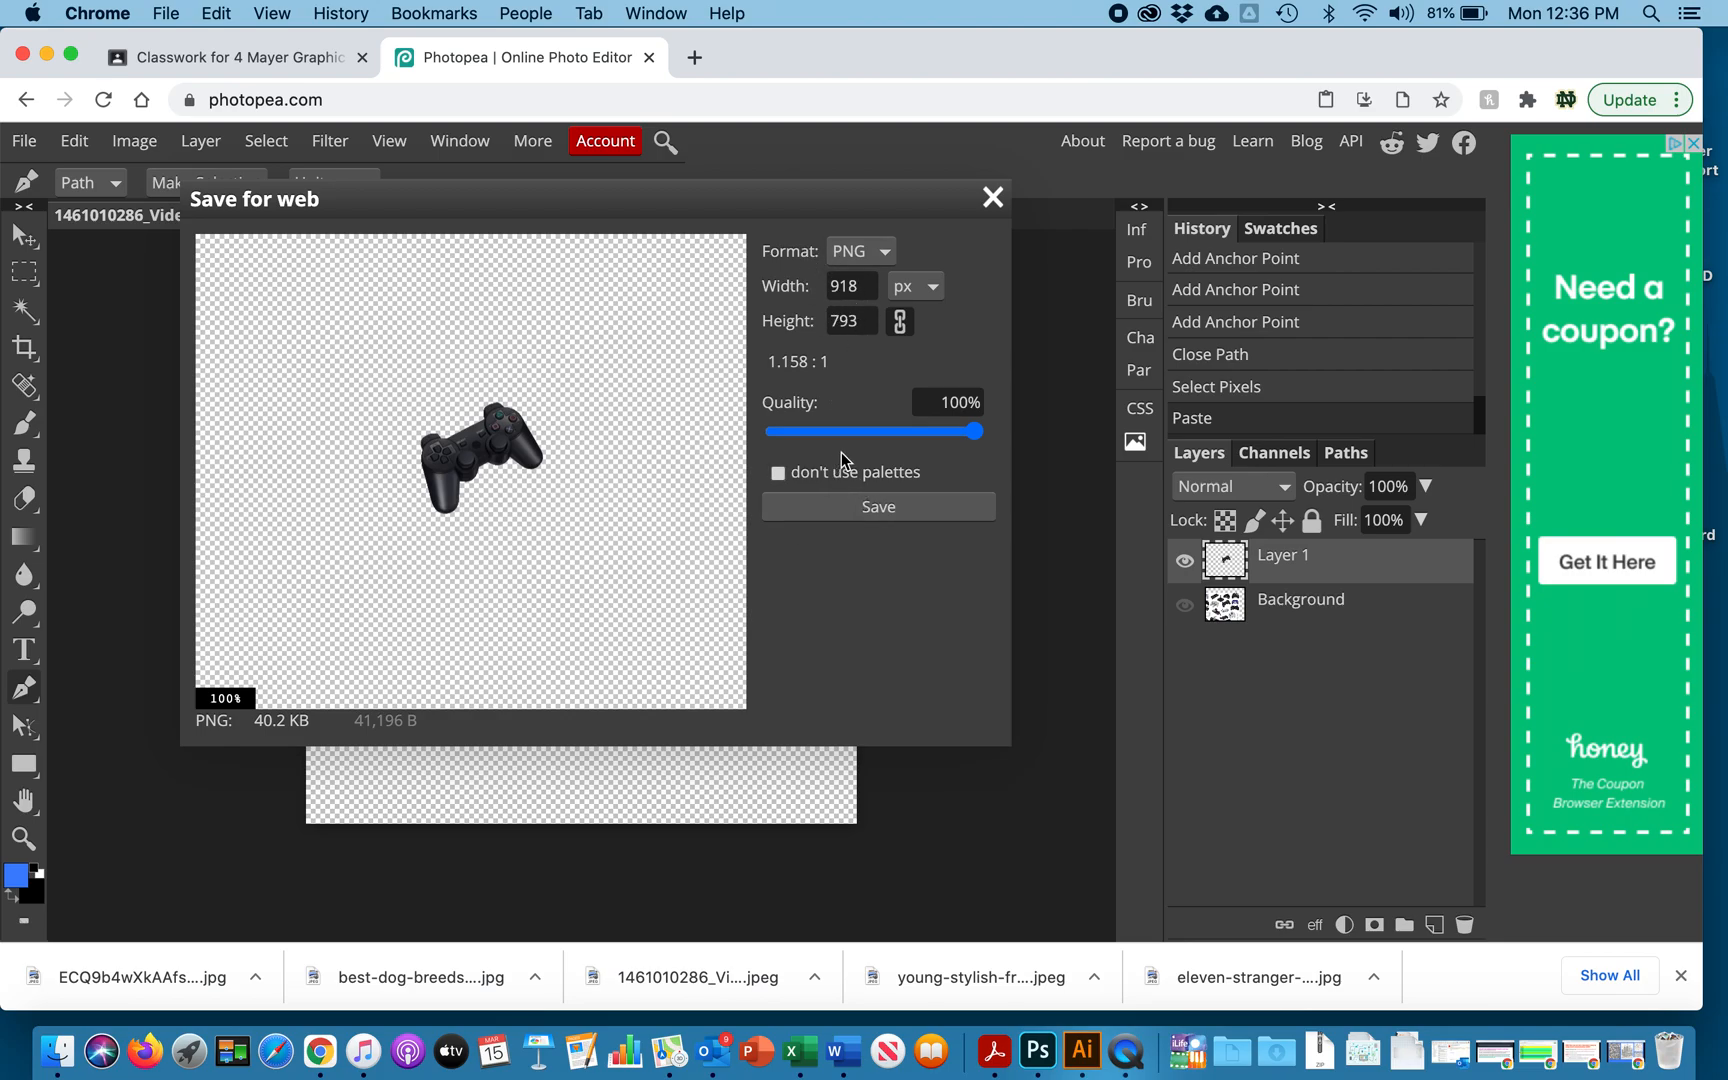
pyautogui.click(861, 508)
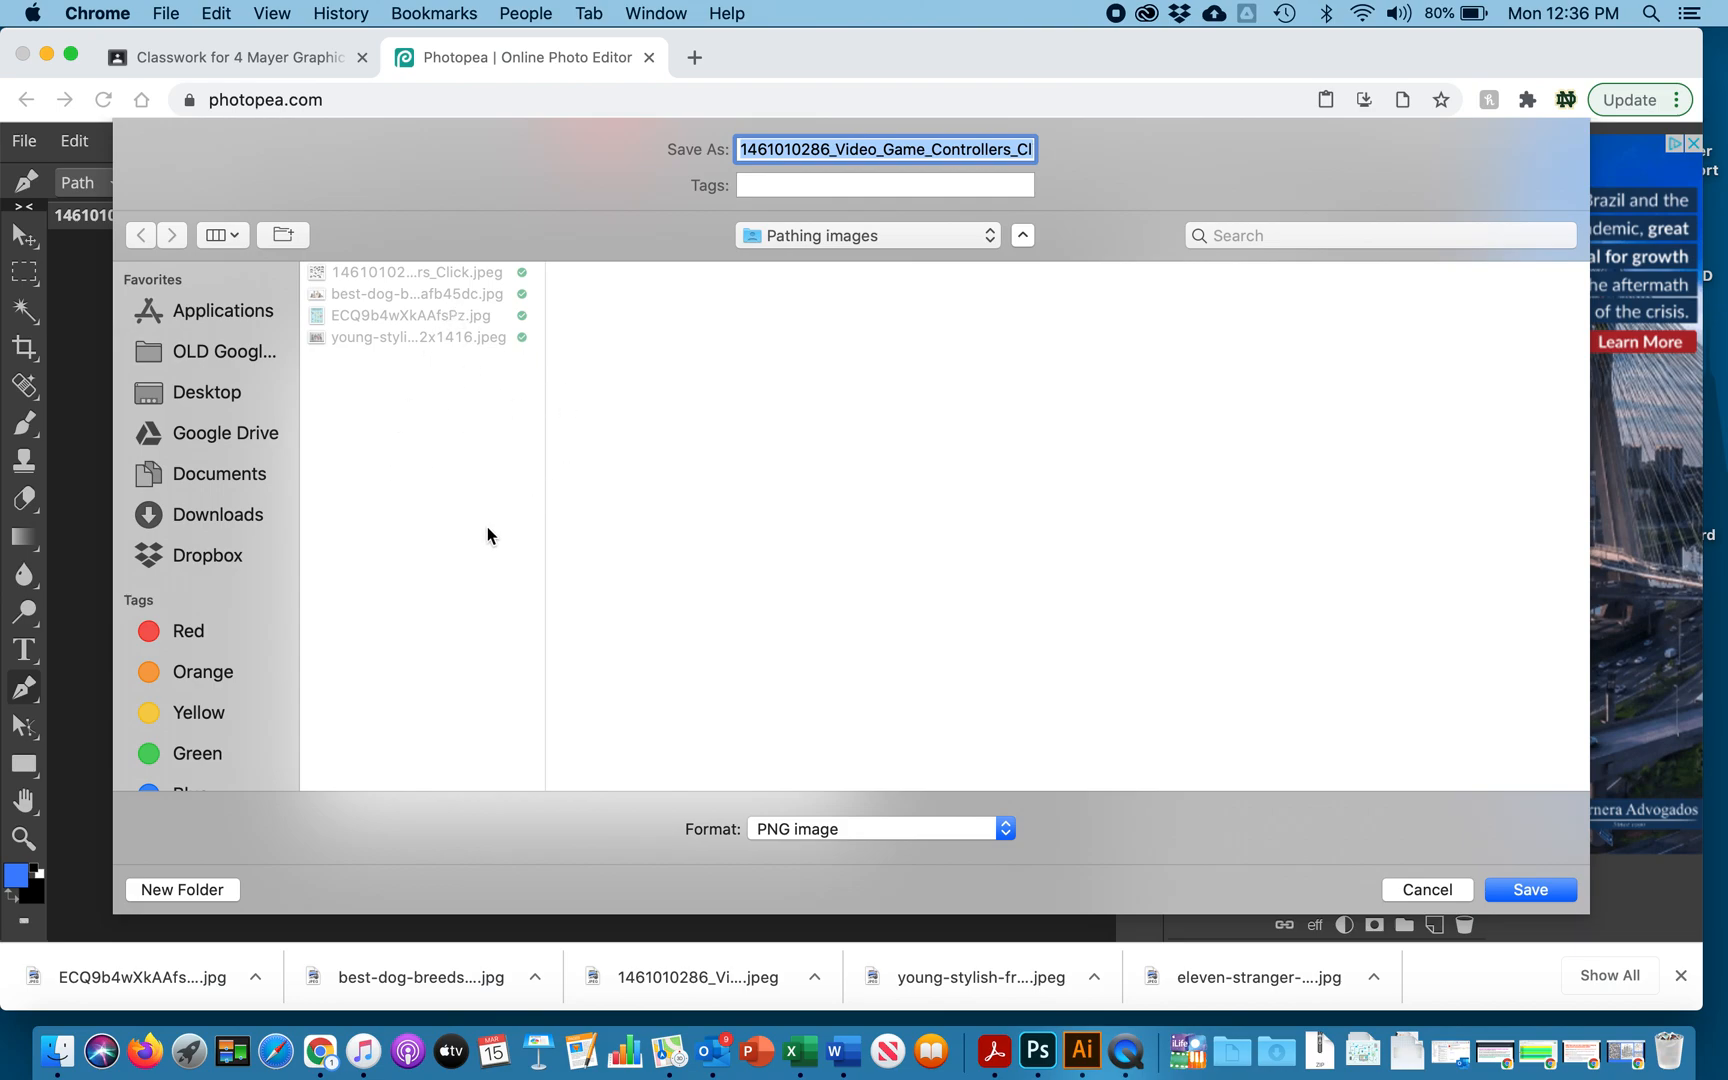
pyautogui.click(1428, 890)
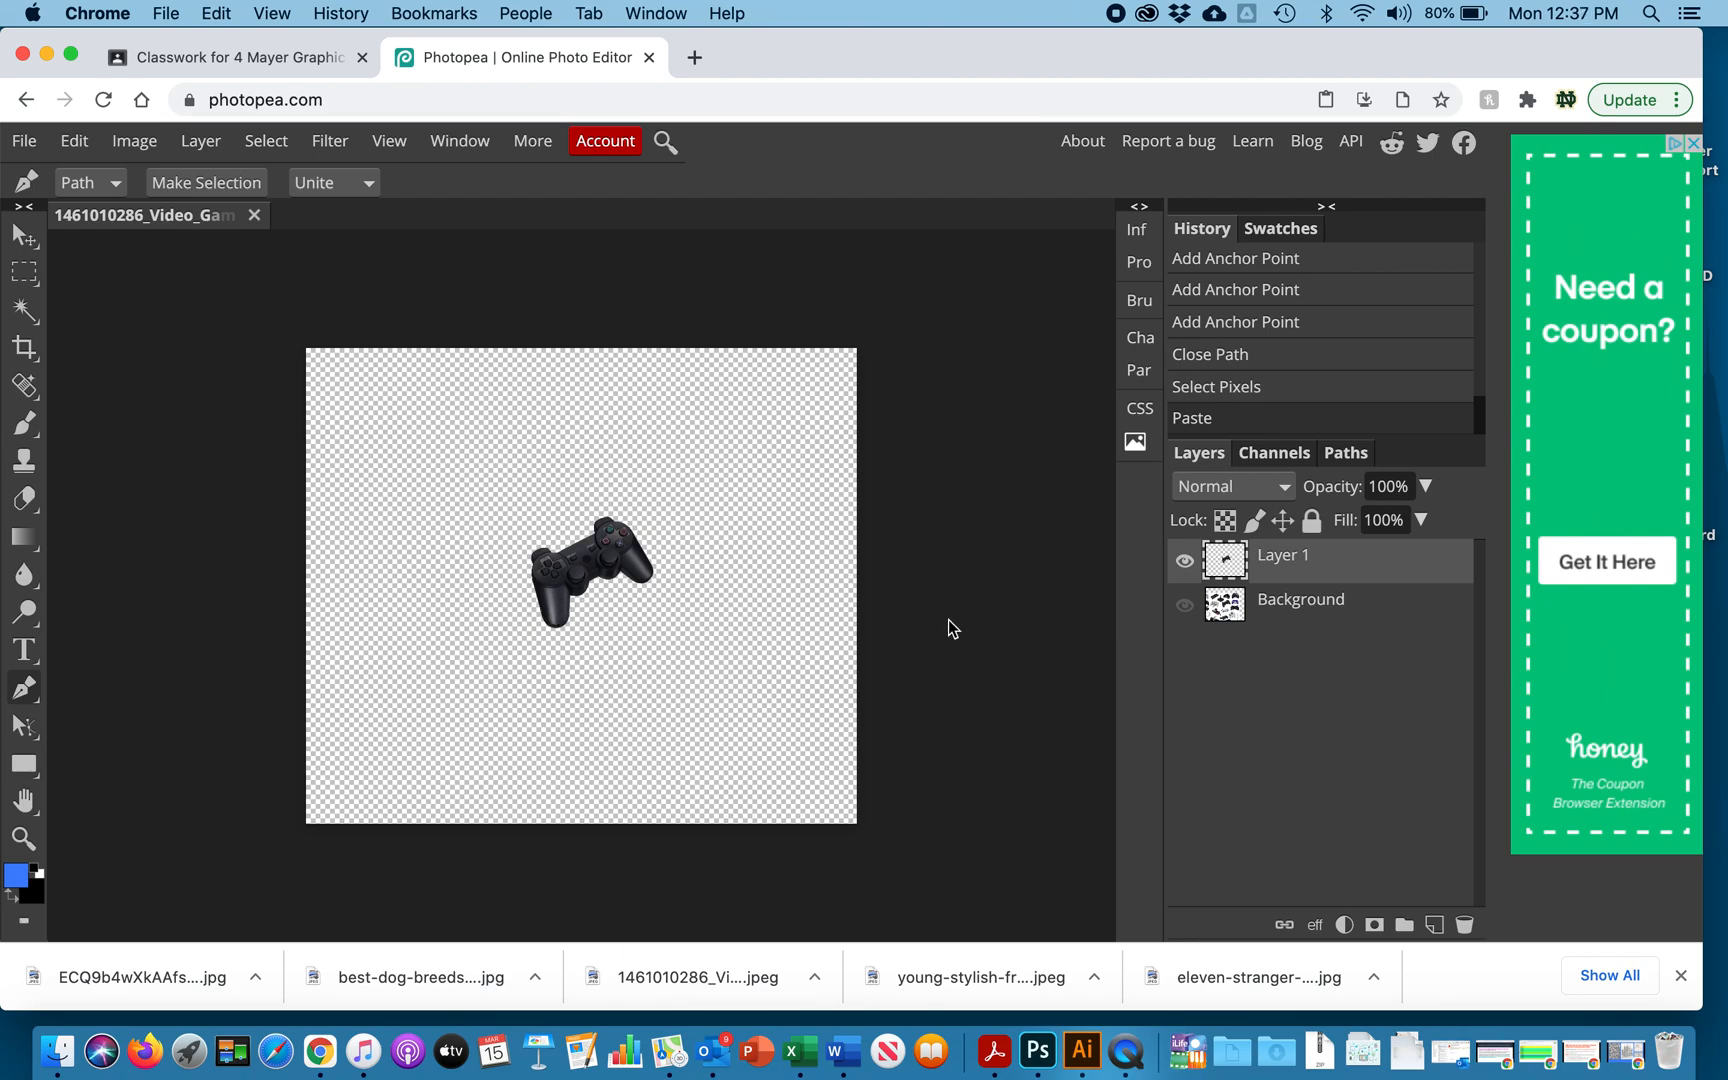
pyautogui.click(1126, 1050)
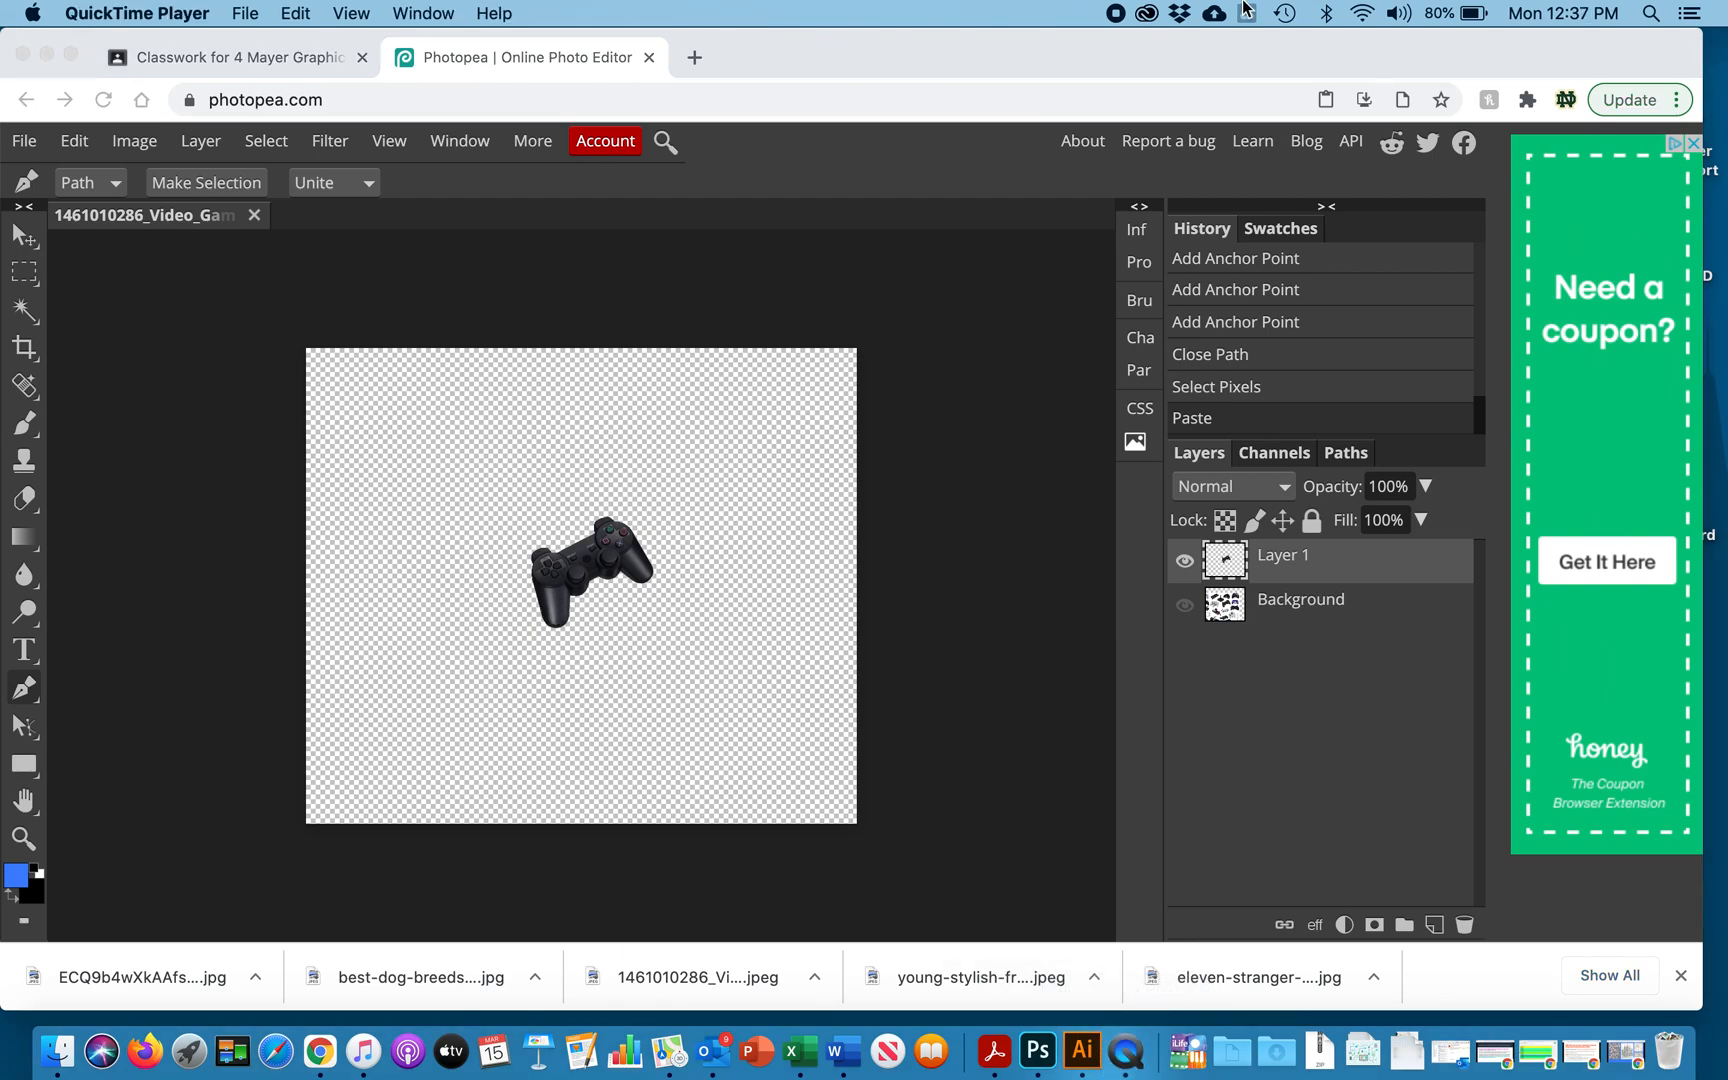